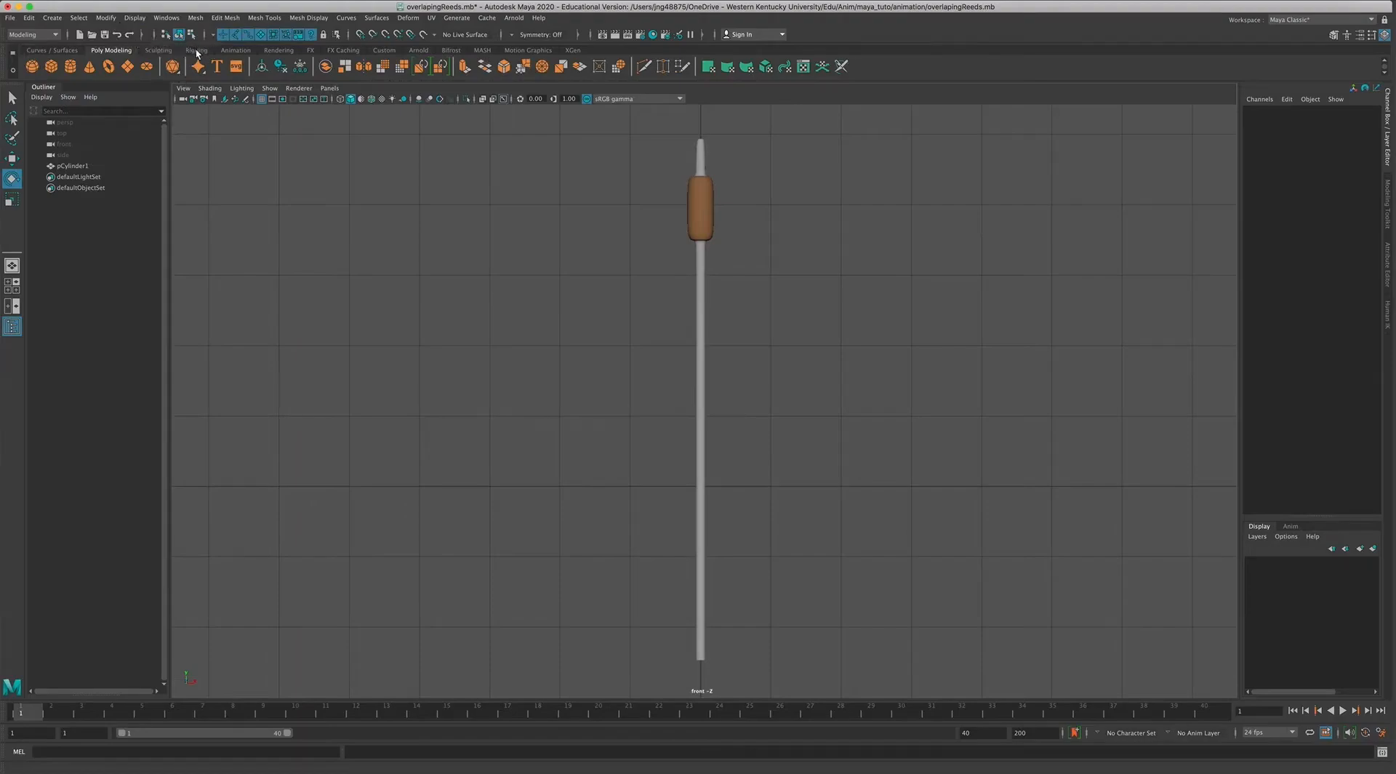
left_click(50, 66)
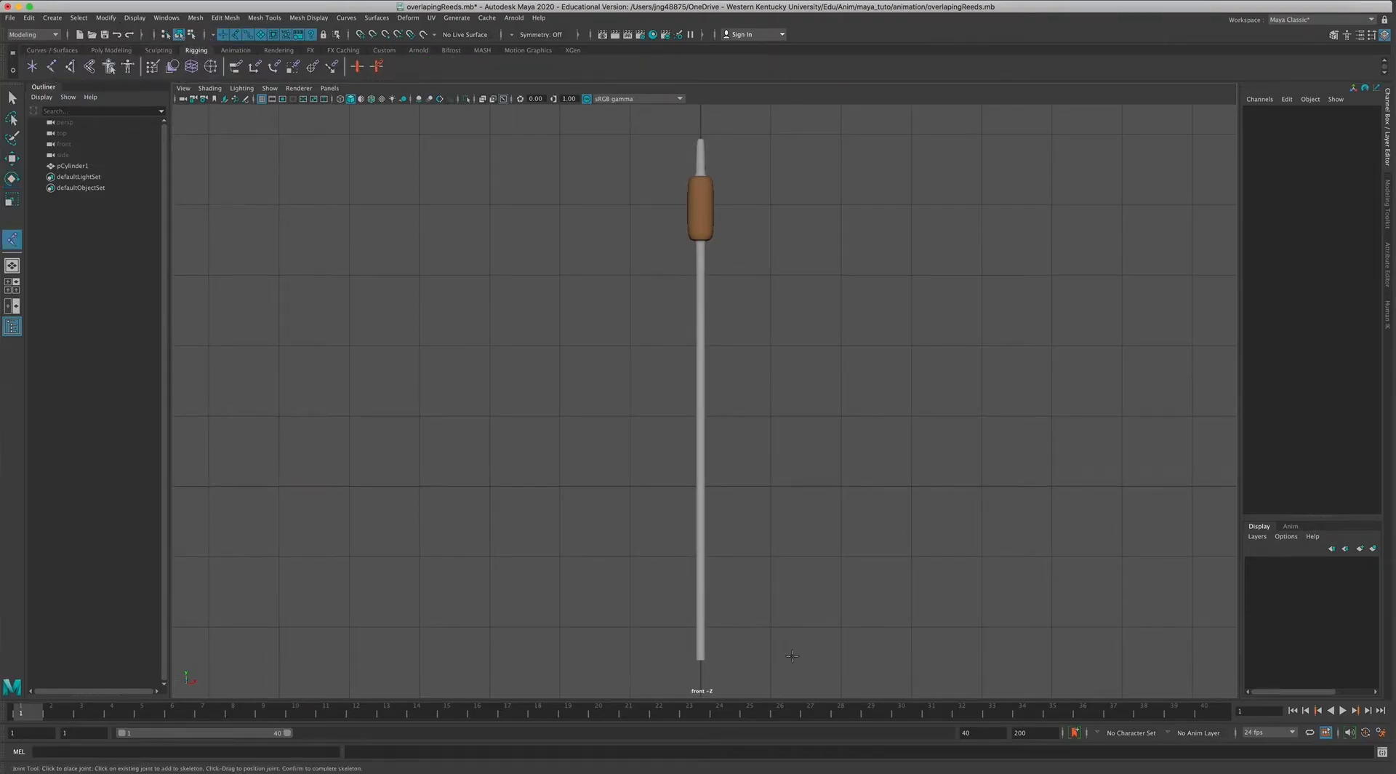
left_click(797, 656)
left_click(795, 507)
left_click(801, 364)
key("ctrl+z")
key("ctrl+z")
key("ctrl+z")
left_click(12, 96)
Open the Joint Tool settings and set the short bone radius to 0.1.
double_click(50, 66)
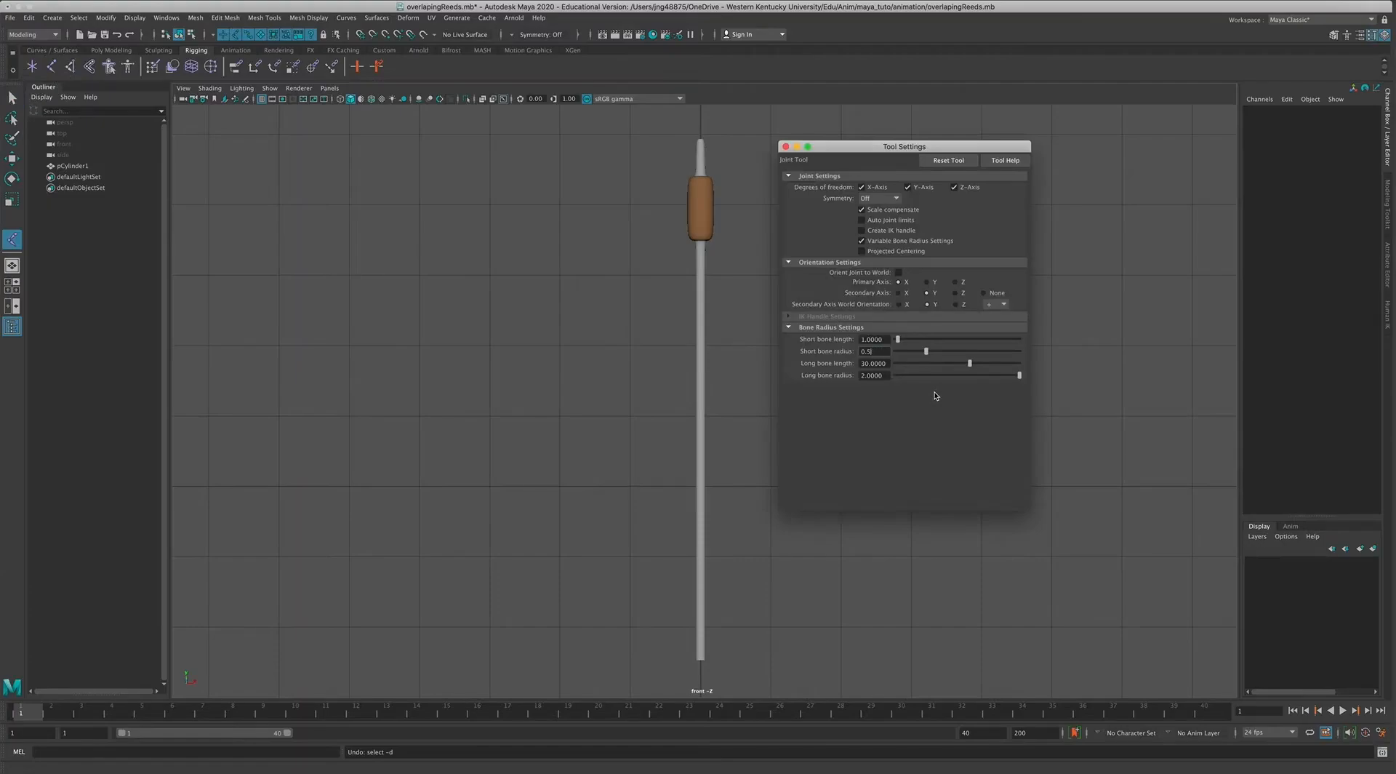
type("0.1")
key("Return")
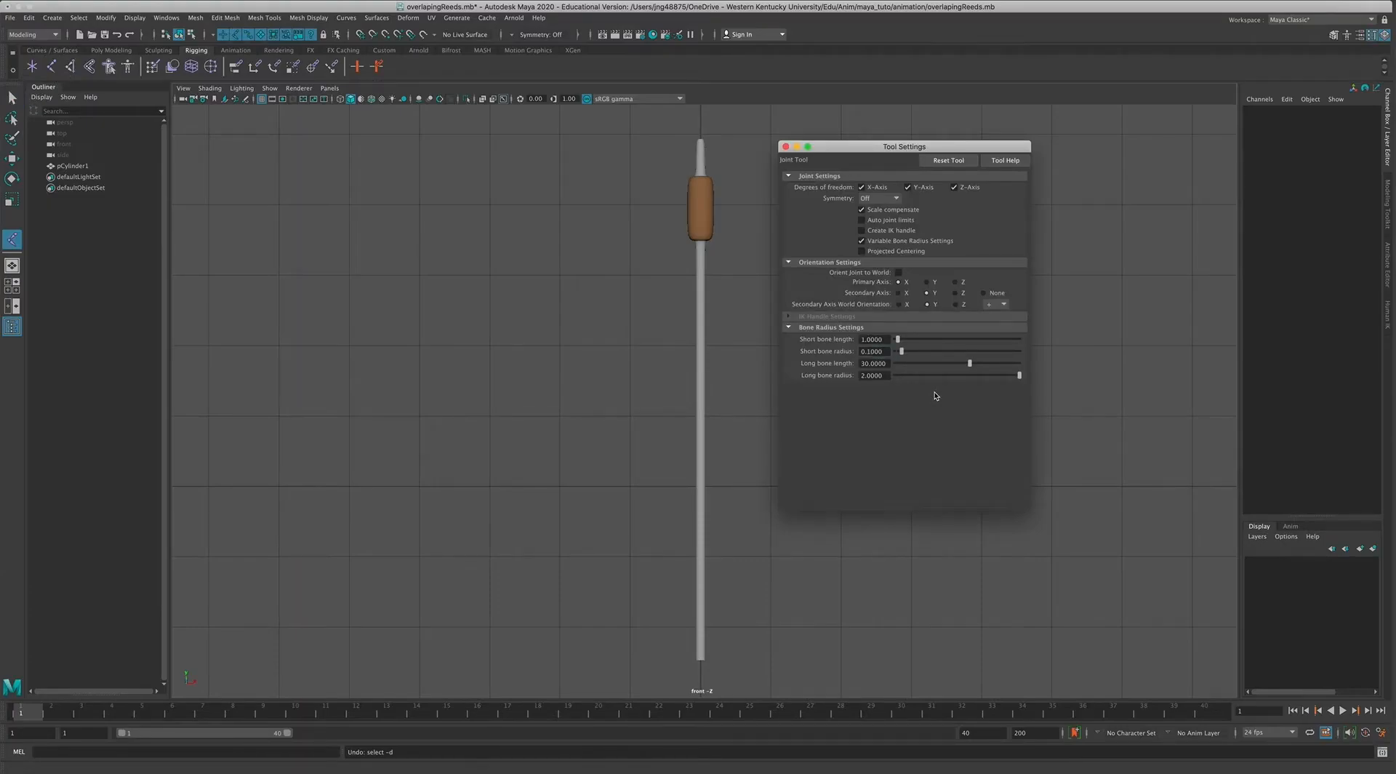
Try out the joint size with a three-joint chain beside the reed and undo the joints.
left_click(759, 652)
left_click(751, 520)
left_click(747, 434)
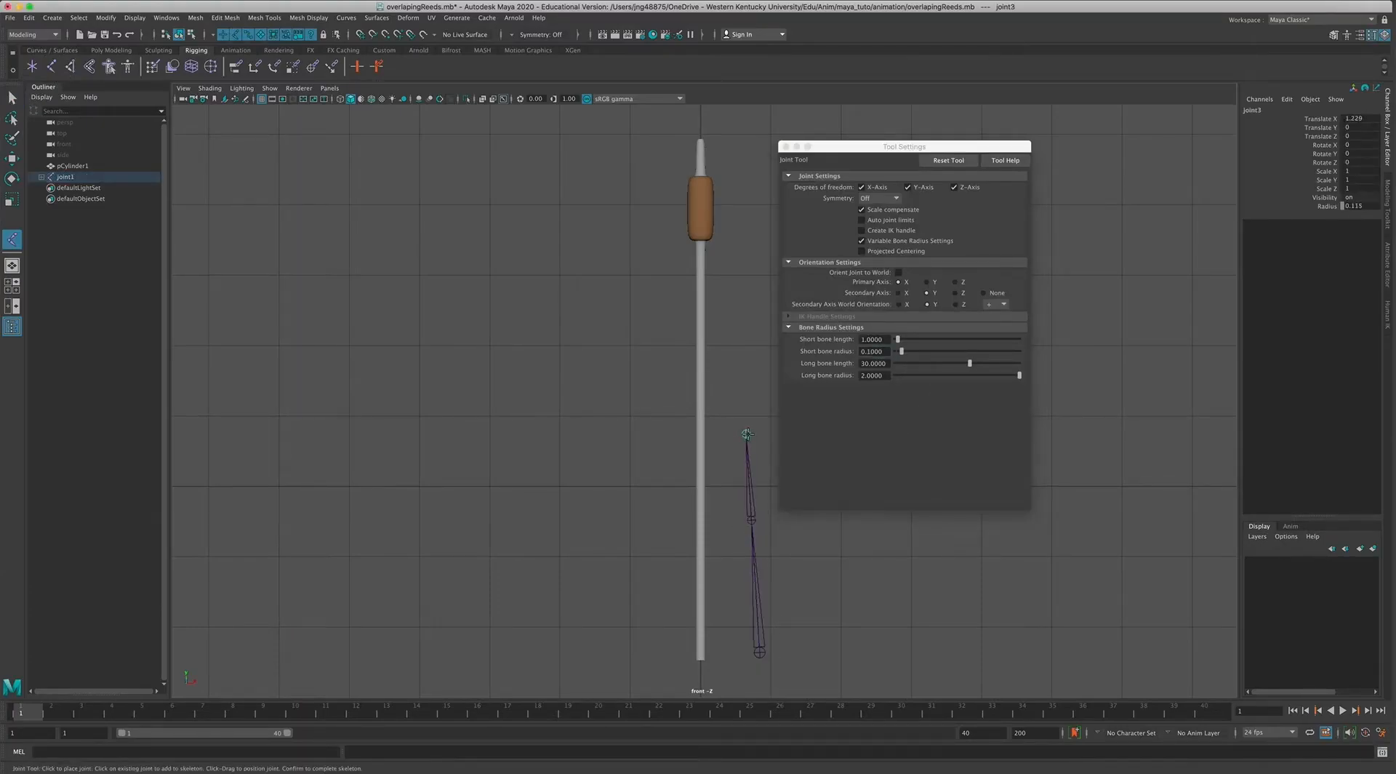
key("z")
key("z")
key("z")
key("z")
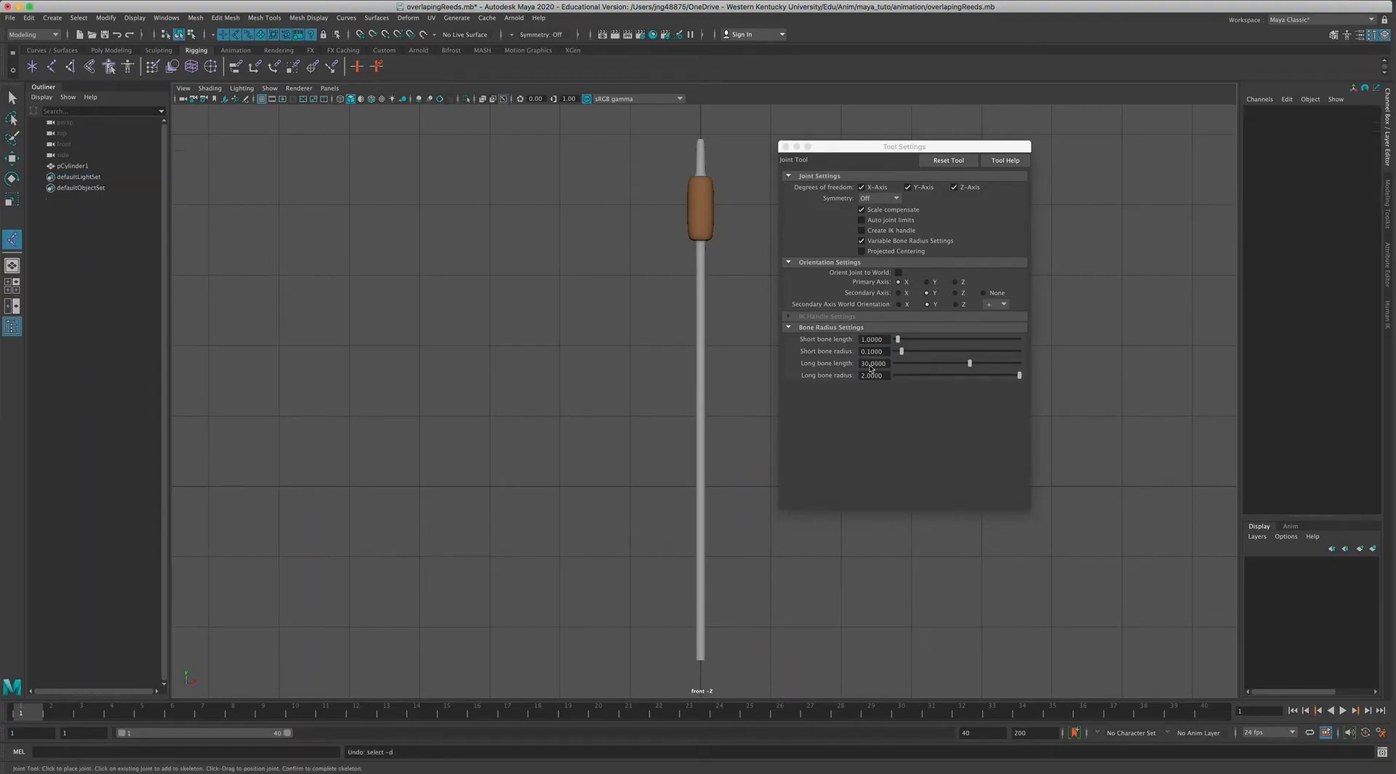
Set the short bone radius to 0.09, test it with a three-joint chain beside the reed, and undo the joints.
left_click(883, 349)
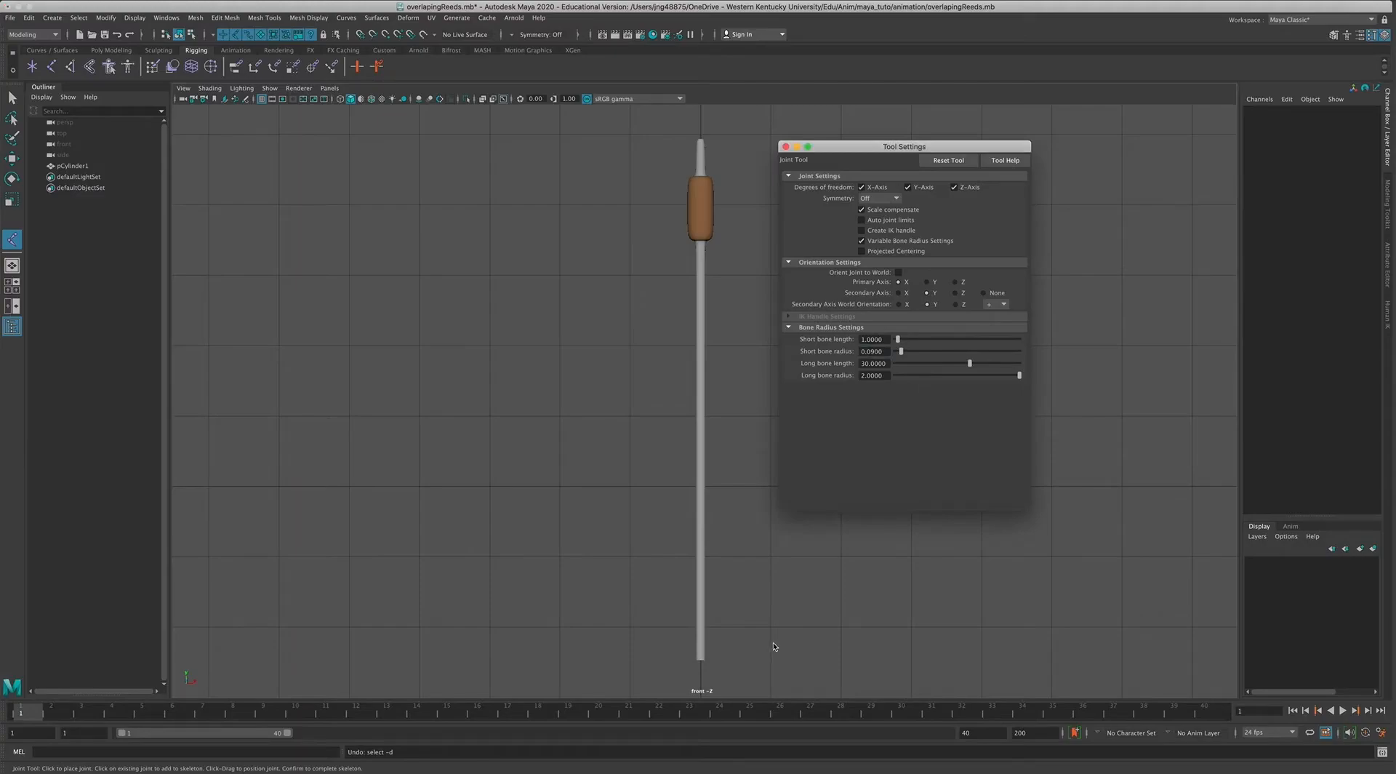
left_click(734, 640)
left_click(743, 515)
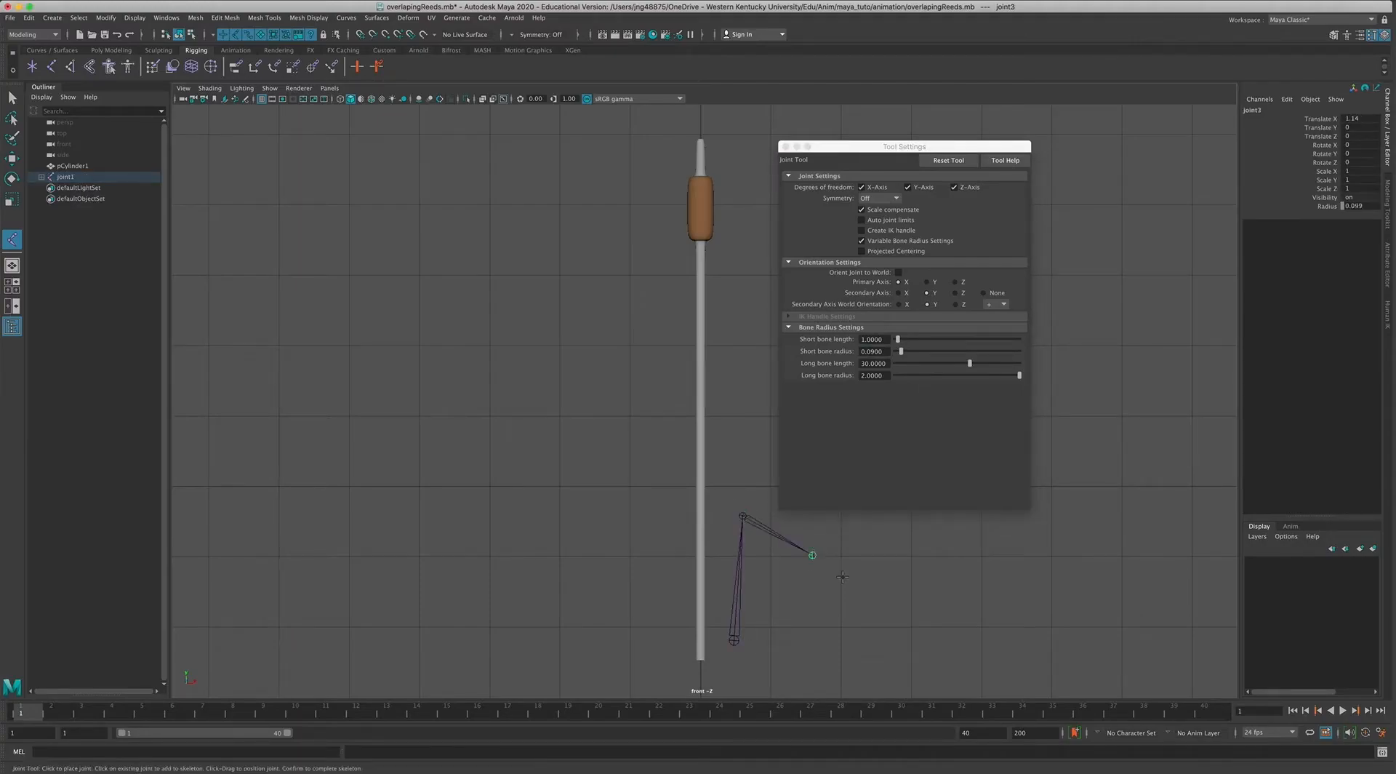
key("z")
key("z")
key("z")
key("z")
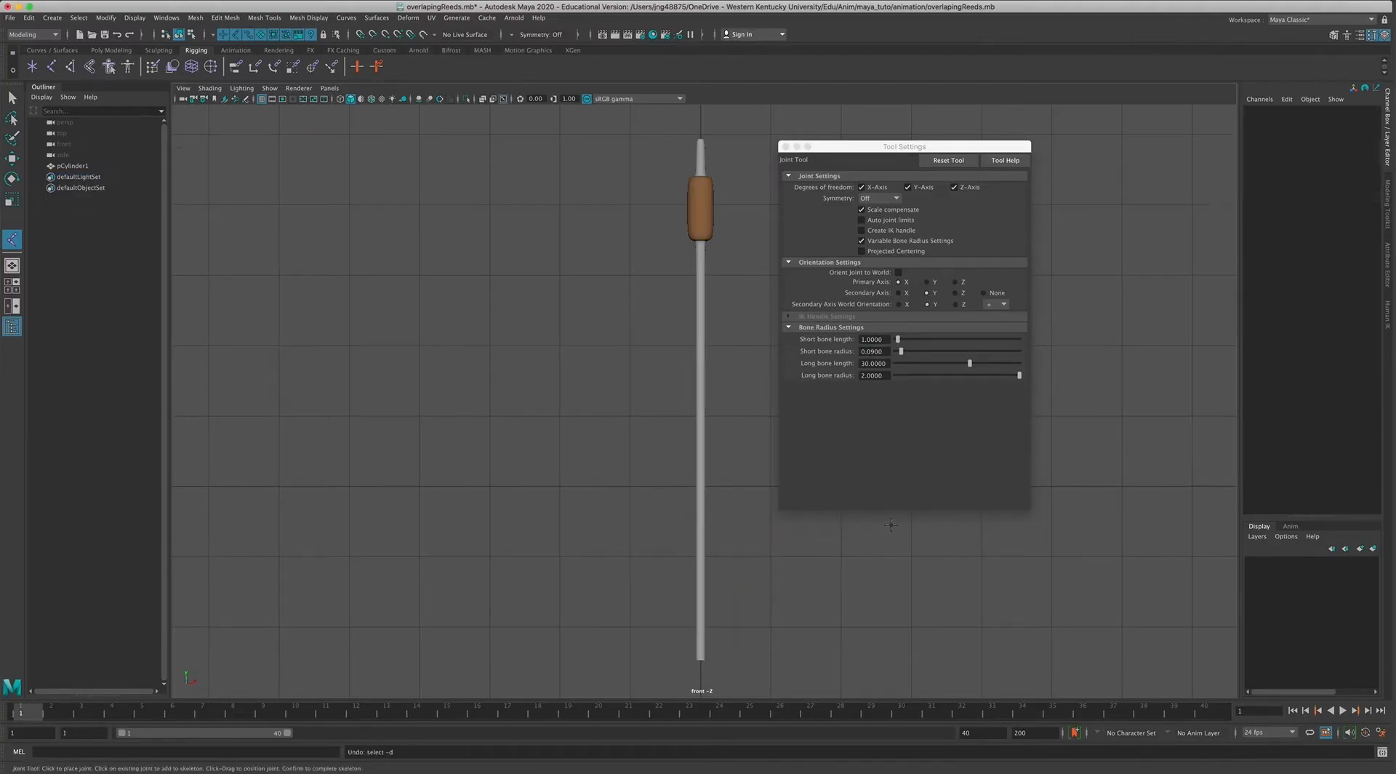
left_click(699, 657)
left_click(702, 560)
key("z")
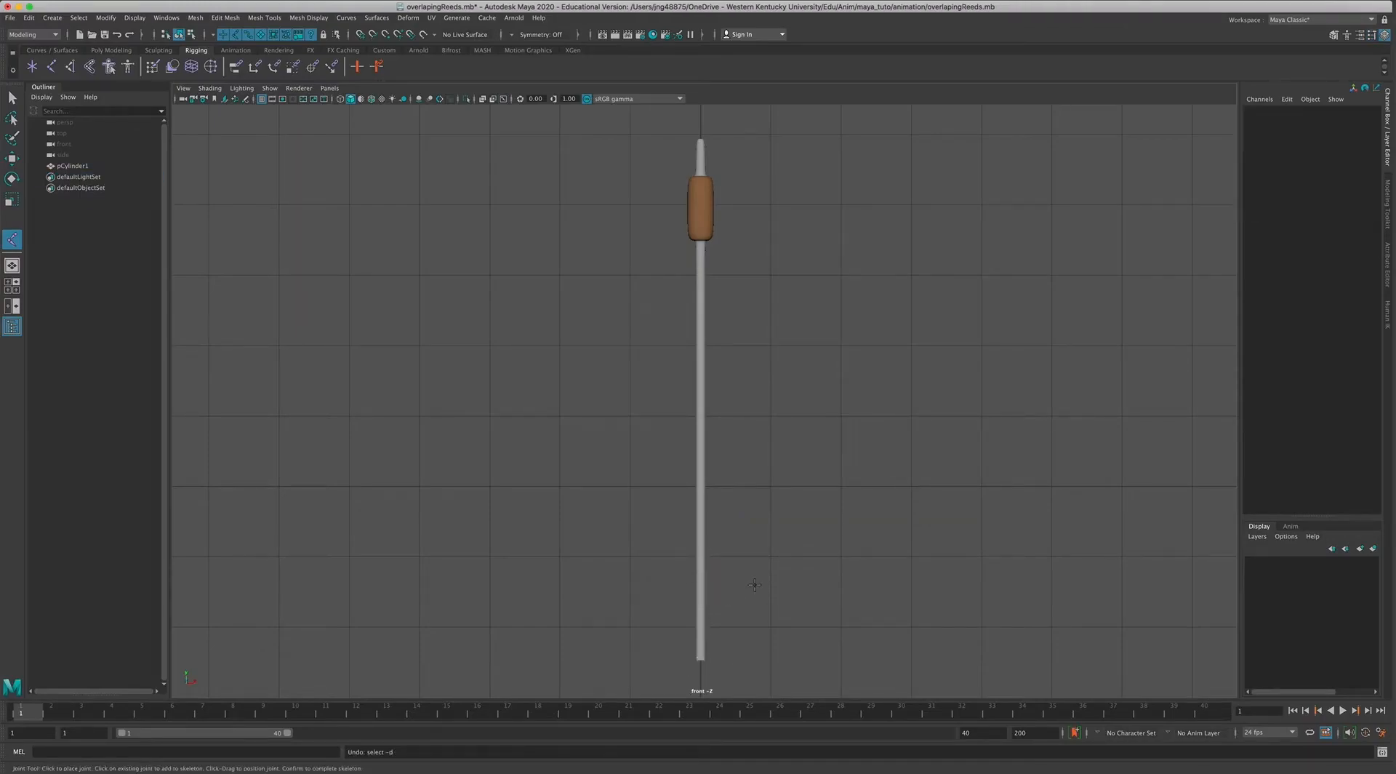
Build a chain of nine joints up the reed's centre, from its base through the brown head to the tip.
left_click(701, 658)
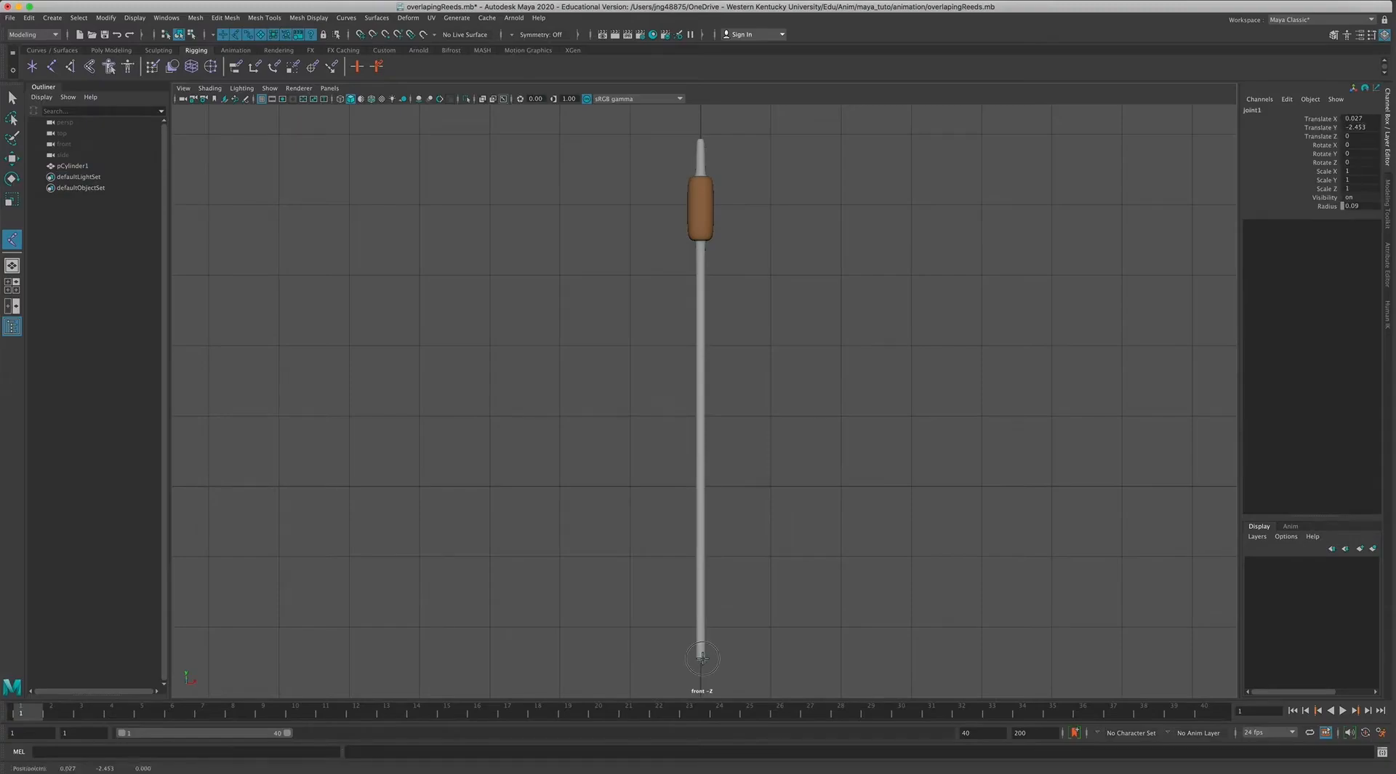
left_click(700, 557)
left_click(700, 480)
left_click(700, 404)
left_click(699, 339)
left_click(699, 273)
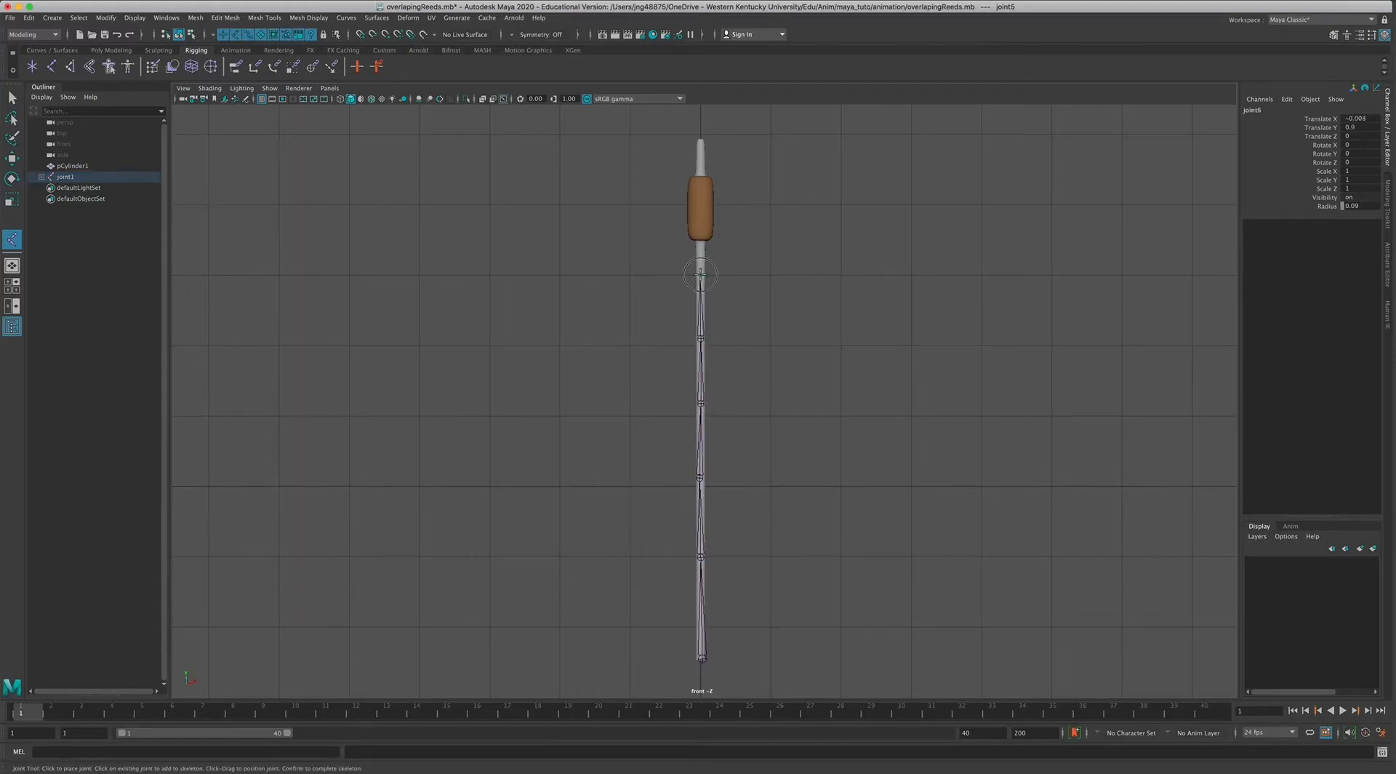
left_click(700, 238)
left_click(701, 177)
left_click(700, 142)
key("q")
left_click(982, 619)
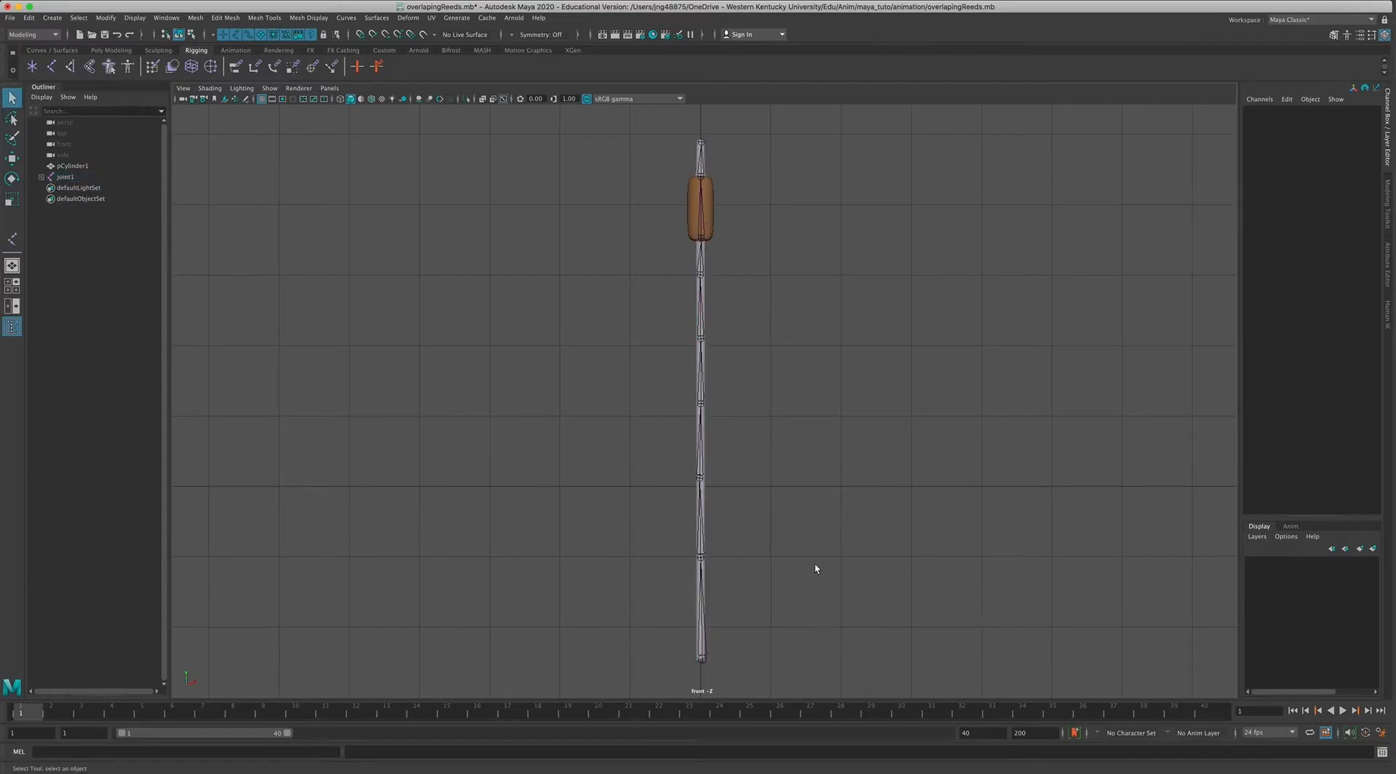
Turn on X-ray joints in the top view, check the joint chain's alignment in the four views, and return to the front view.
key("space")
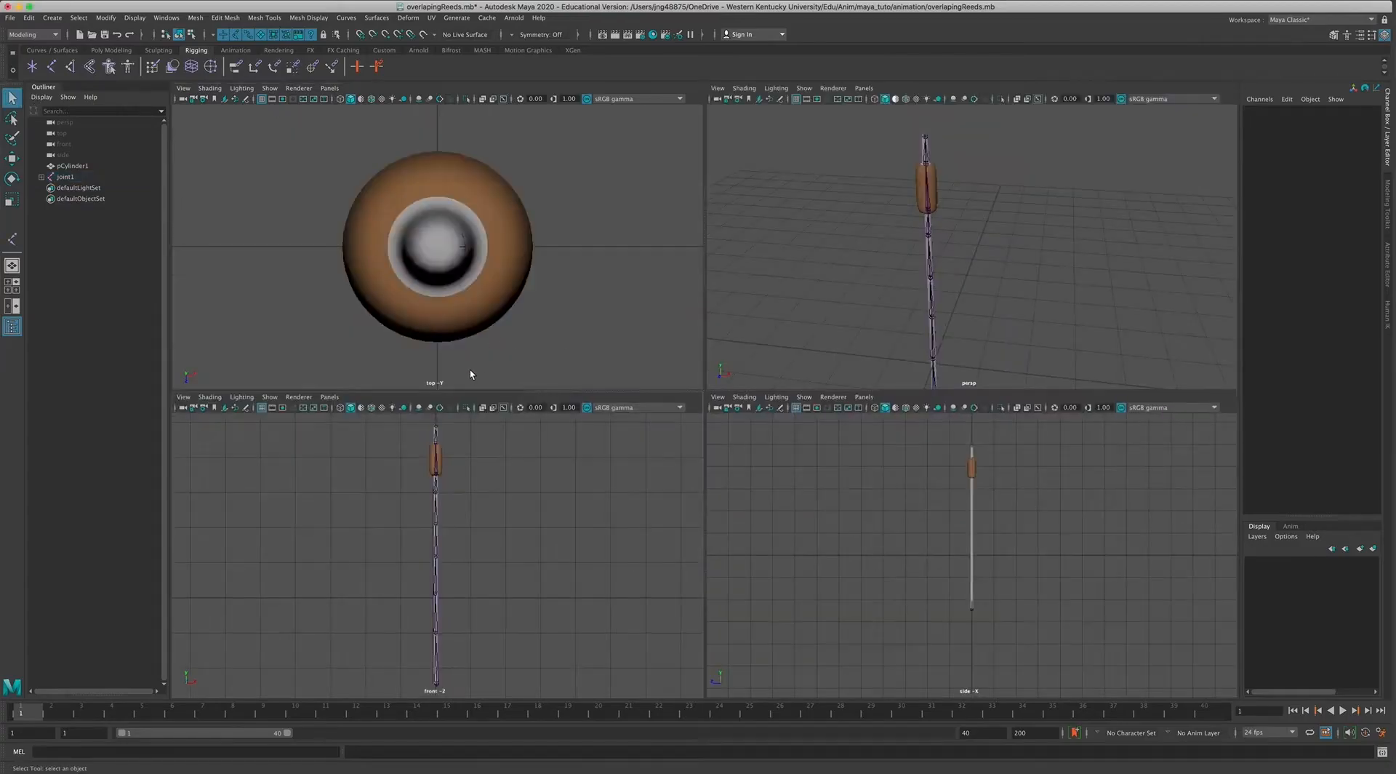
left_click(503, 99)
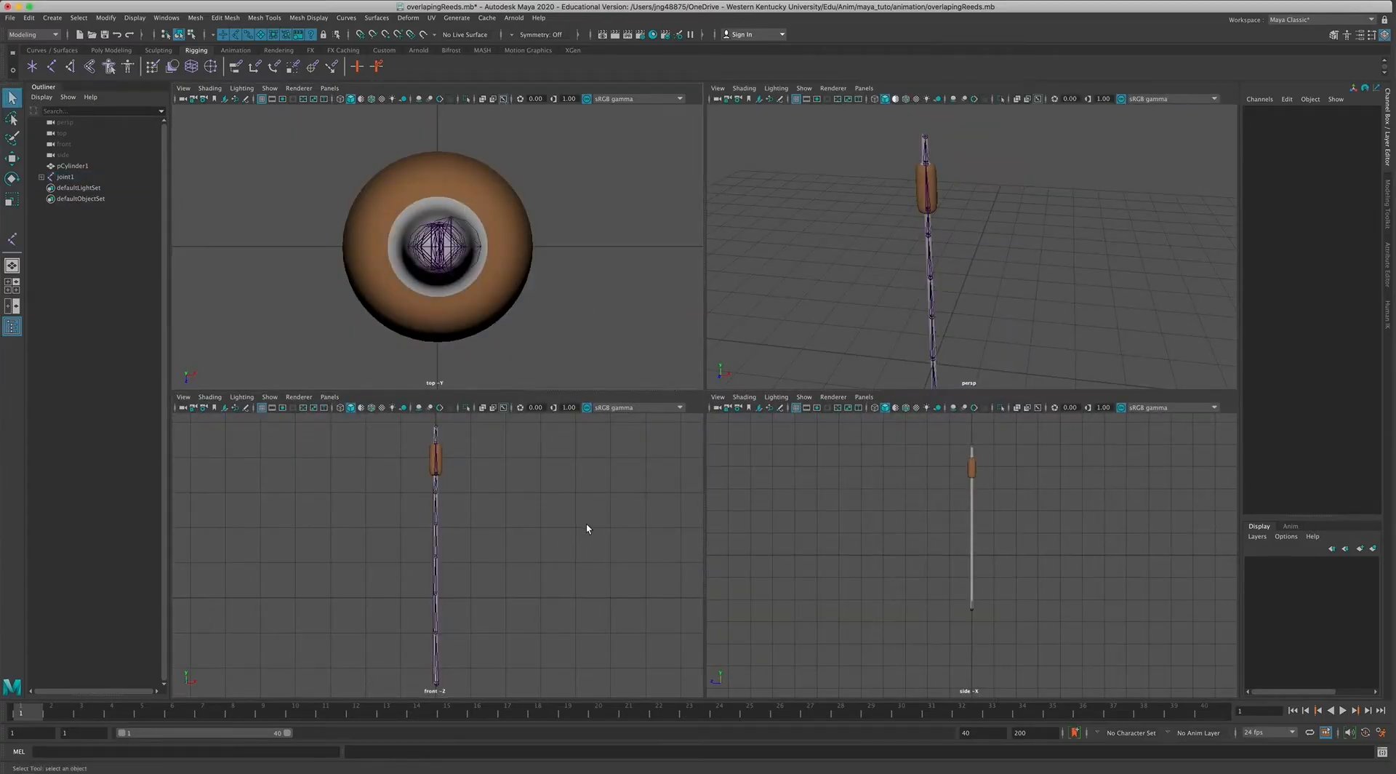
left_click_drag(876, 330, 937, 342, "alt")
left_click(927, 337)
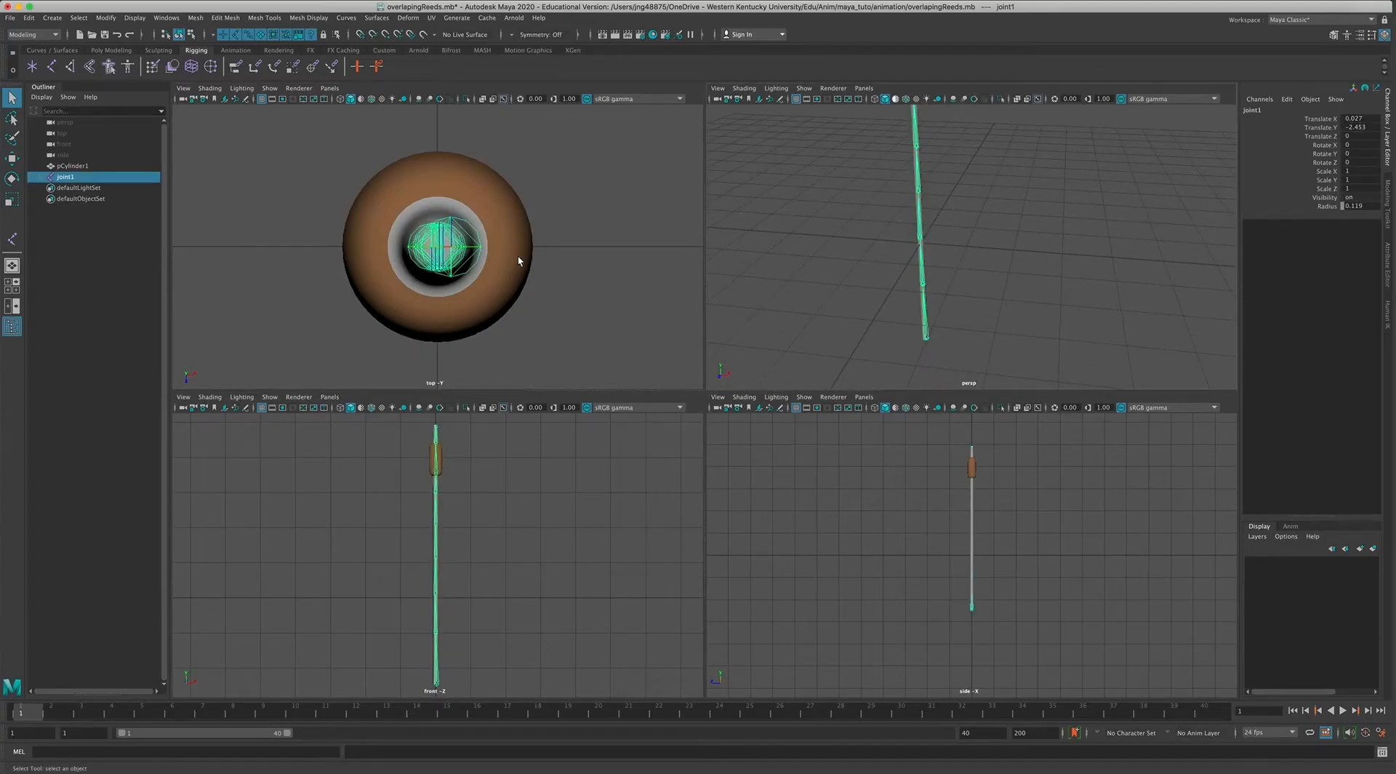
left_click(1014, 314)
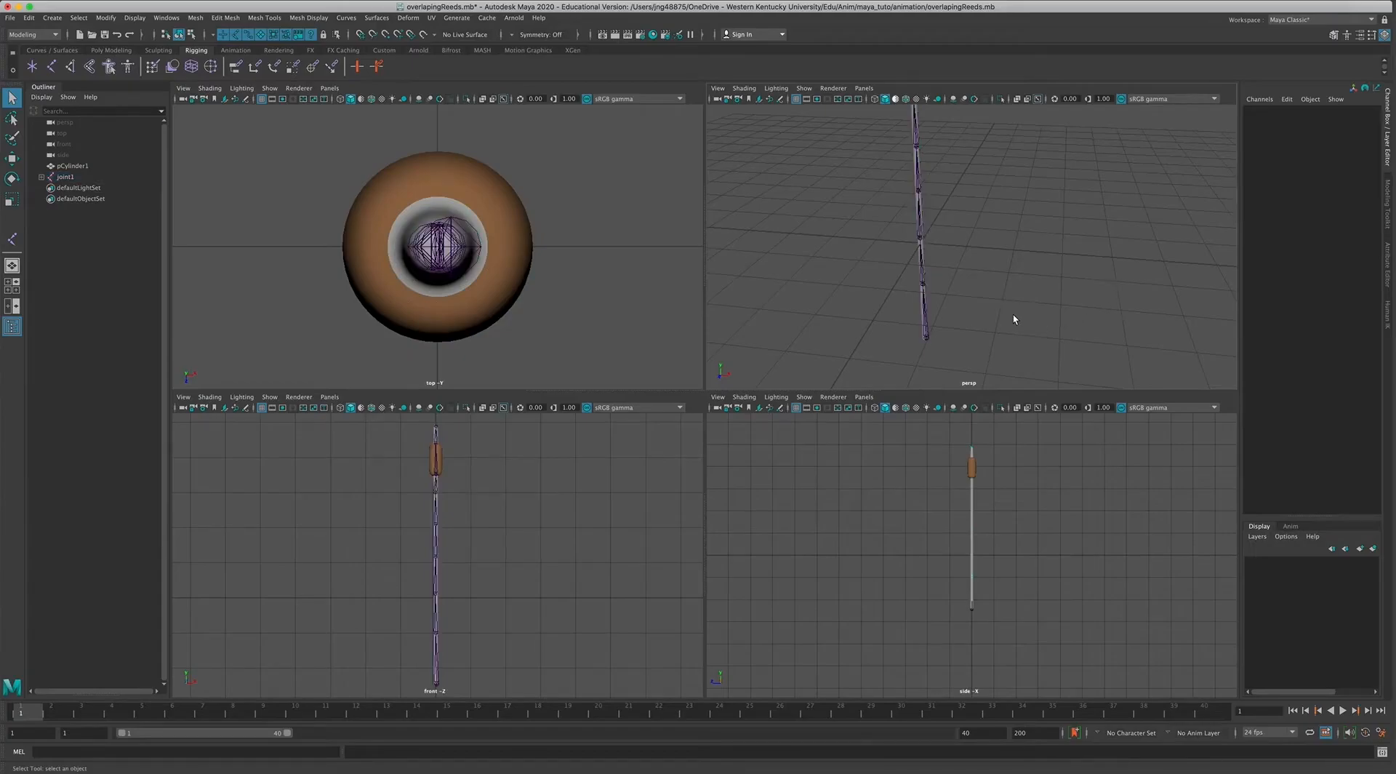
key("space")
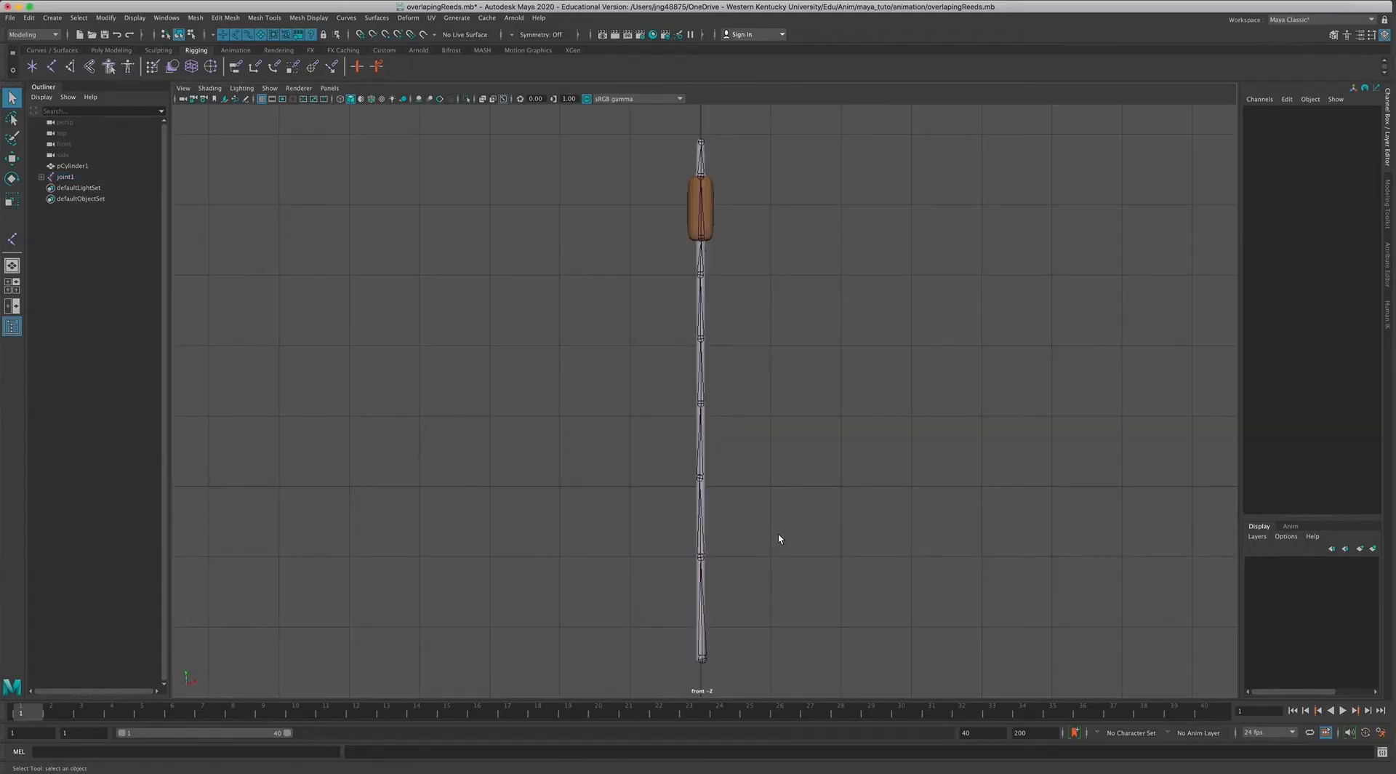
scroll(779, 540, "down", 3)
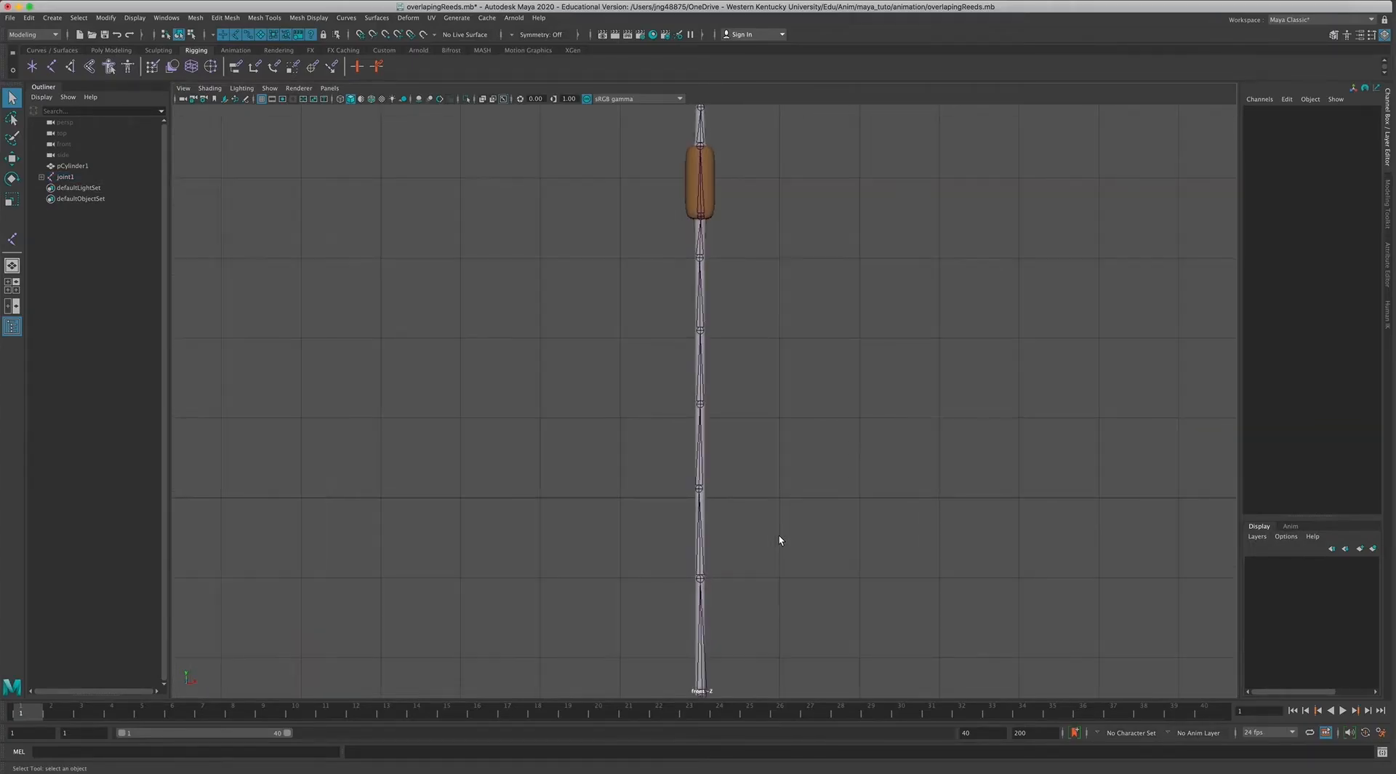
scroll(779, 540, "up", 1)
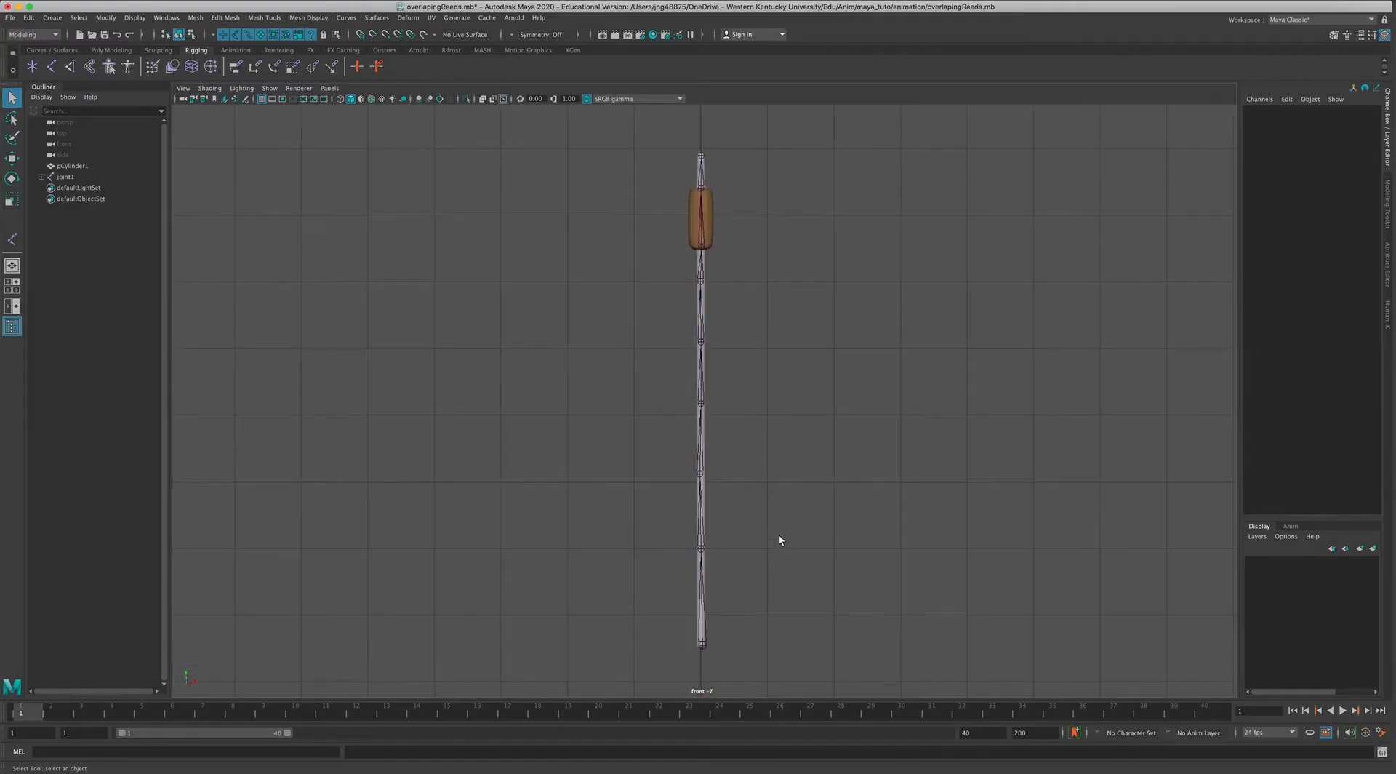
Switch to the Rigging menu set and bind the pCylinder1 mesh to the joint1 skeleton with Bind Skin.
left_click(72, 166)
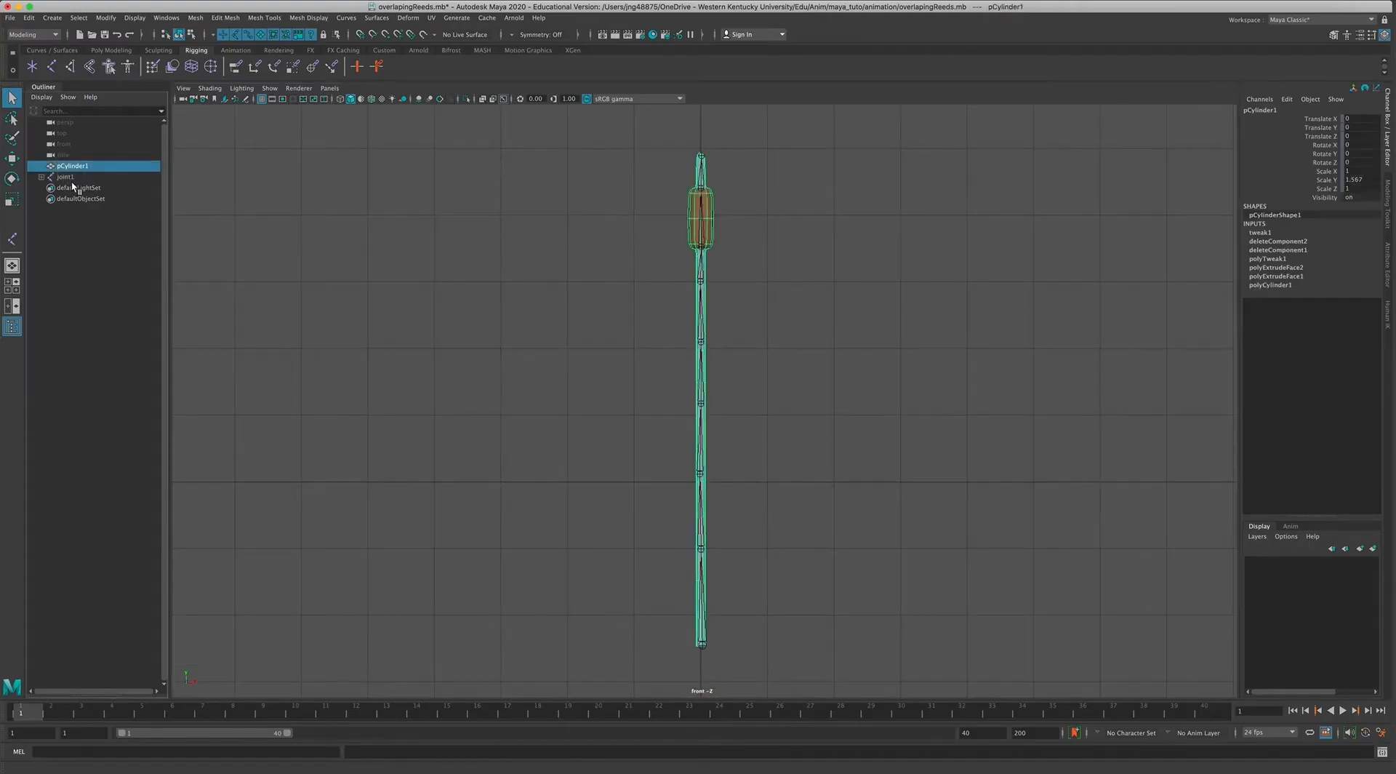
left_click(67, 177)
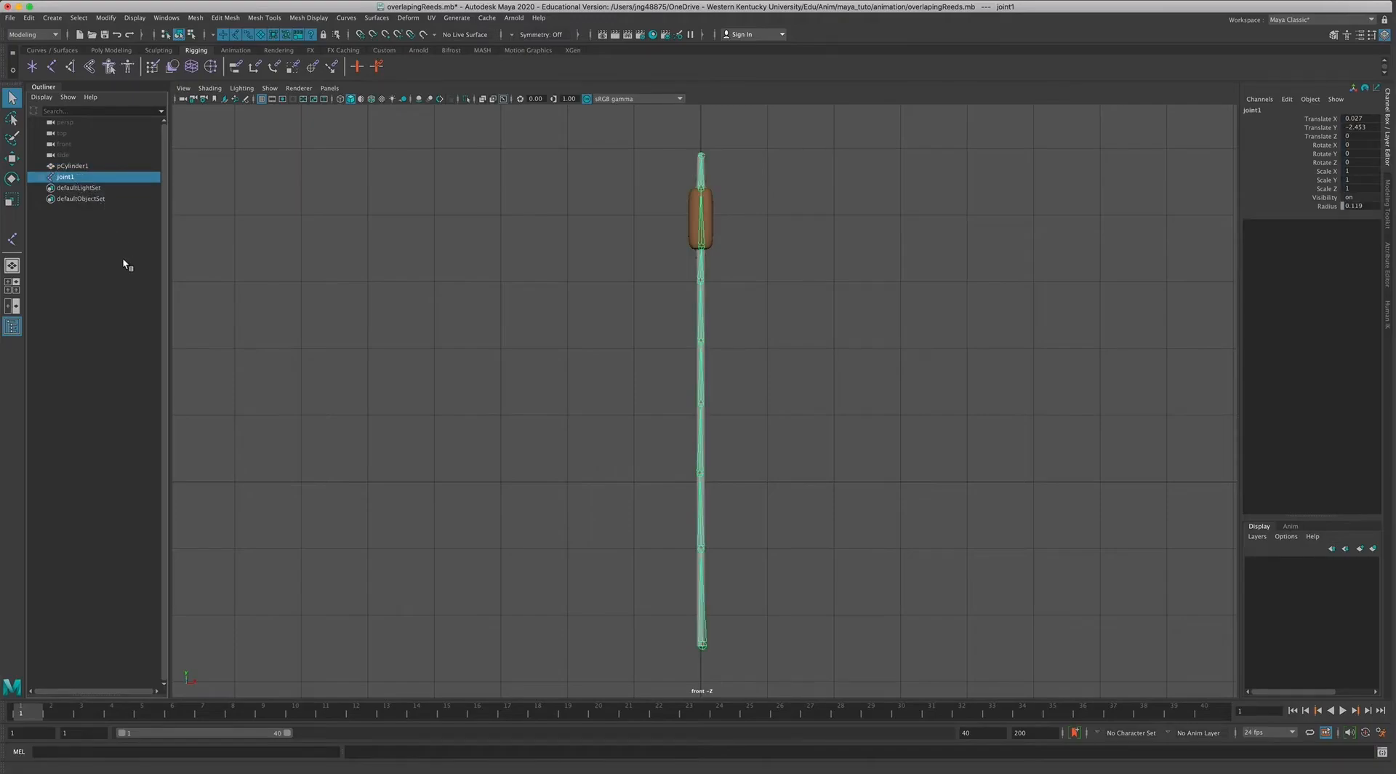
left_click(64, 168)
left_click(61, 179)
left_click(62, 168)
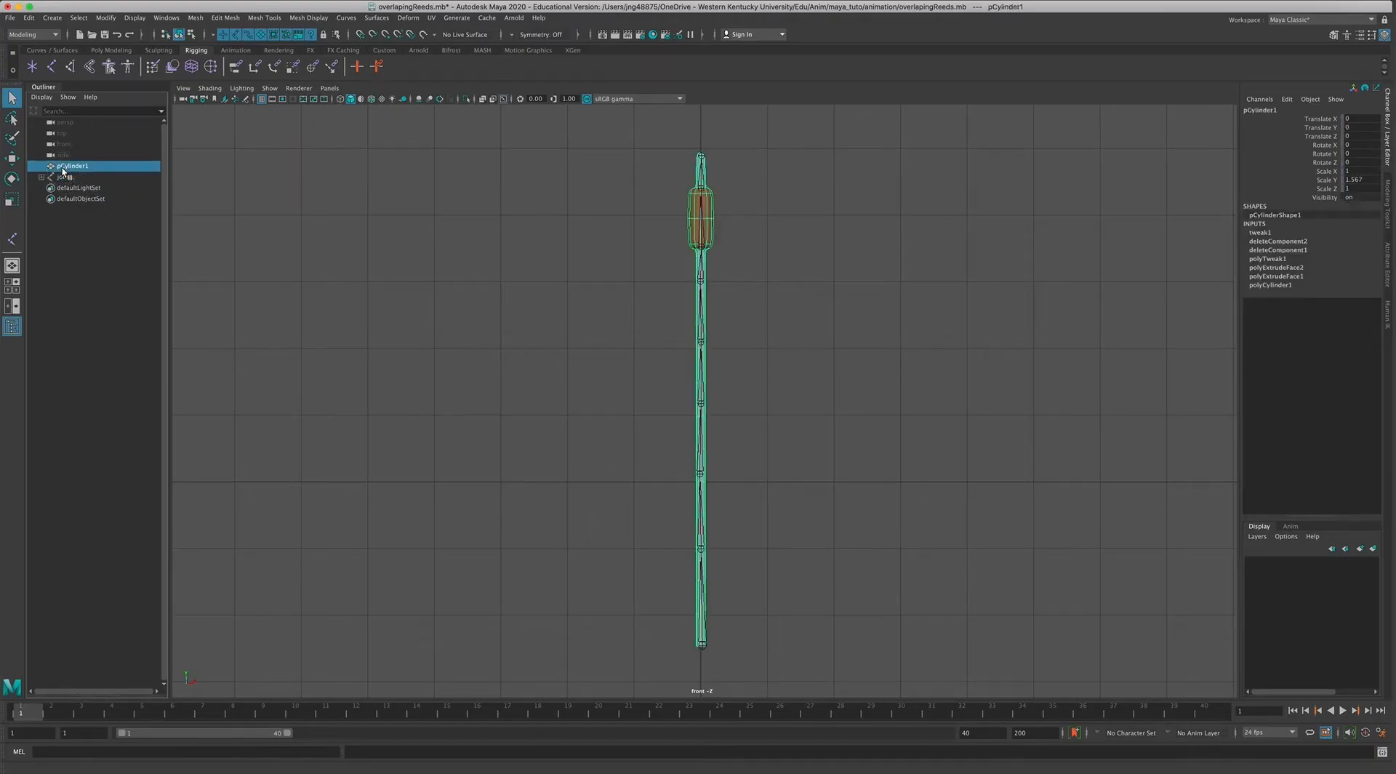
left_click(63, 178, "ctrl")
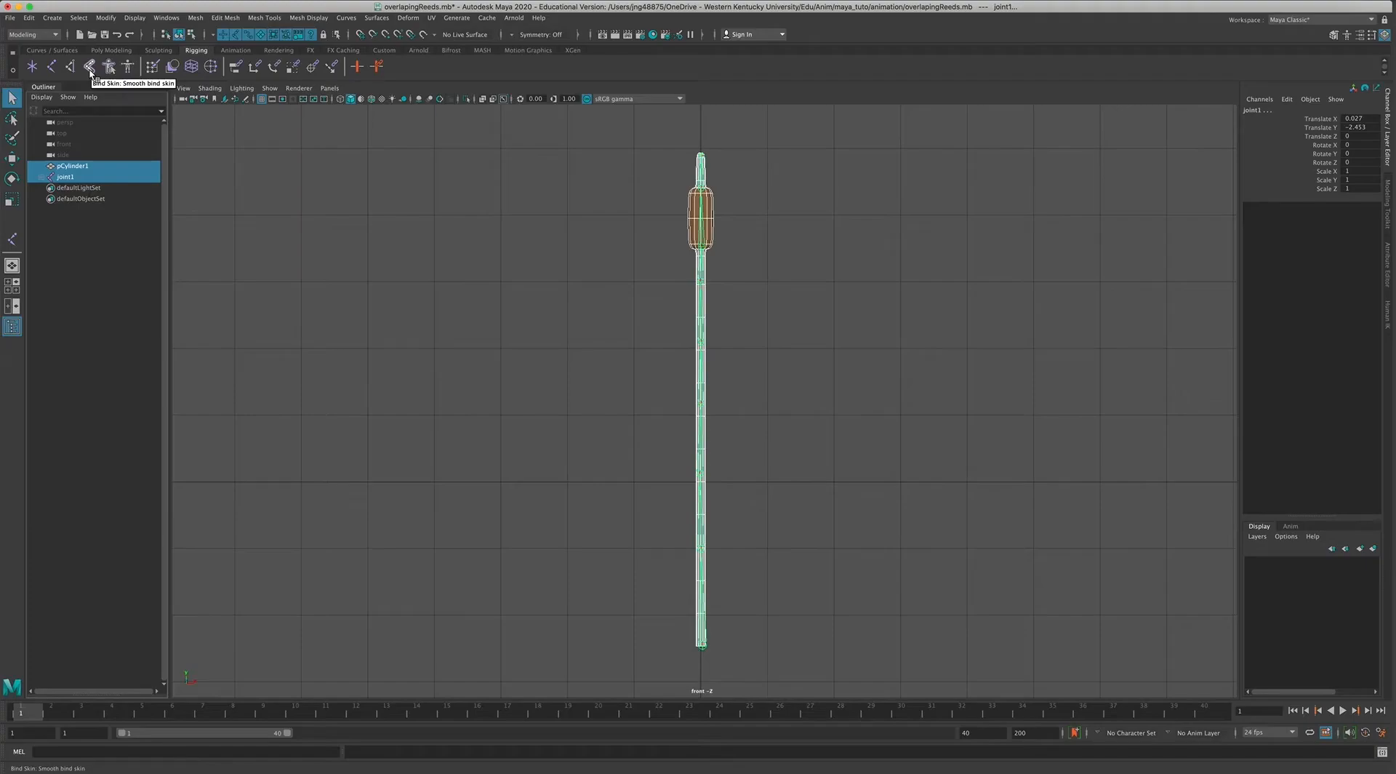
left_click(33, 35)
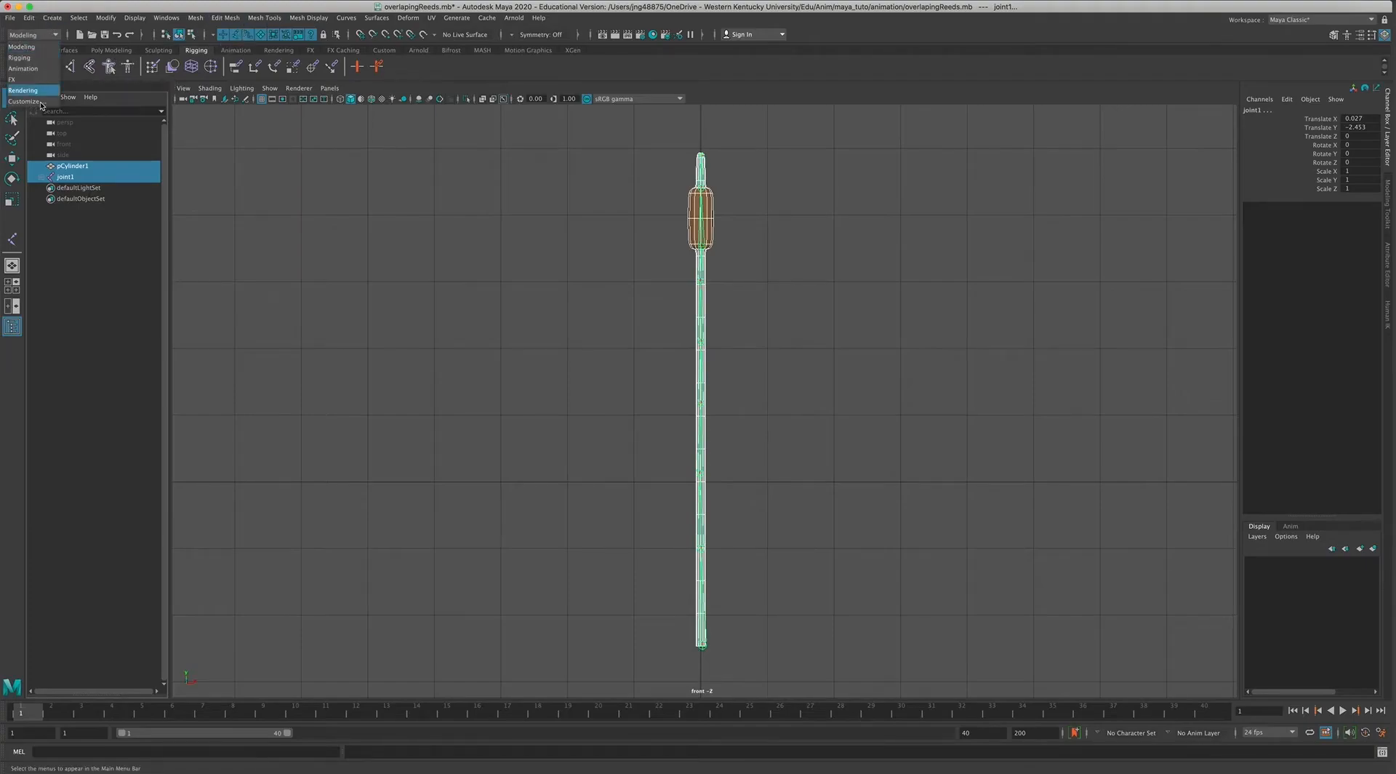
left_click(25, 57)
left_click(227, 17)
left_click(254, 46)
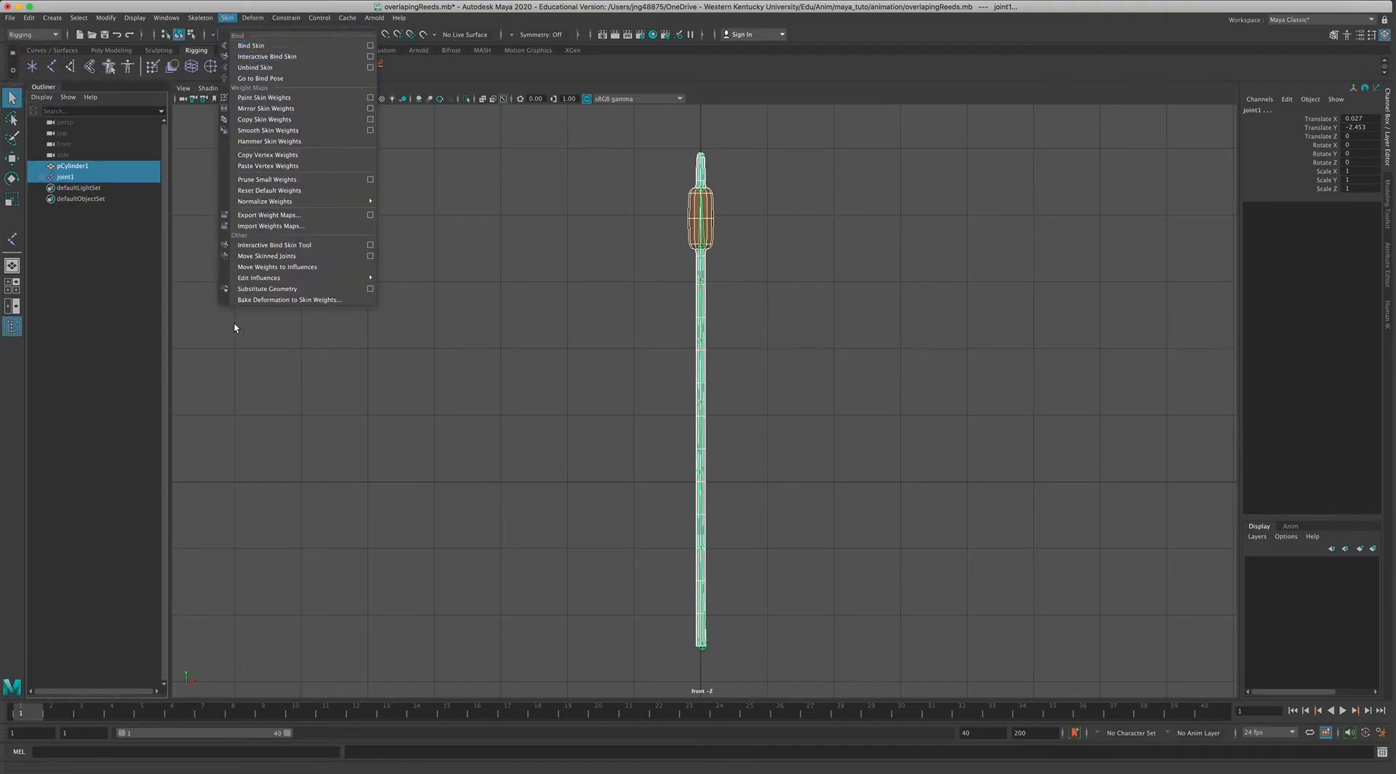
Test the skin binding by rotating a joint midway up the reed, and undo the rotation.
left_click(796, 391)
left_click(708, 474)
key("e")
mouse_move(723, 427)
left_mouse_down()
mouse_move(757, 439)
mouse_move(724, 414)
left_mouse_up()
key("ctrl+z")
key("ctrl+z")
left_click(780, 290)
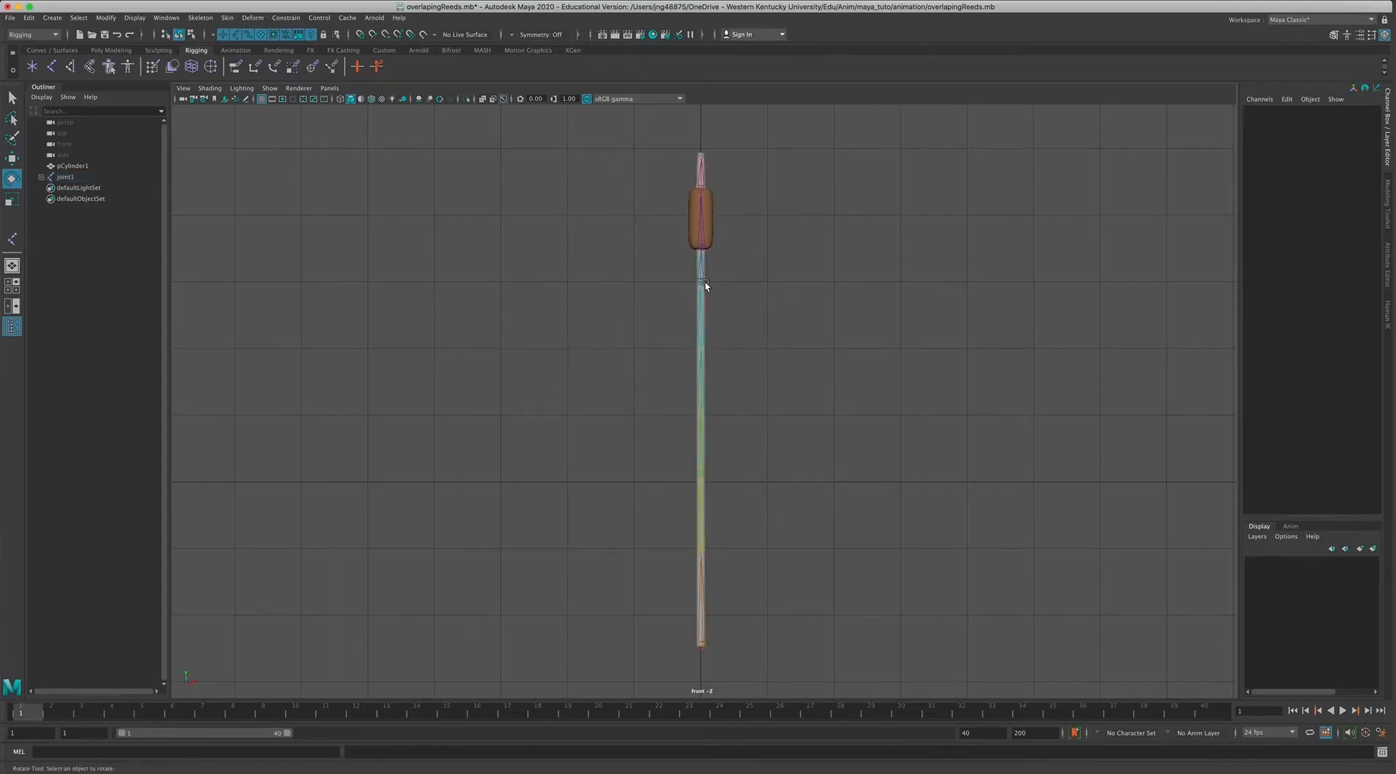
Test-rotate the joint just below the brown head and the root joint at the base, undoing each rotation.
left_click(704, 243)
mouse_move(738, 196)
left_mouse_down()
mouse_move(784, 238)
mouse_move(683, 202)
mouse_move(760, 190)
left_mouse_up()
key("ctrl+z")
left_click(783, 449)
left_click(702, 660)
mouse_move(726, 588)
left_mouse_down()
mouse_move(764, 599)
mouse_move(674, 574)
mouse_move(745, 578)
left_mouse_up()
key("ctrl+z")
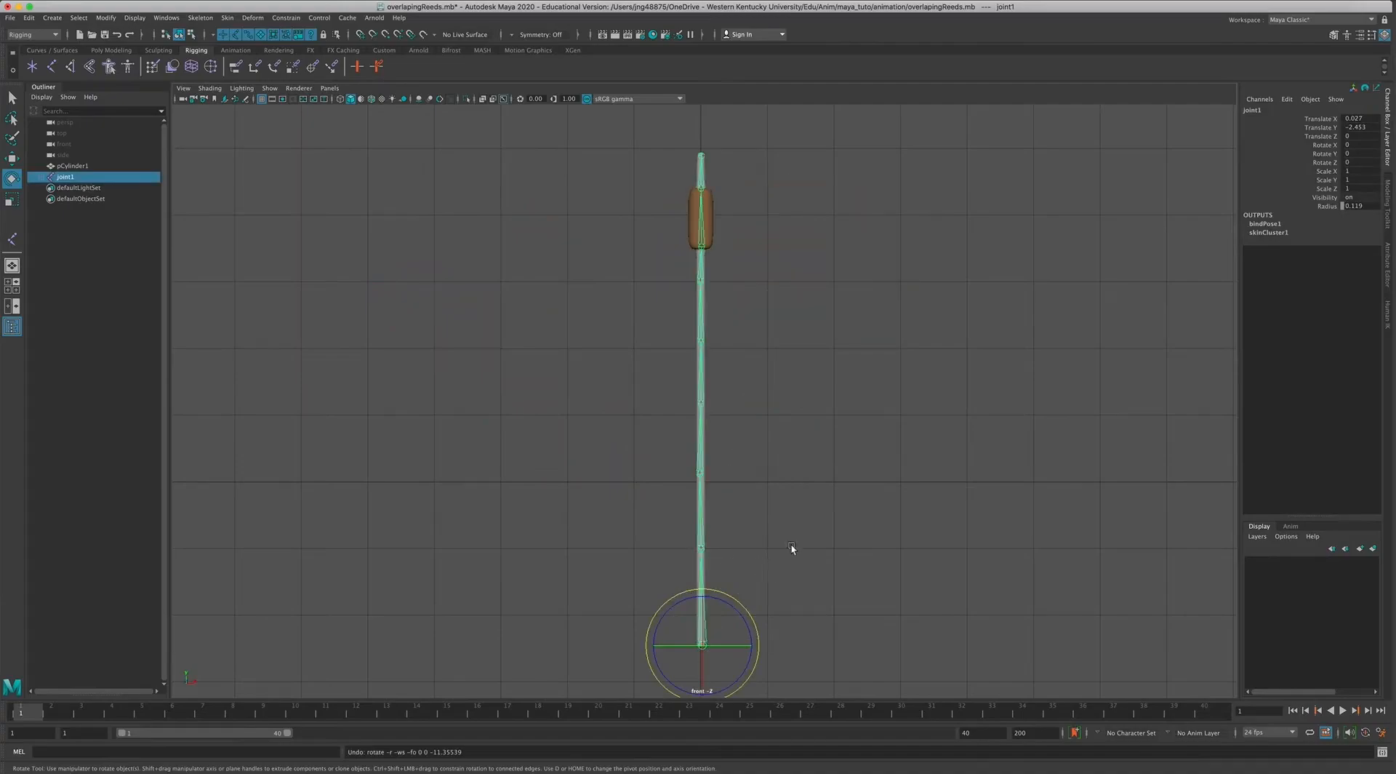
left_click(804, 535)
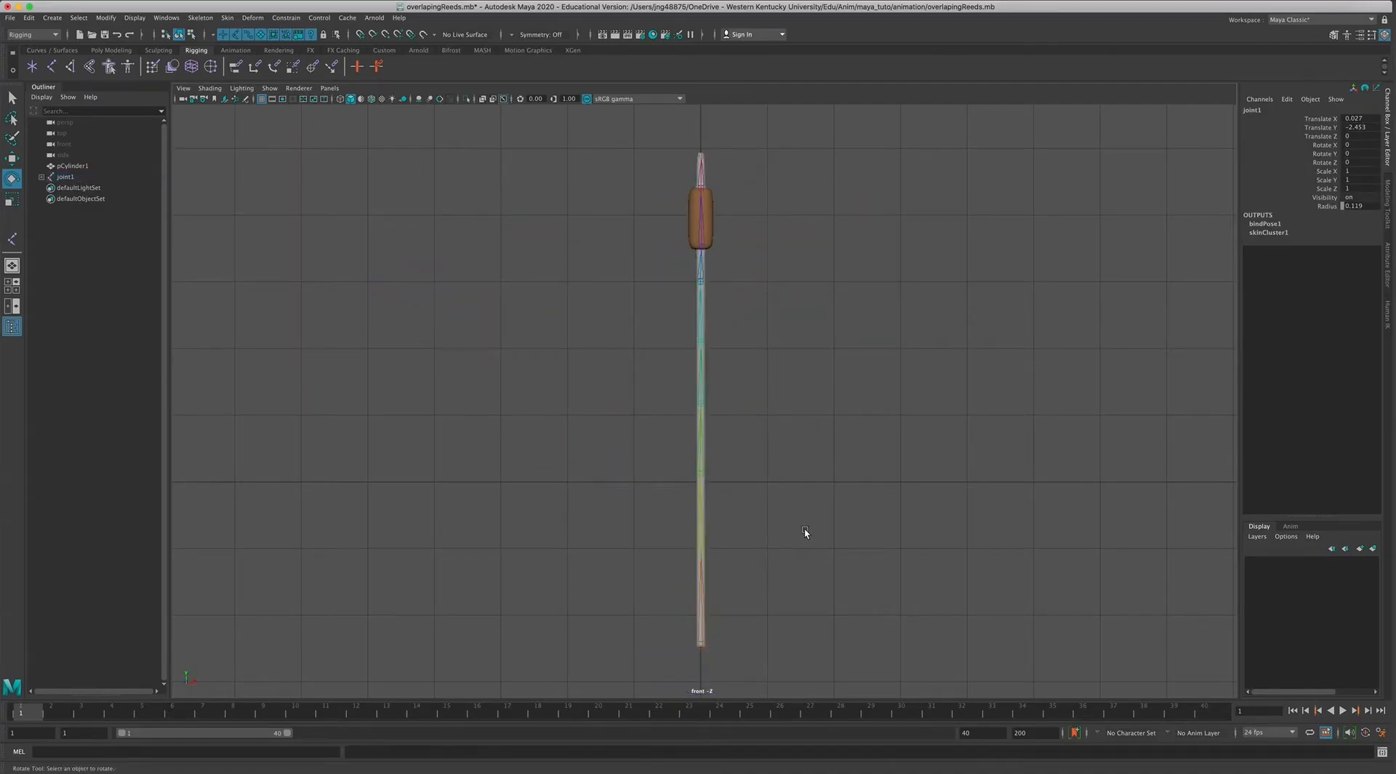
Rename all joints in the joint1 hierarchy with Search and Replace Names, replacing "joint" with "reeds".
left_click(64, 177)
left_click(105, 17)
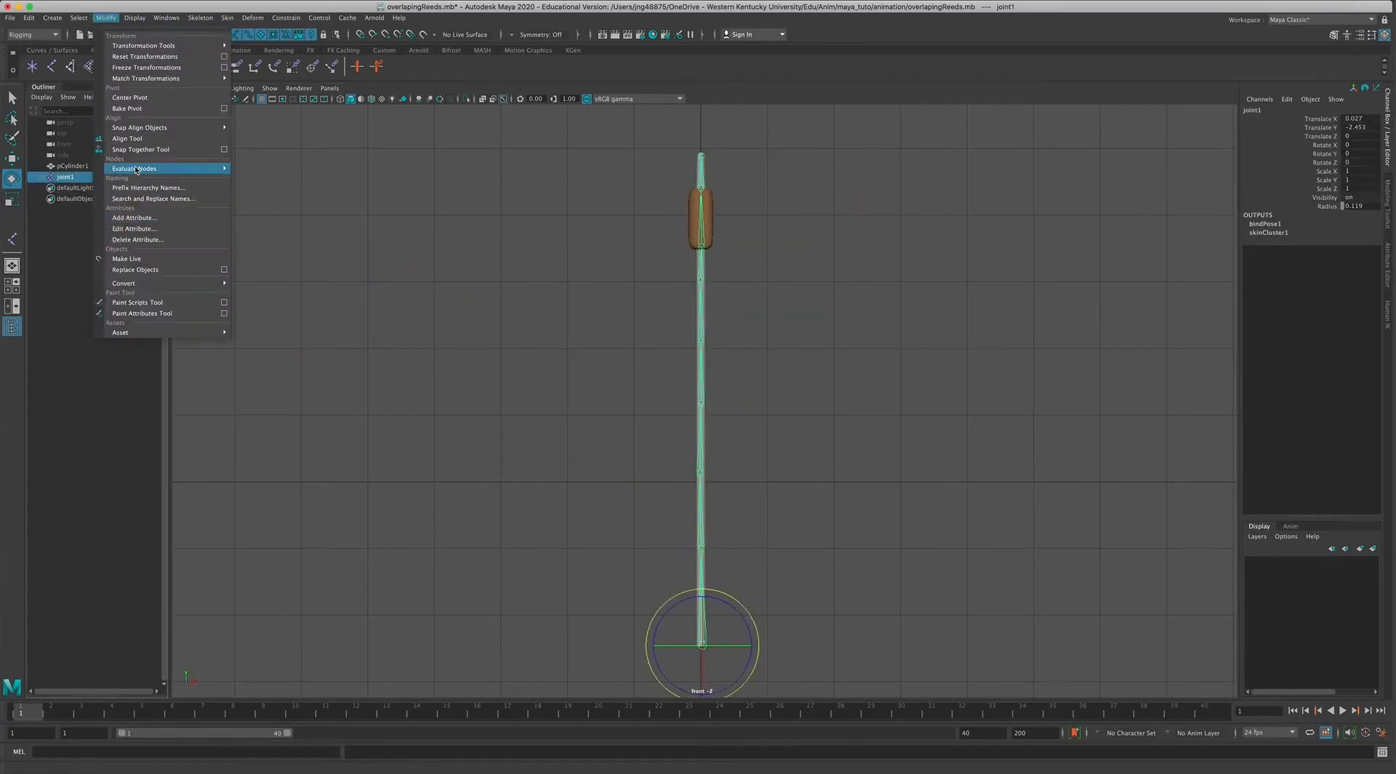
left_click(146, 199)
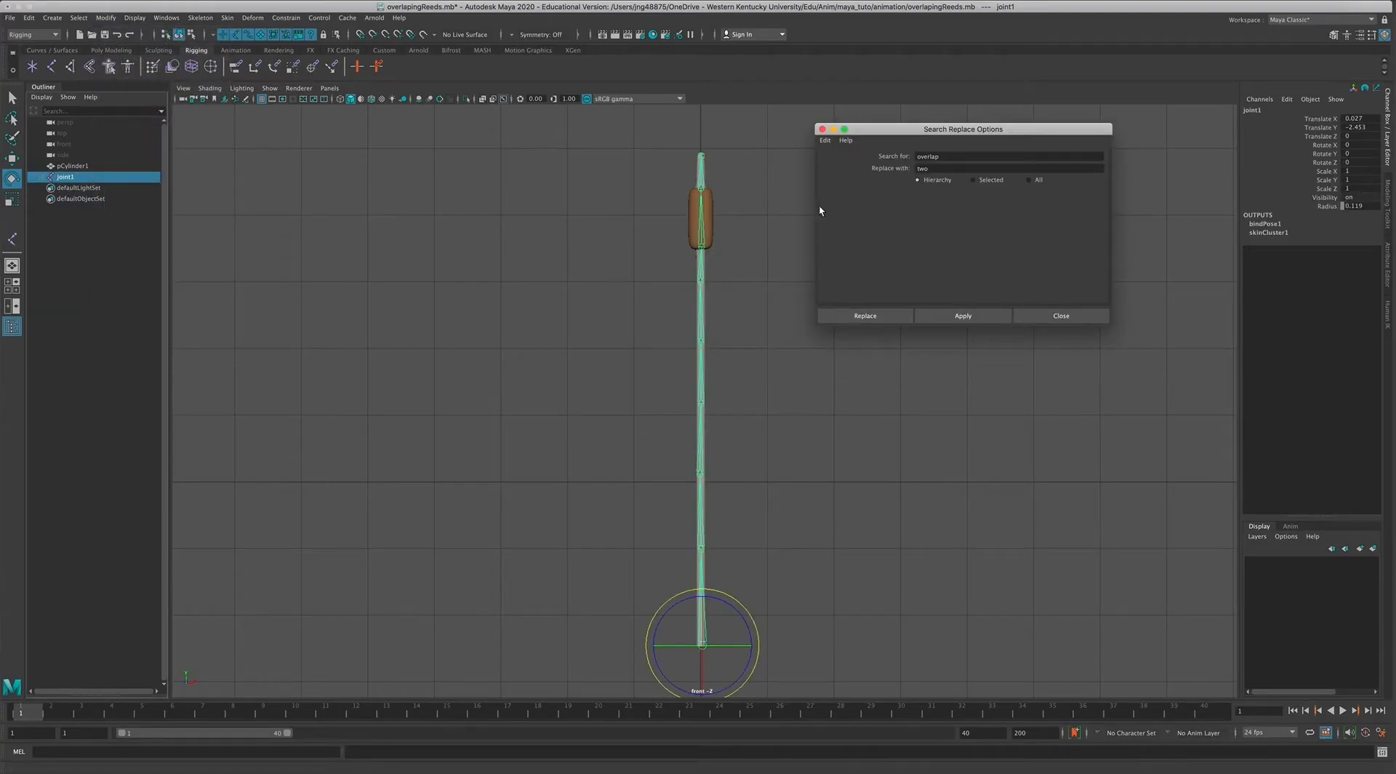
left_click_drag(967, 131, 427, 215)
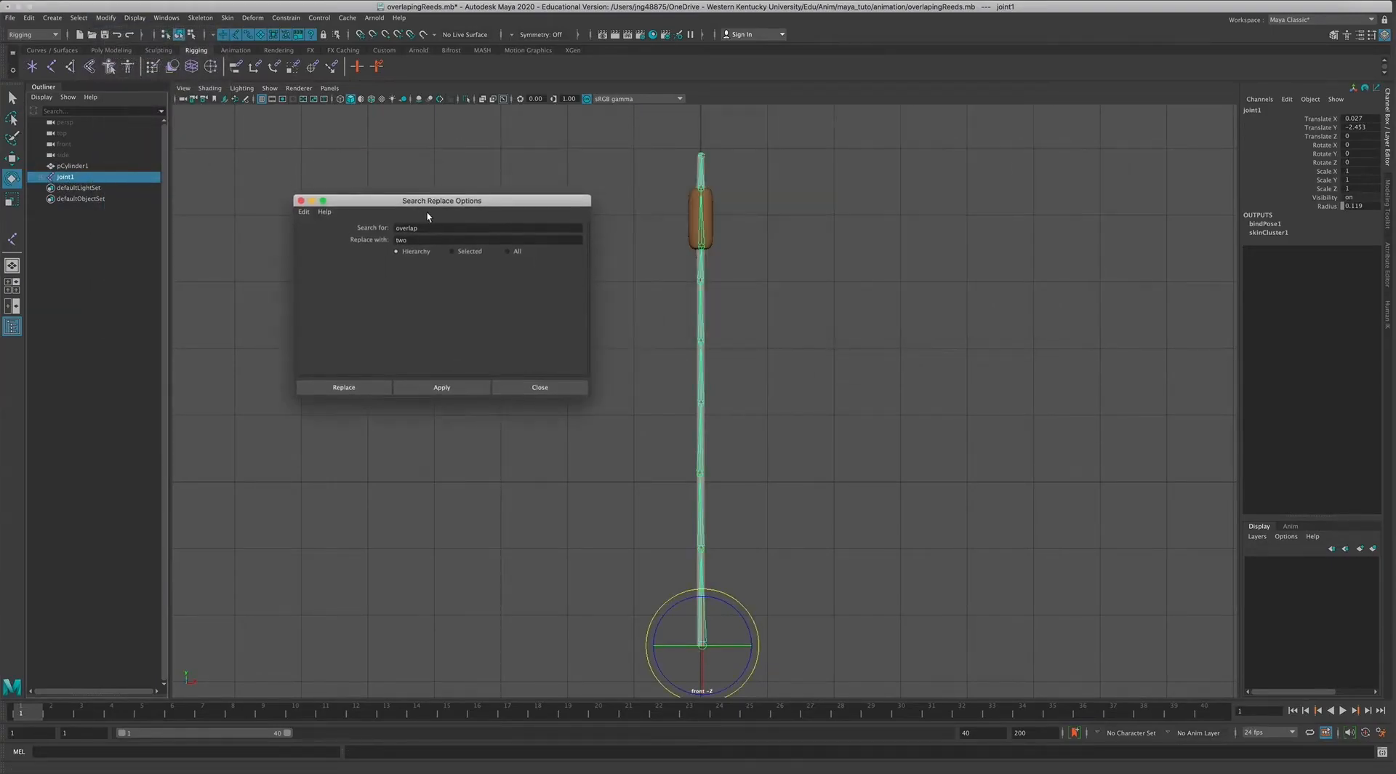
left_click(311, 210)
left_click(335, 230)
left_click(422, 226)
key("Tab")
left_click(354, 389)
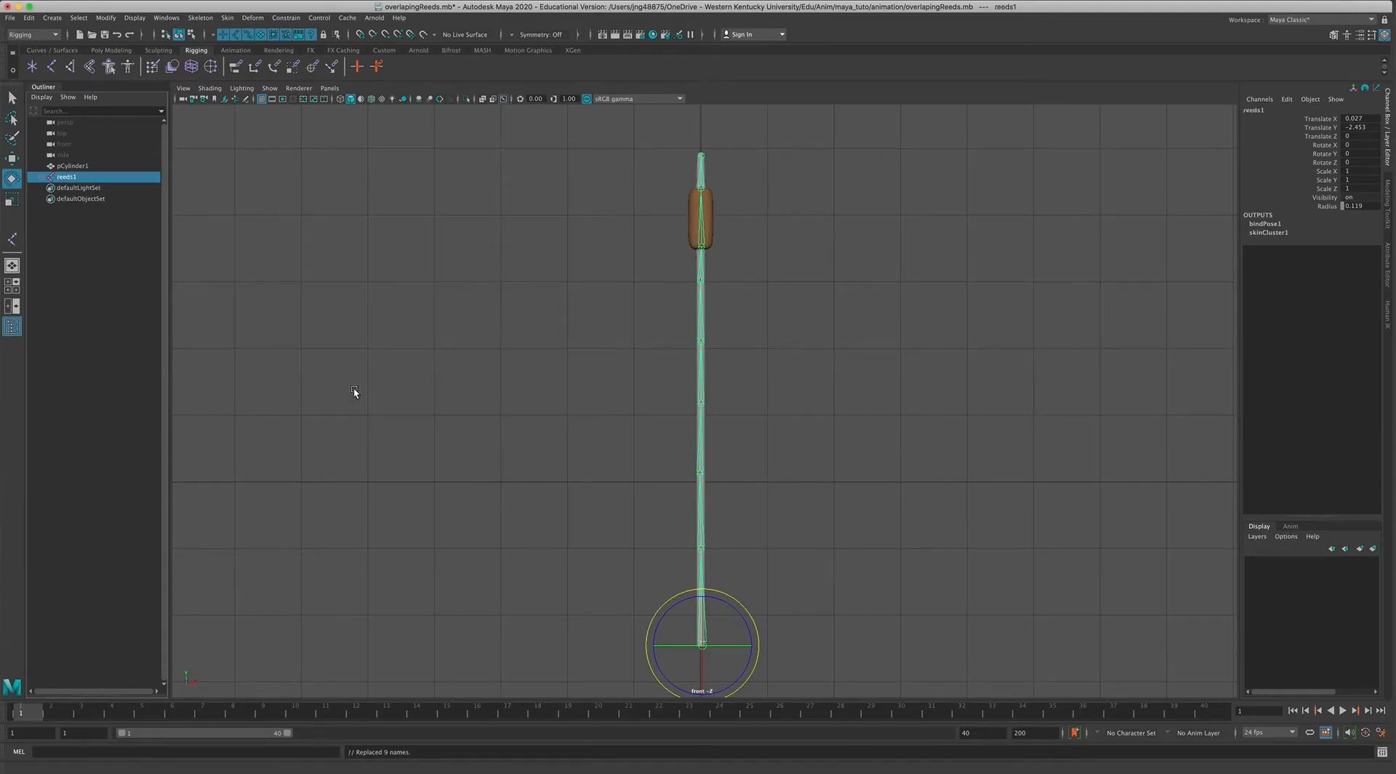
Expand the reeds1 hierarchy to check the names of its child joints, and collapse it again.
left_click(42, 178)
left_click(47, 189)
left_click(54, 199)
left_click(61, 210)
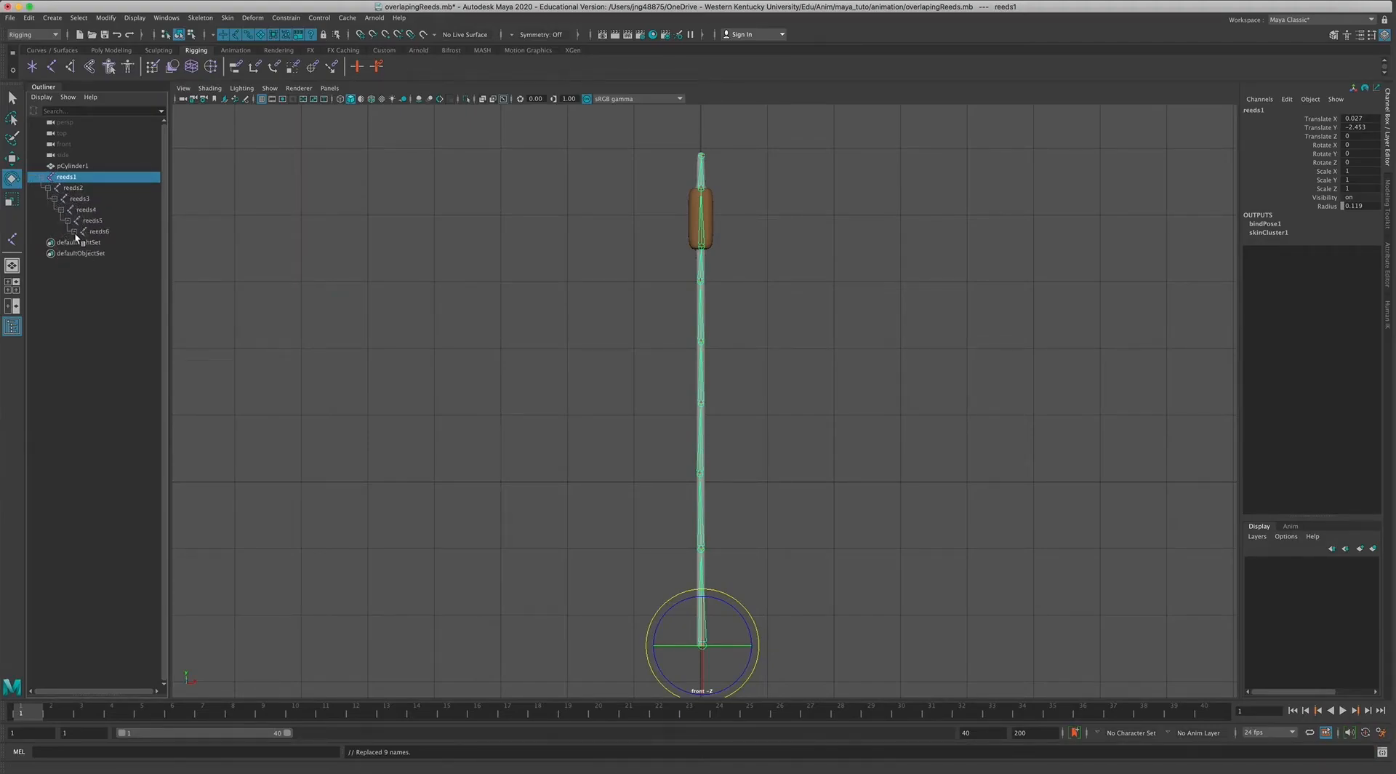
left_click(80, 242)
left_click(87, 253)
left_click(41, 177)
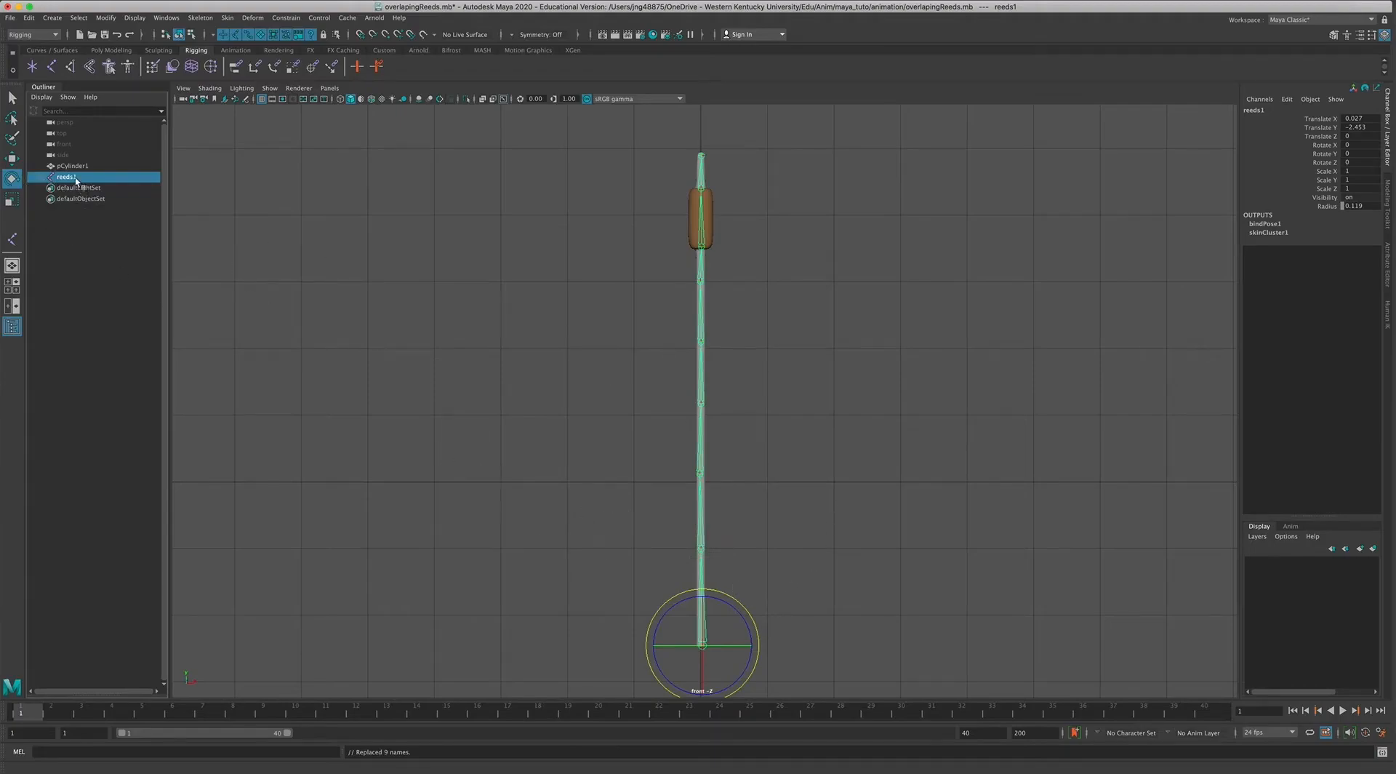
Rotate the root joint reeds1 slightly as a test and undo the rotation.
mouse_move(722, 595)
left_mouse_down()
mouse_move(693, 590)
mouse_move(764, 582)
mouse_move(724, 579)
left_mouse_up()
key("ctrl+z")
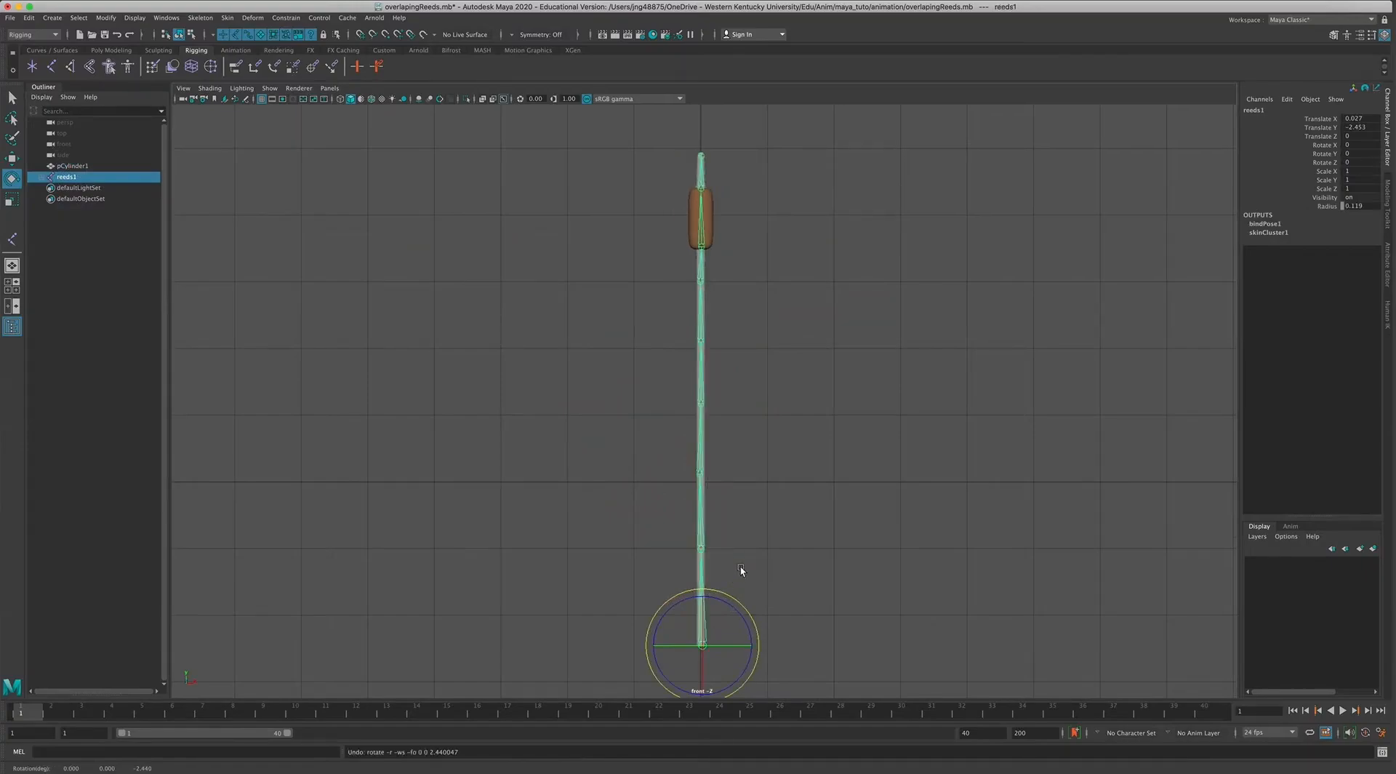
Expand the reeds1 hierarchy, test-rotate joints reeds1 to reeds9 together, and undo the rotation.
left_click(771, 433)
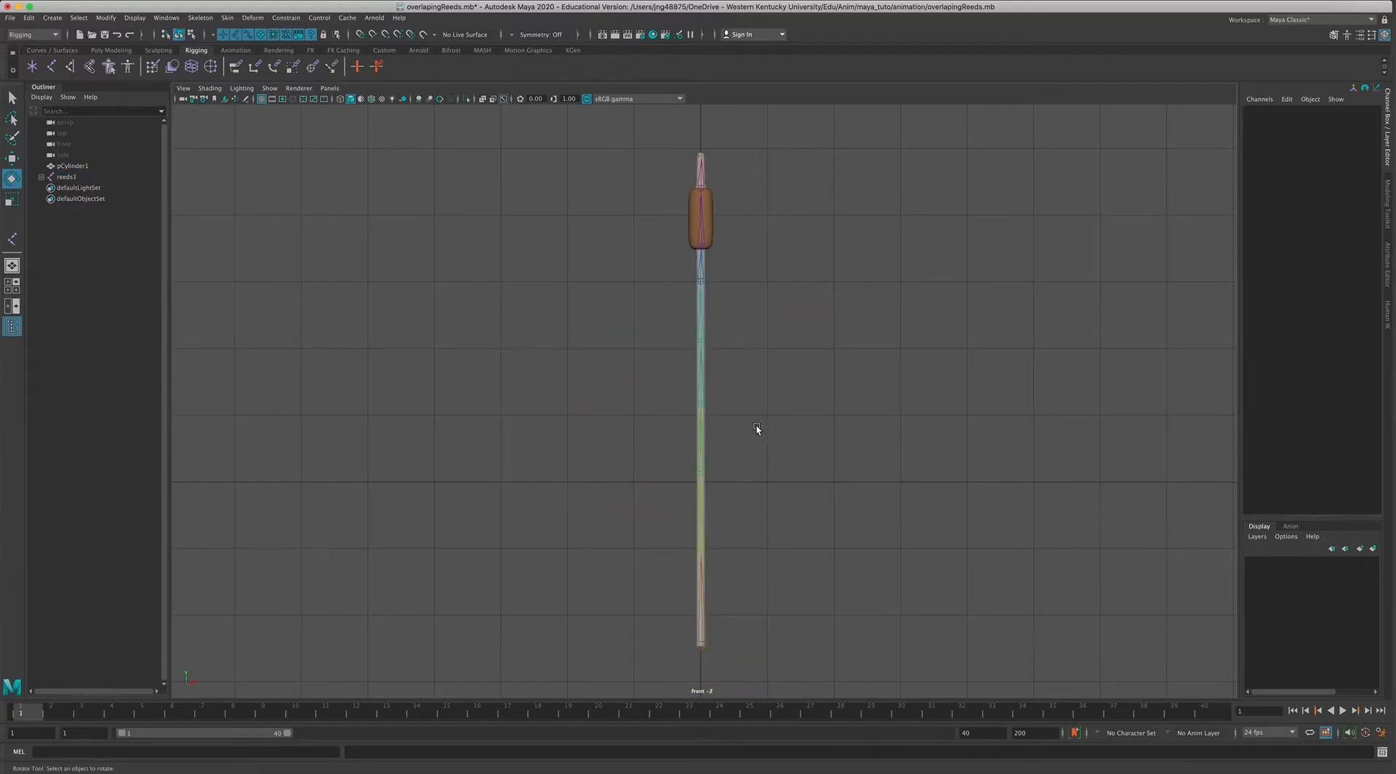
left_click(41, 176, "shift")
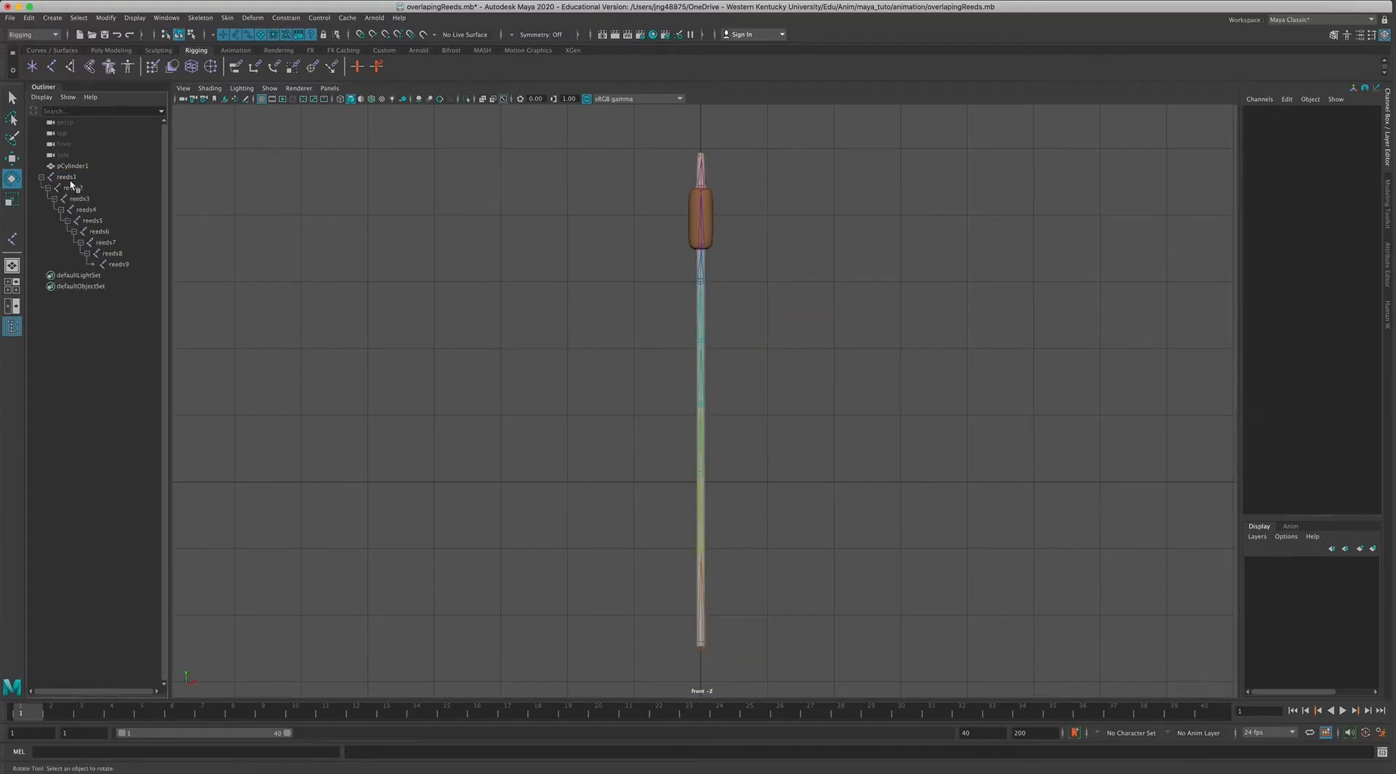
left_click(68, 177)
left_click(122, 264, "shift")
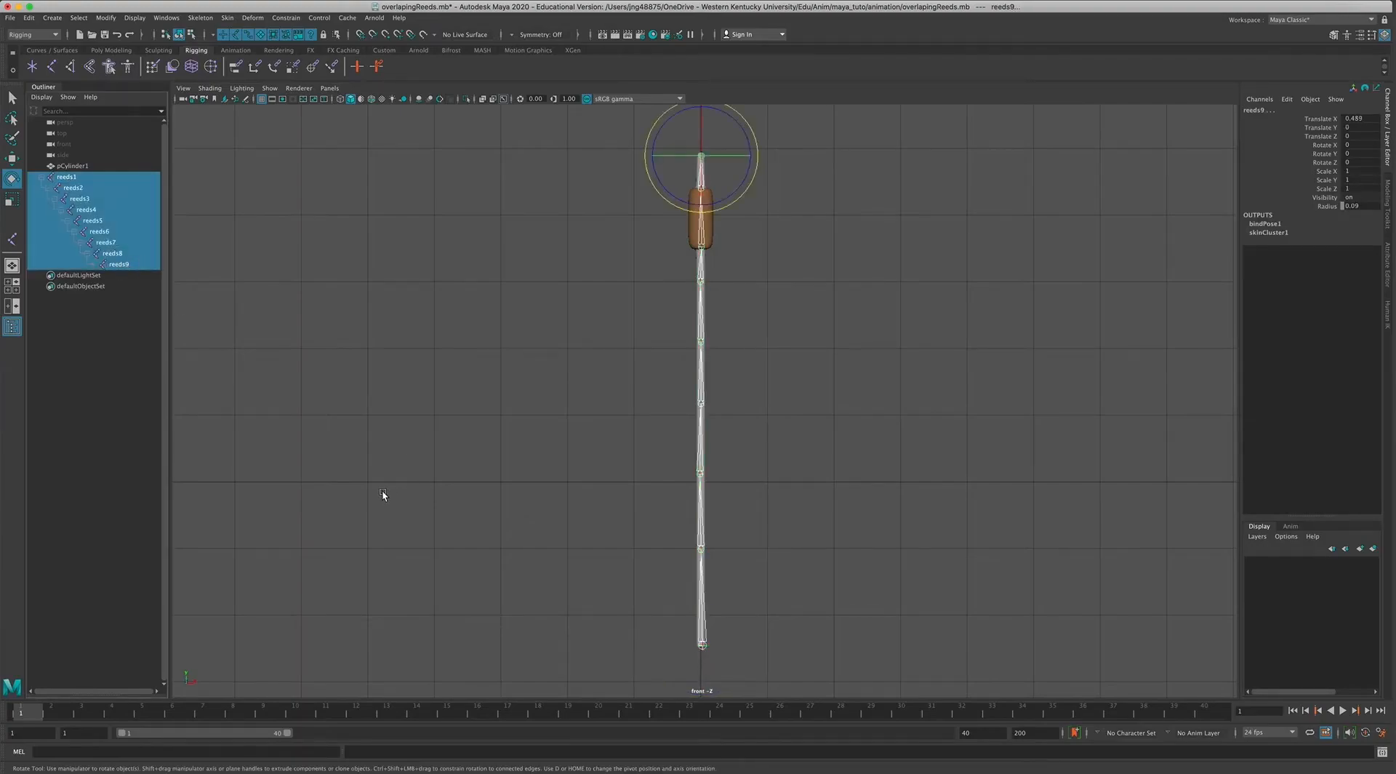
mouse_move(648, 131)
left_mouse_down()
mouse_move(633, 134)
mouse_move(698, 131)
mouse_move(664, 123)
left_mouse_up()
key("ctrl+z")
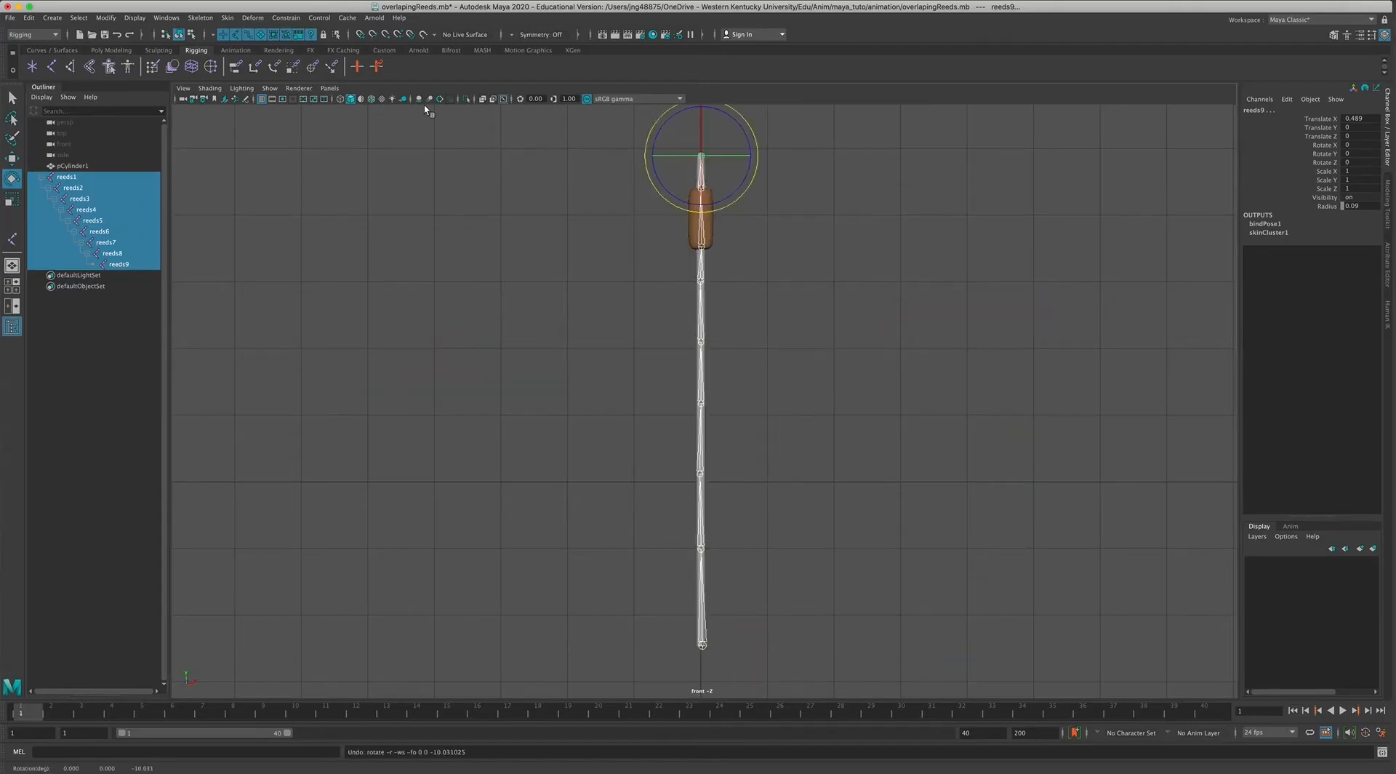
Select joints reeds9 up to reeds1, bend the reed to the left at a Rotate Z of about -8, and key the pose at frame 1.
left_click(119, 298)
left_click(120, 264)
left_click(73, 177)
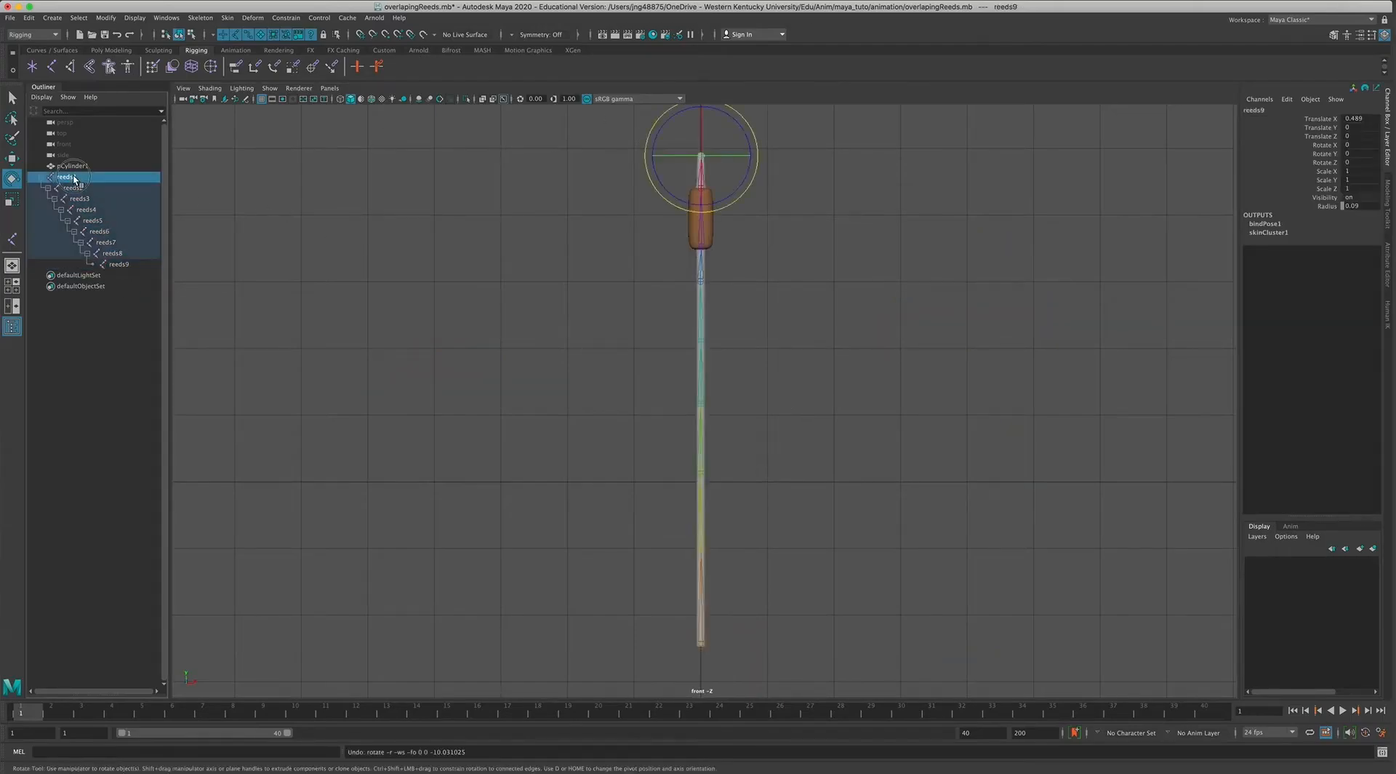
left_click(124, 261, "shift")
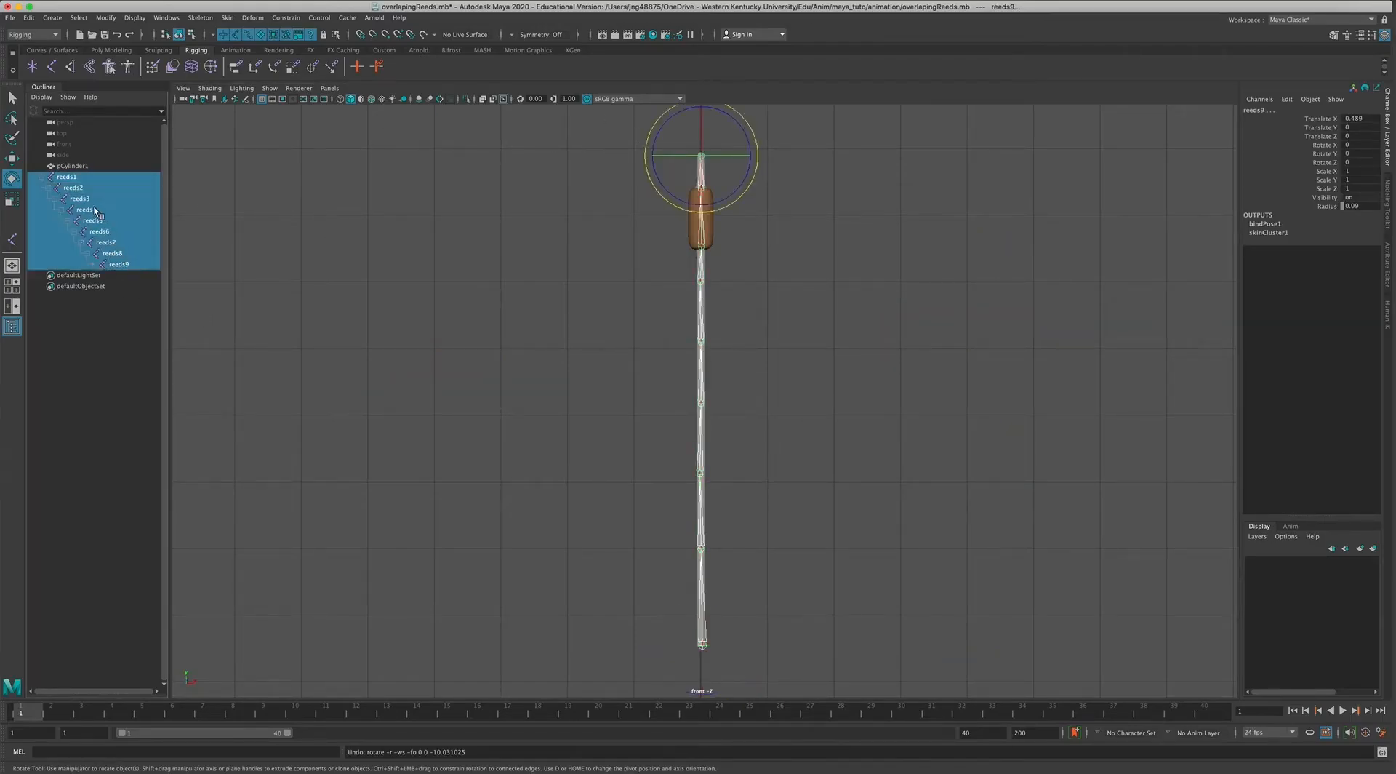
left_click(75, 179)
left_click(122, 266, "shift")
left_click(75, 179, "shift")
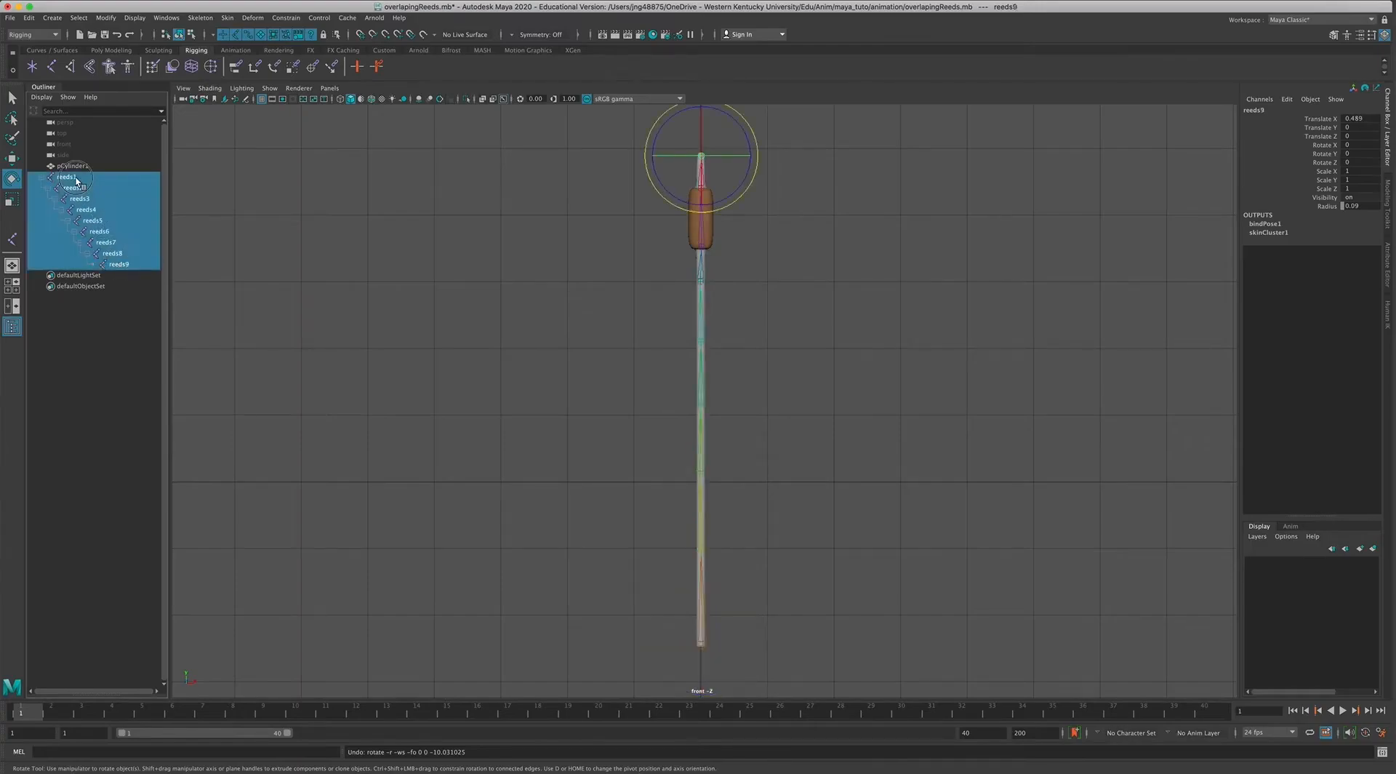
left_click_drag(676, 598, 663, 594)
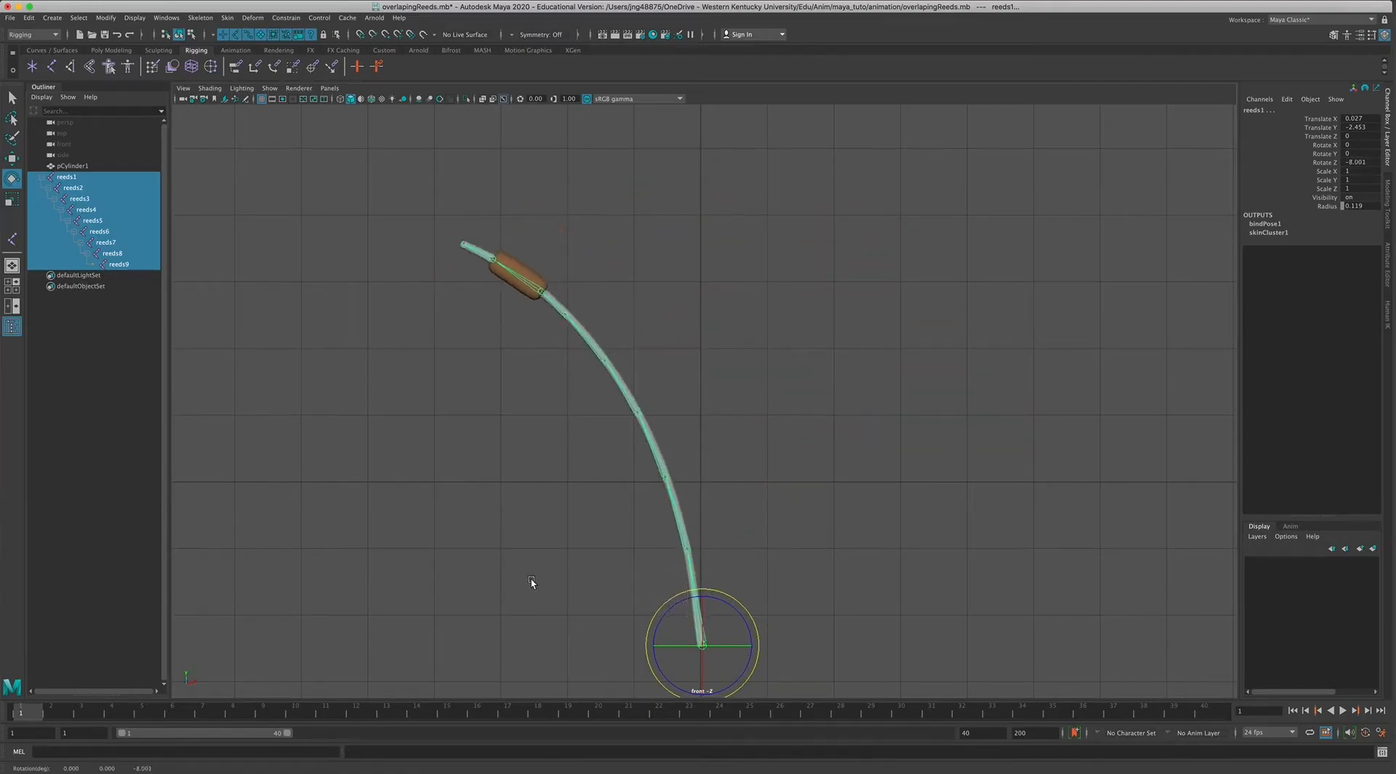
key("s")
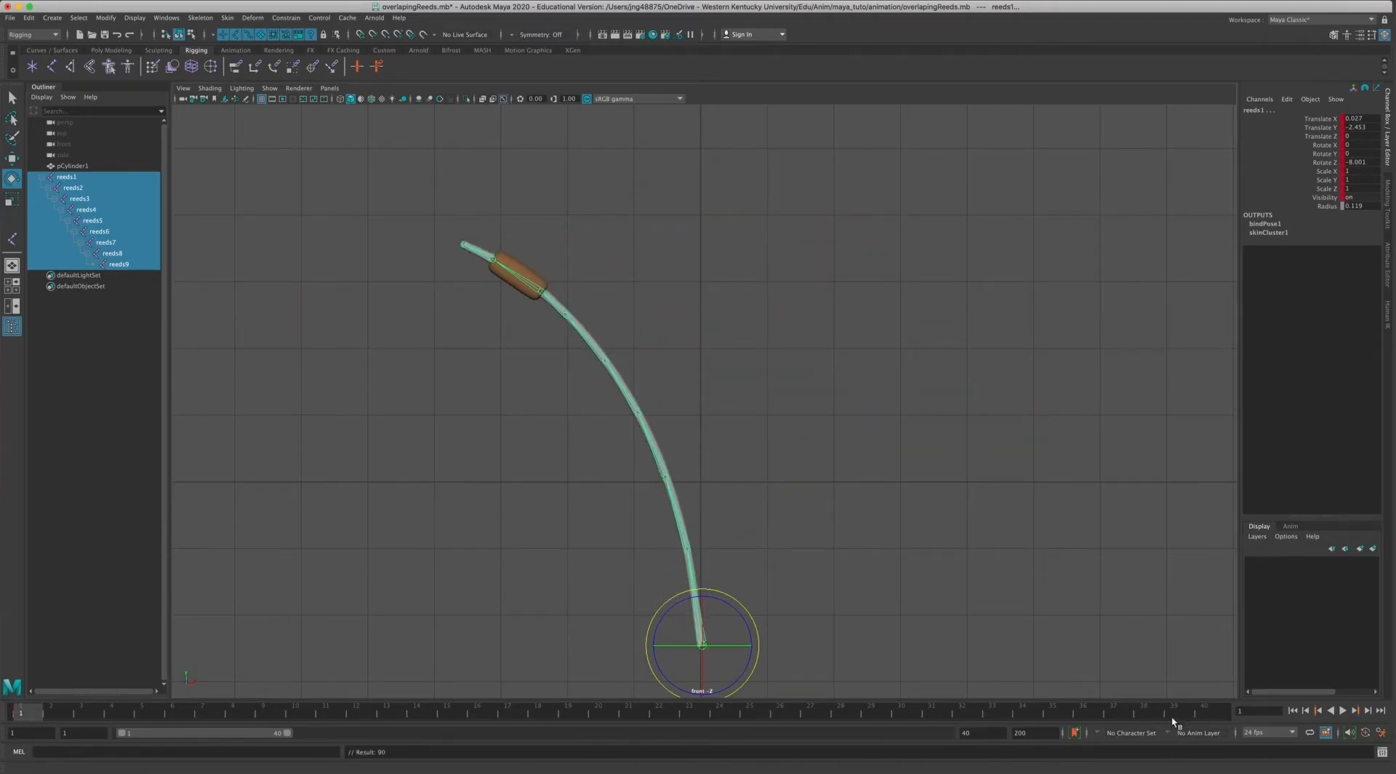
With auto keyframing on, bend the reed right to Rotate Z about 9.5 at frame 8 and left to about -7 at frame 16.
left_click(27, 714)
left_click(233, 711)
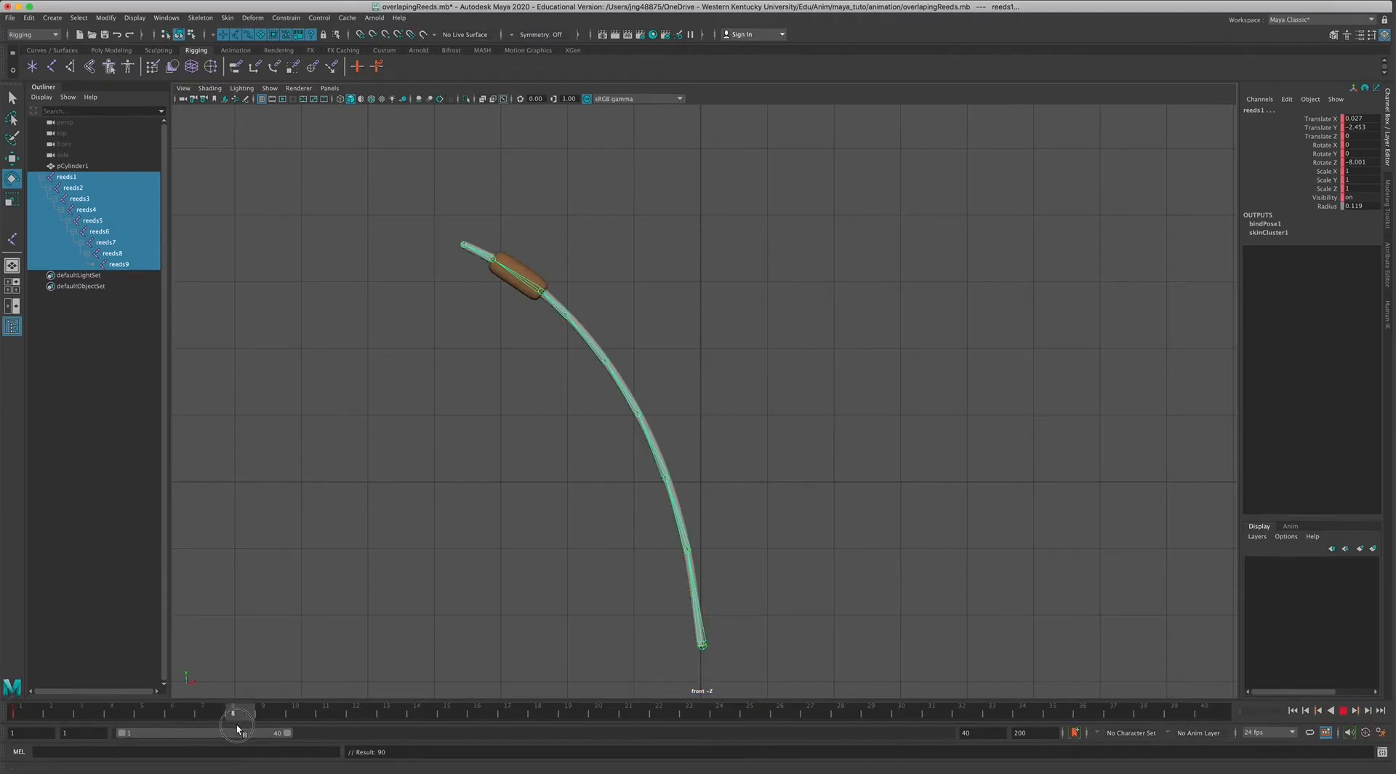
left_click(1366, 732)
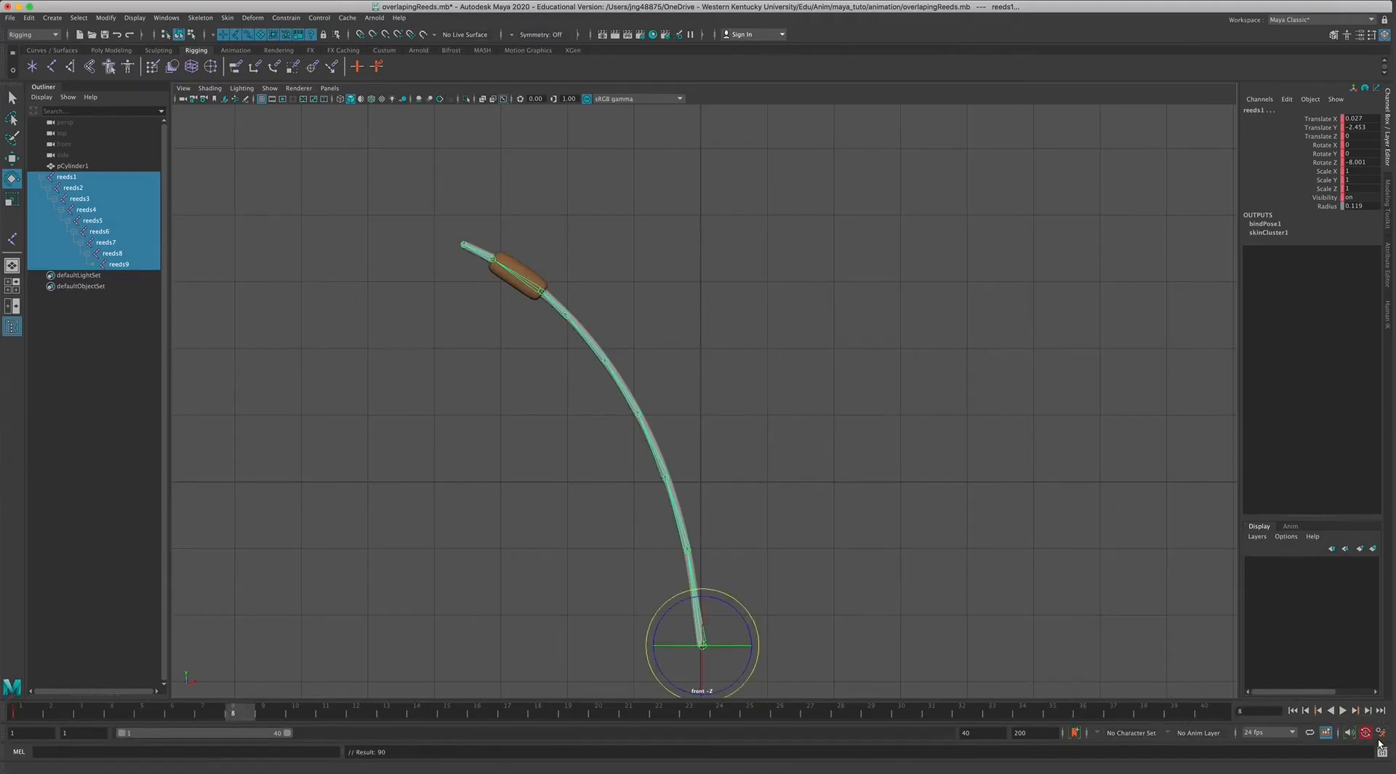
left_click_drag(707, 595, 737, 597)
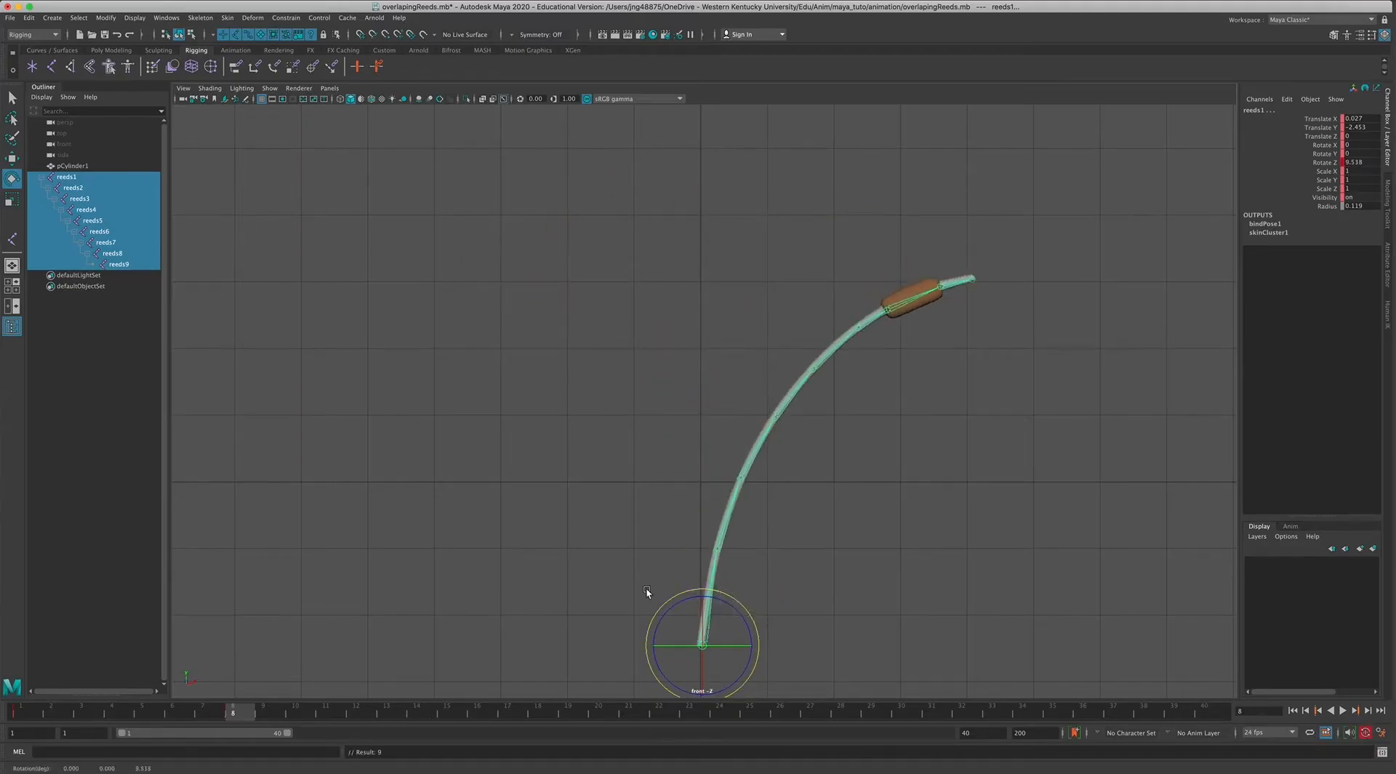
left_click_drag(242, 710, 477, 724)
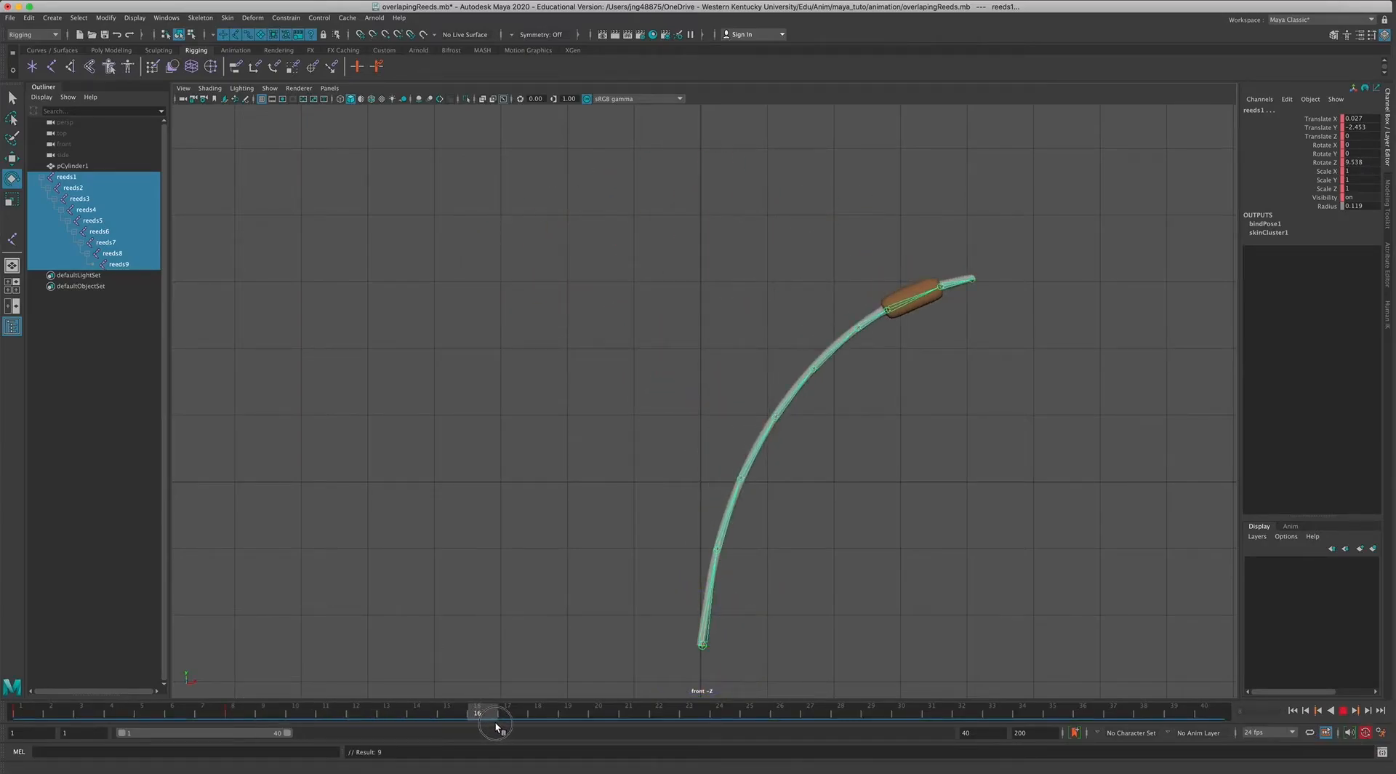
left_click_drag(692, 590, 678, 595)
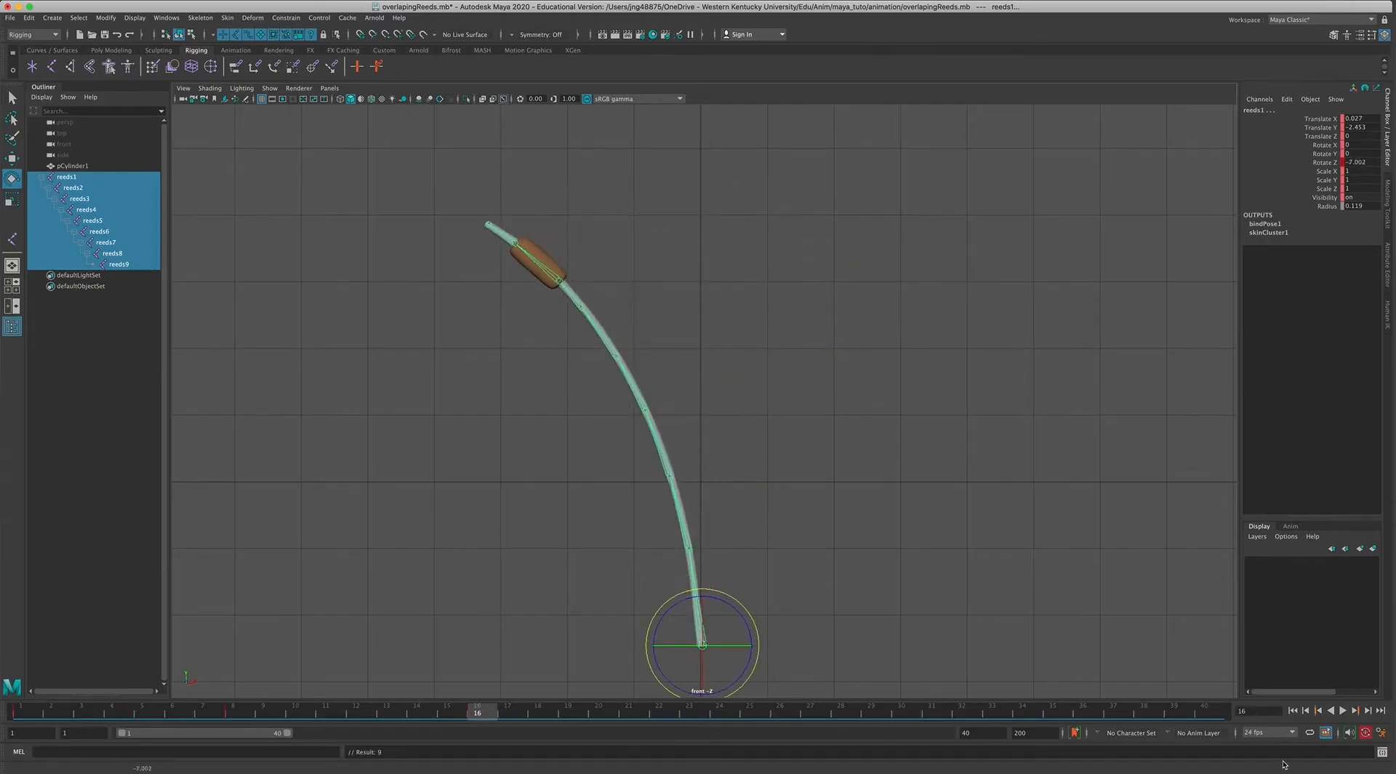
Play back the swing and extend the playback range to end at frame 50.
left_click(1343, 711)
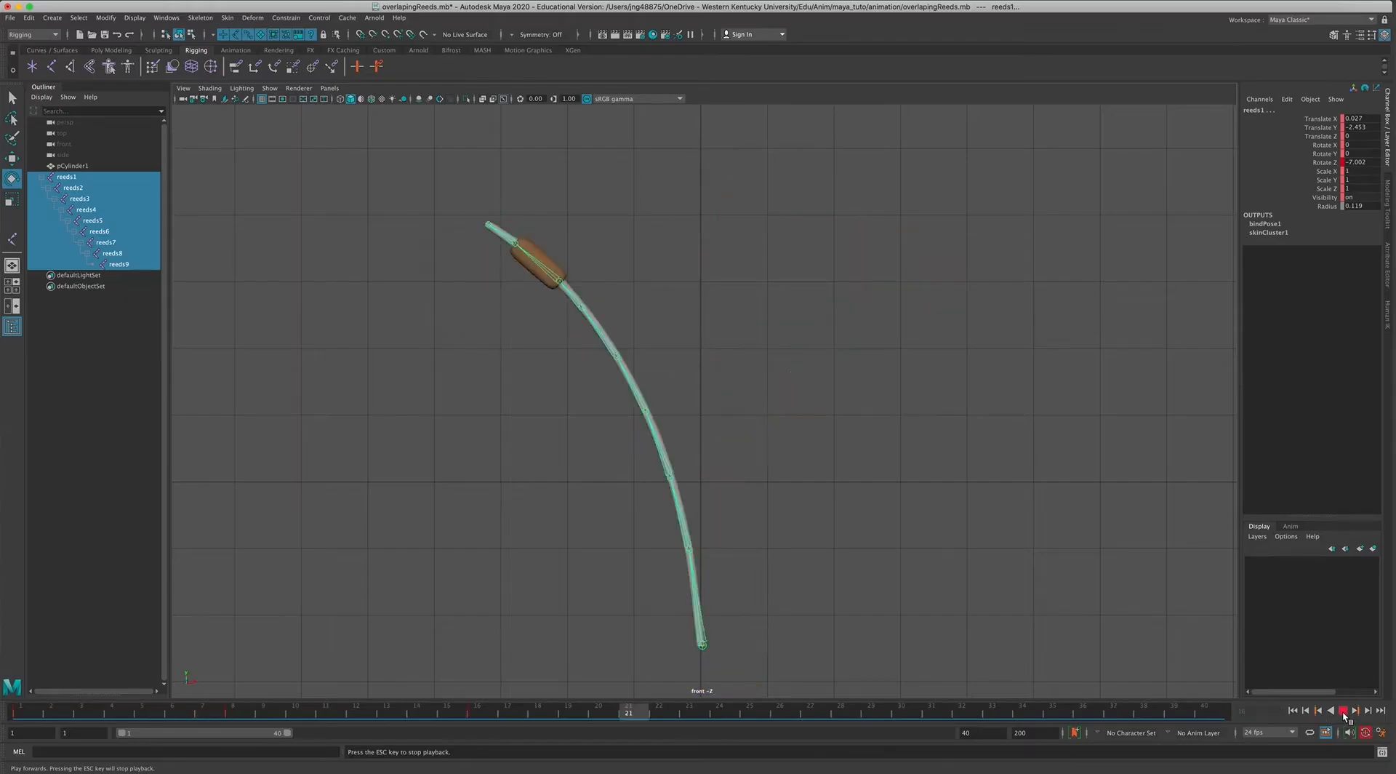
left_click(1343, 713)
right_click(983, 712)
mouse_move(1047, 607)
left_click(1131, 614)
left_click(1320, 713)
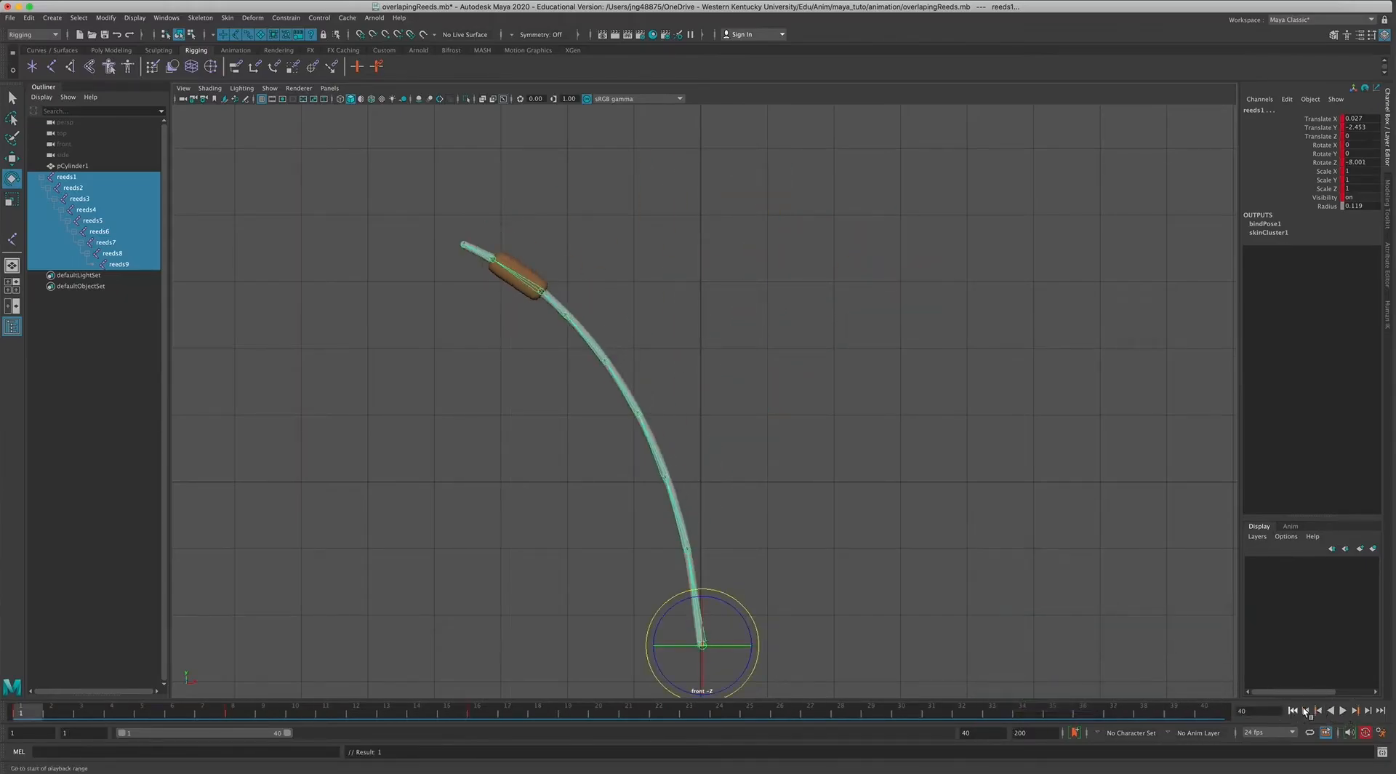
left_click(1344, 711)
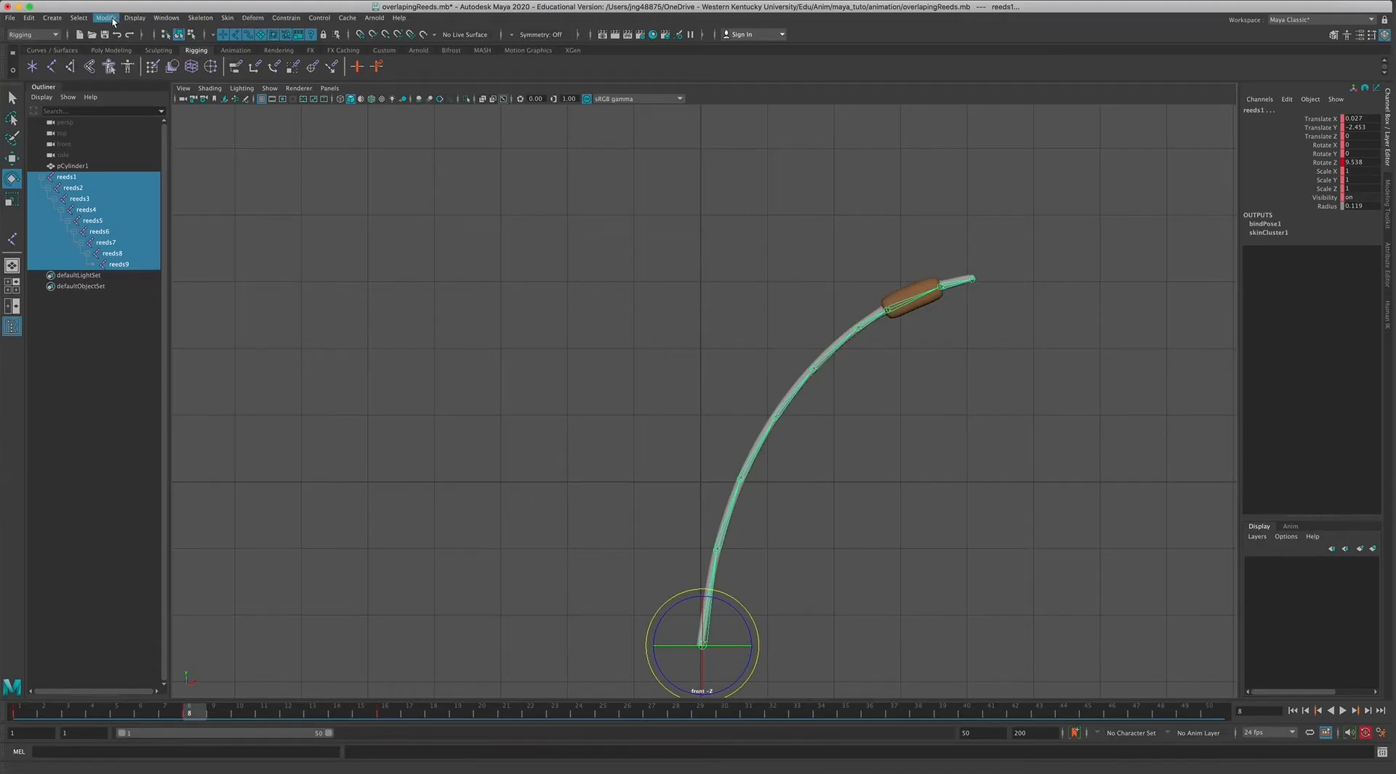
Open the Graph Editor for the selected joints and bring their keyed rotation curves into view.
left_click(166, 17)
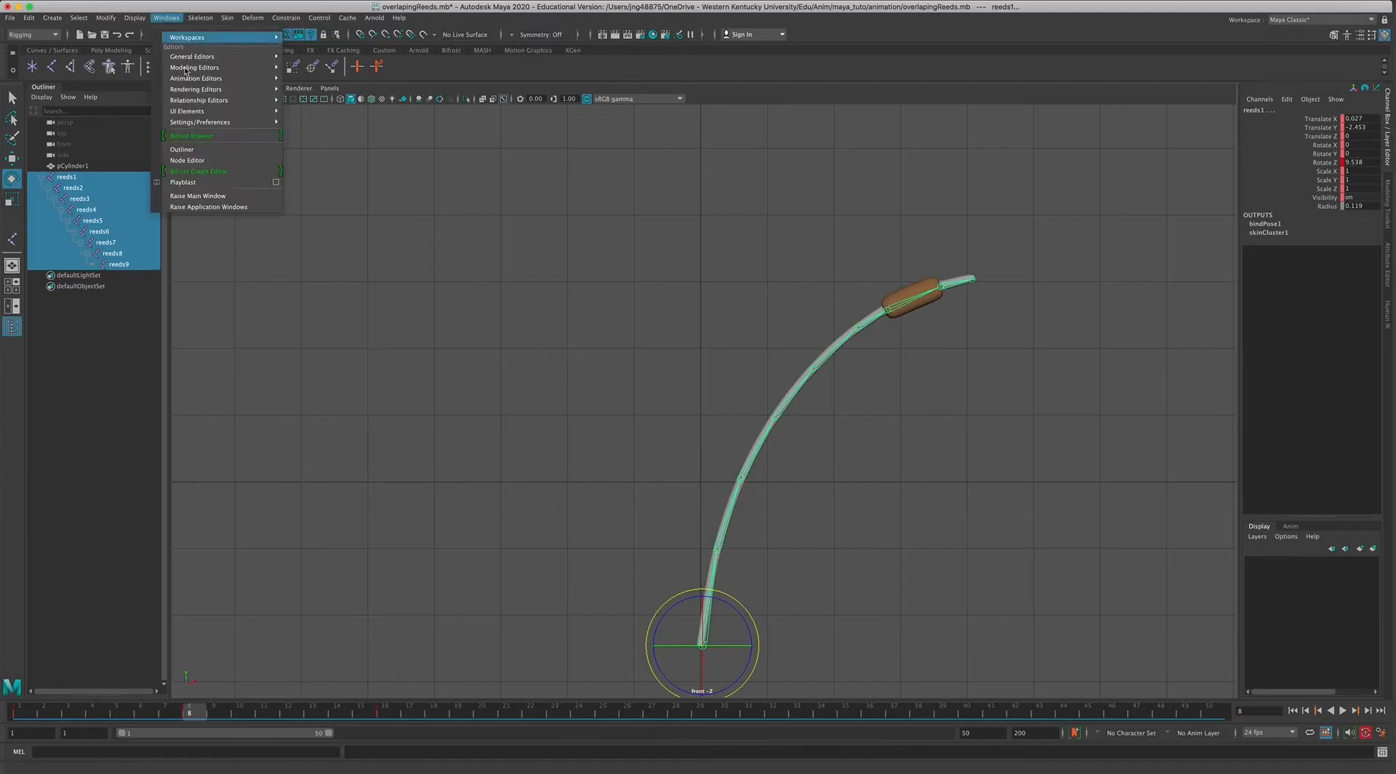
mouse_move(219, 78)
left_click(315, 78)
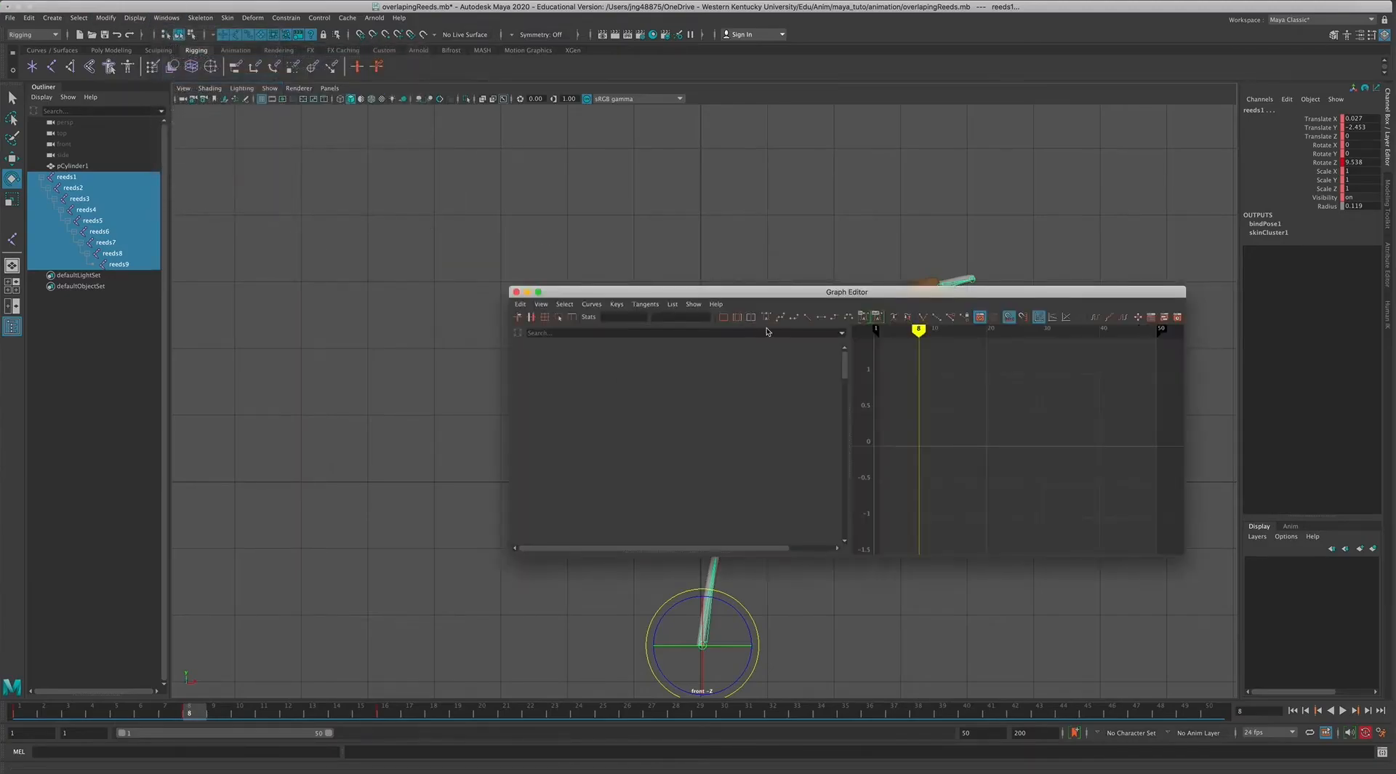
left_click_drag(744, 282, 573, 254)
scroll(777, 424, "down", 5)
middle_click_drag(752, 416, 682, 429, "alt+shift")
right_click_drag(729, 434, 742, 466, "alt+shift")
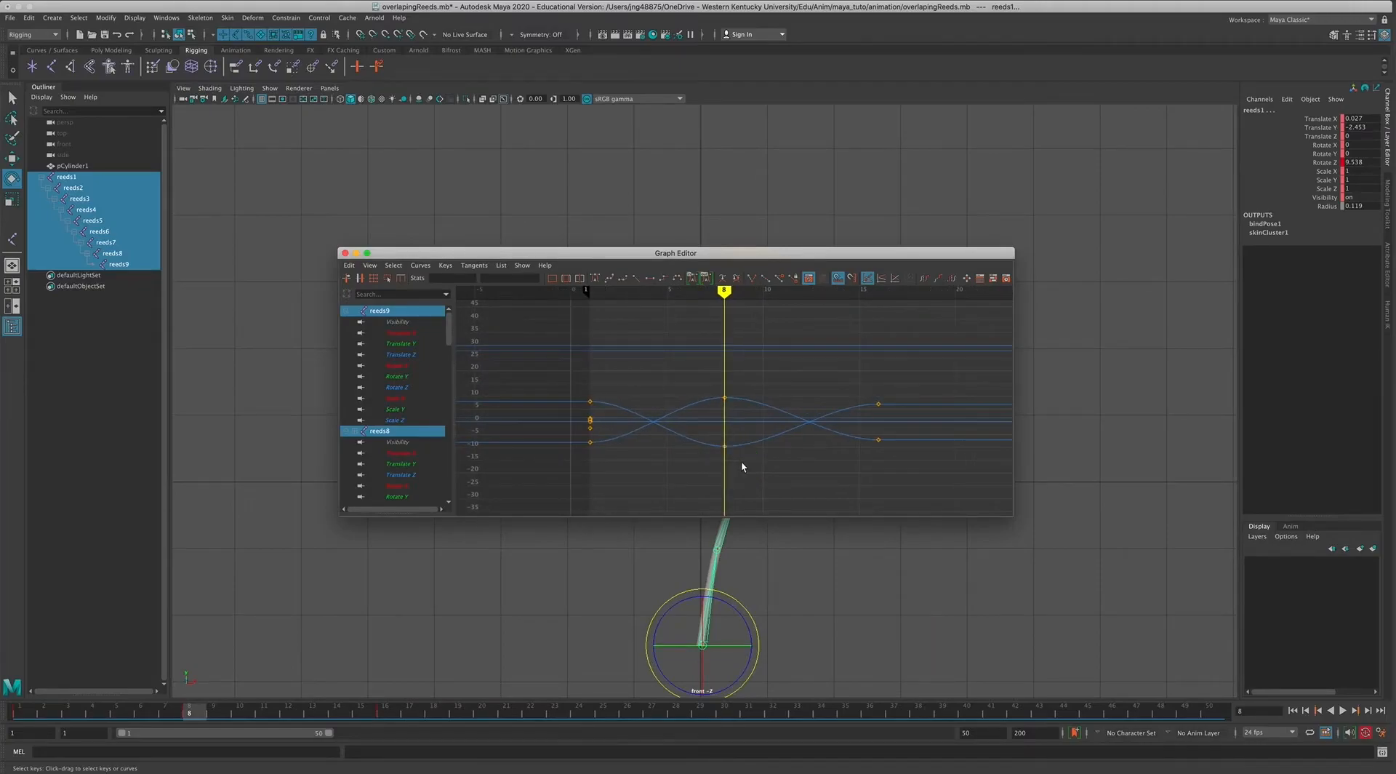
Move and enlarge the Graph Editor window, and look through the channel lists of joints reeds9 to reeds1.
scroll(744, 456, "down", 3)
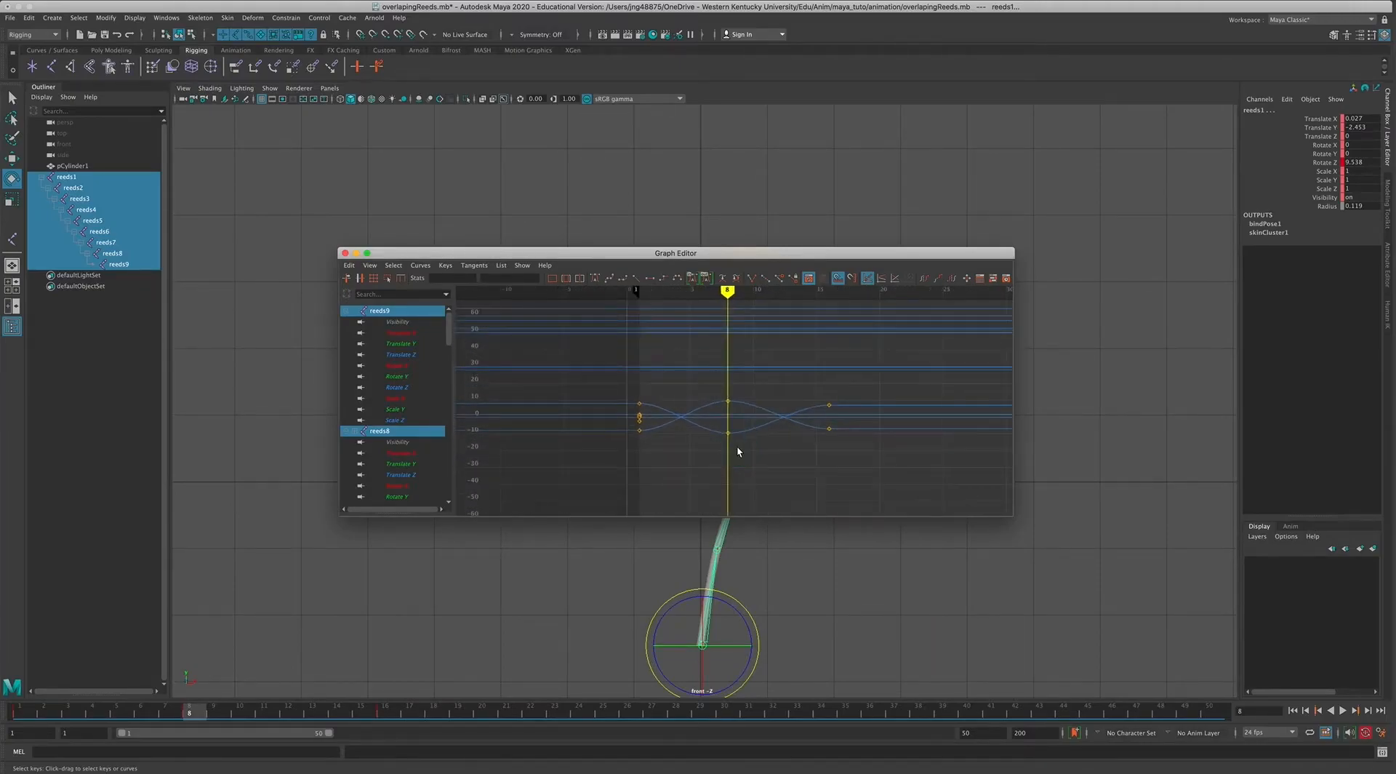
left_click_drag(698, 253, 648, 149)
left_click_drag(961, 412, 964, 464)
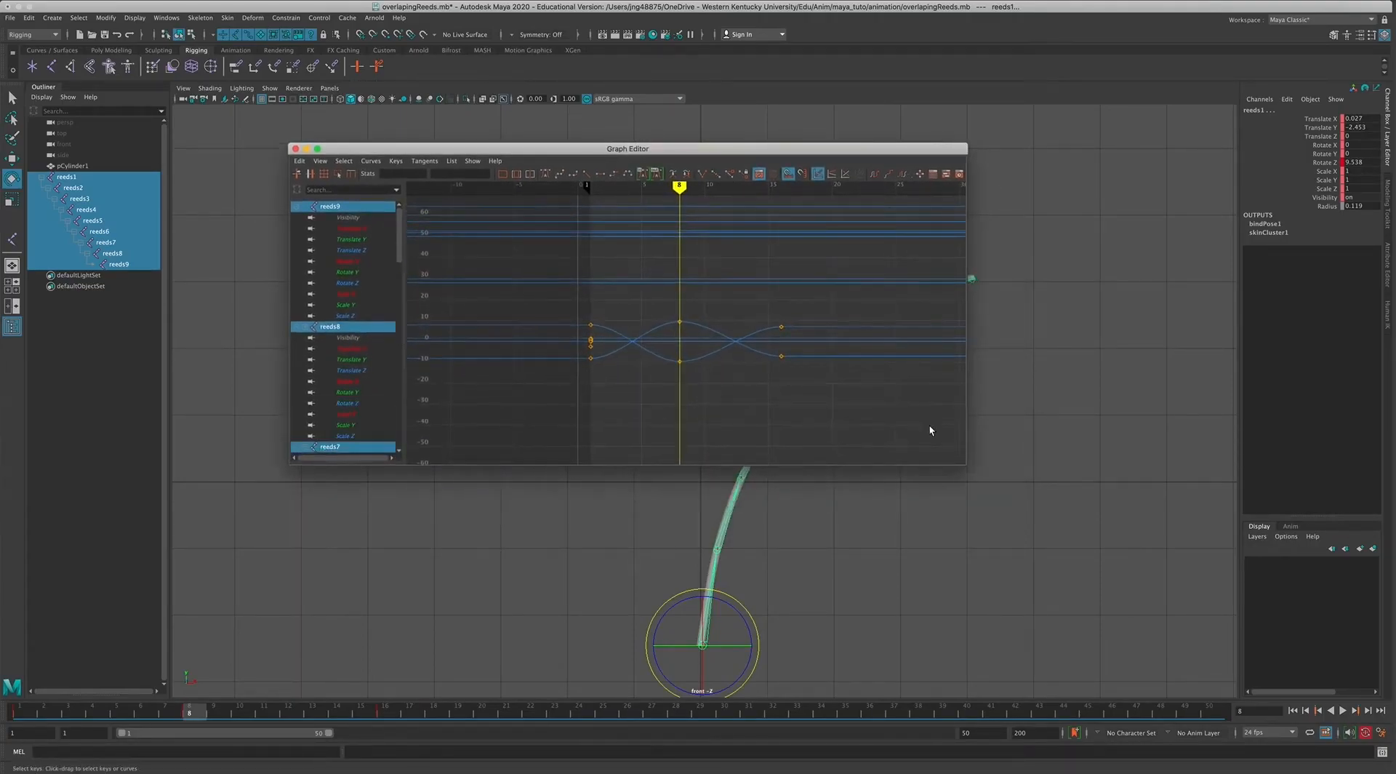
scroll(370, 343, "down", 5)
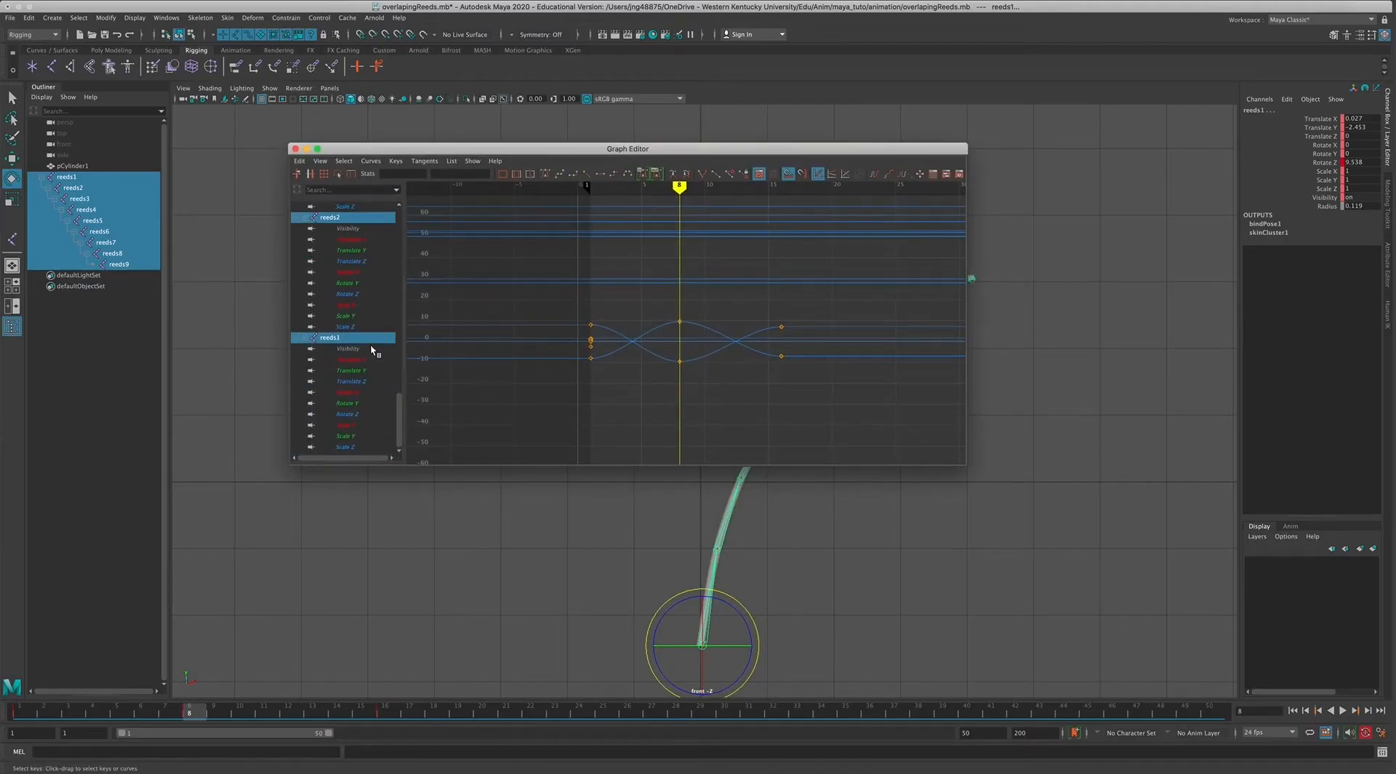
scroll(371, 350, "up", 5)
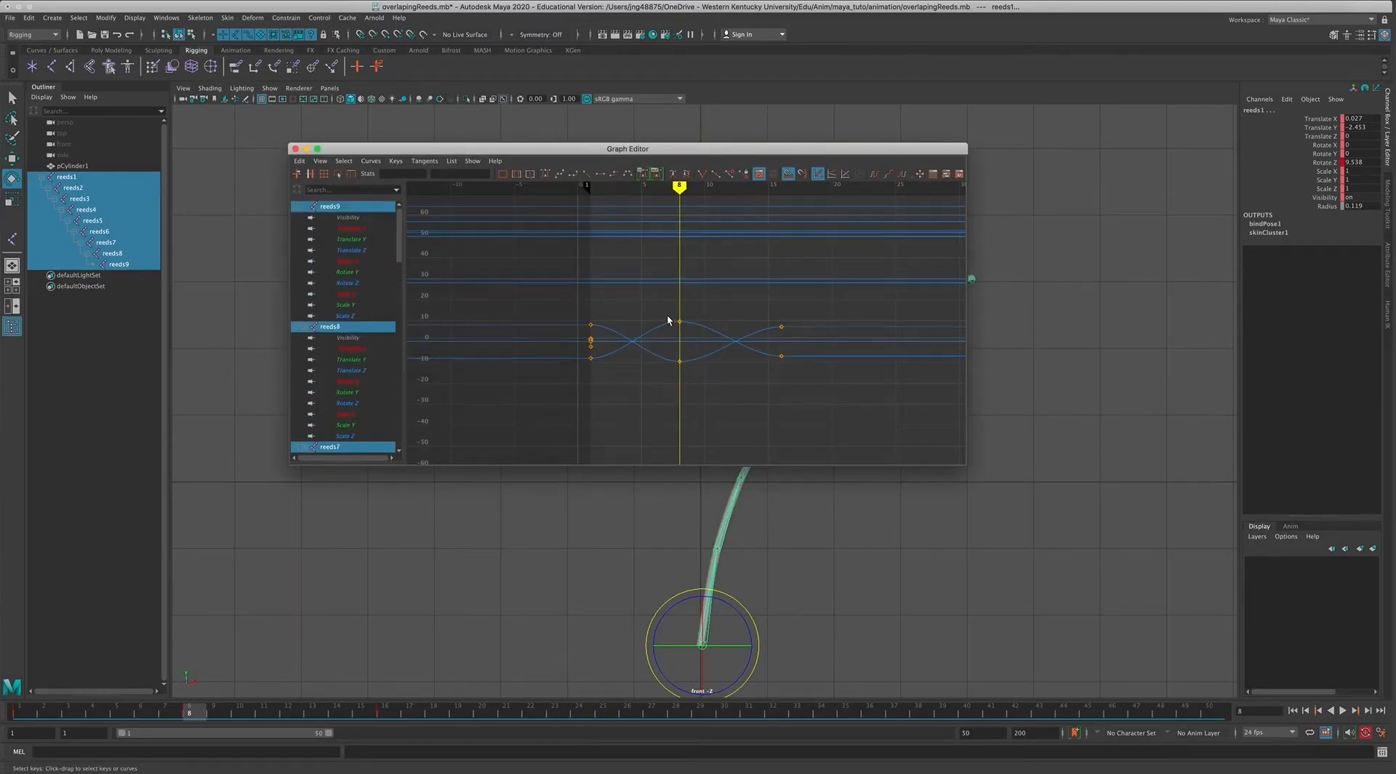
Shift the curve keys at frames 8 and 16 later by 7 frames, move the Graph Editor off the reed, and play back the swing.
left_click_drag(651, 300, 816, 402)
middle_click_drag(679, 321, 767, 319)
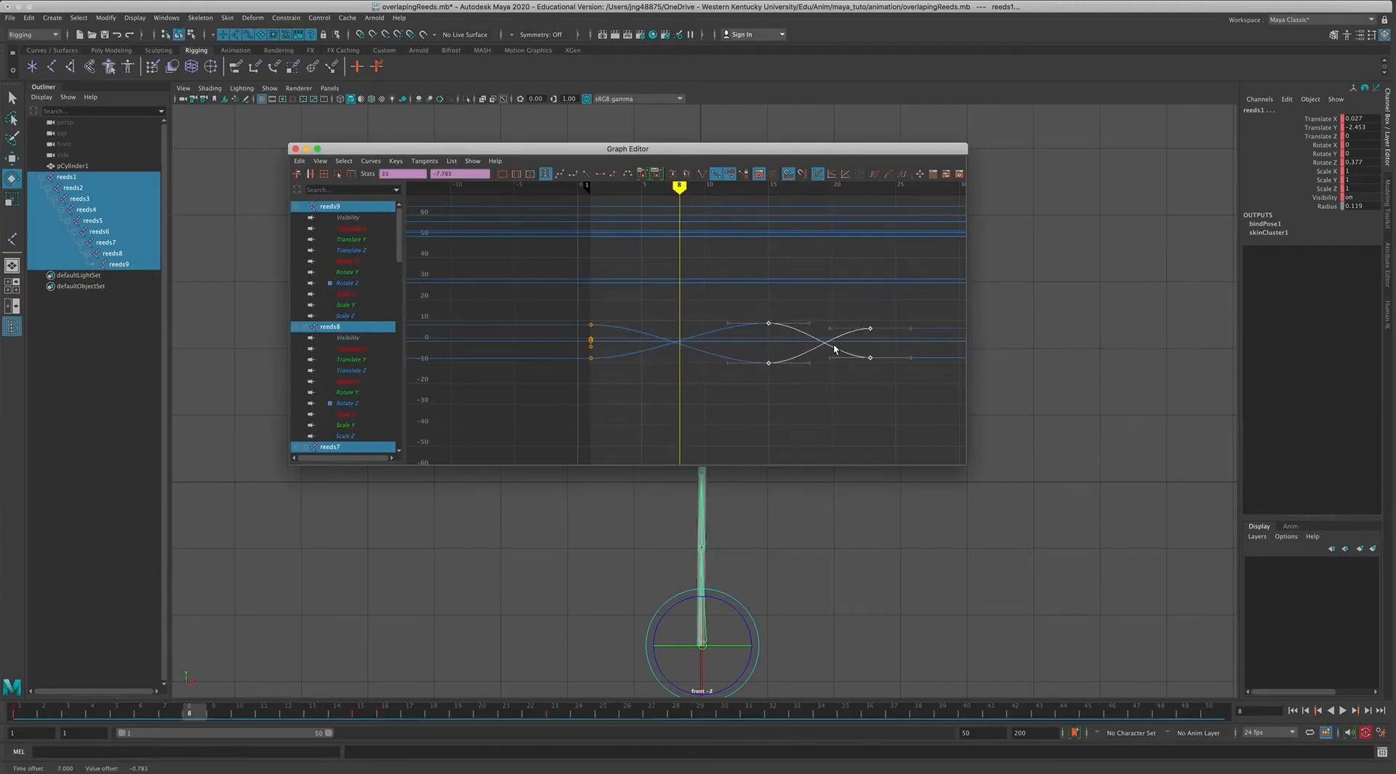
left_click_drag(965, 464, 915, 393)
left_click_drag(597, 150, 1066, 202)
left_click(1343, 711)
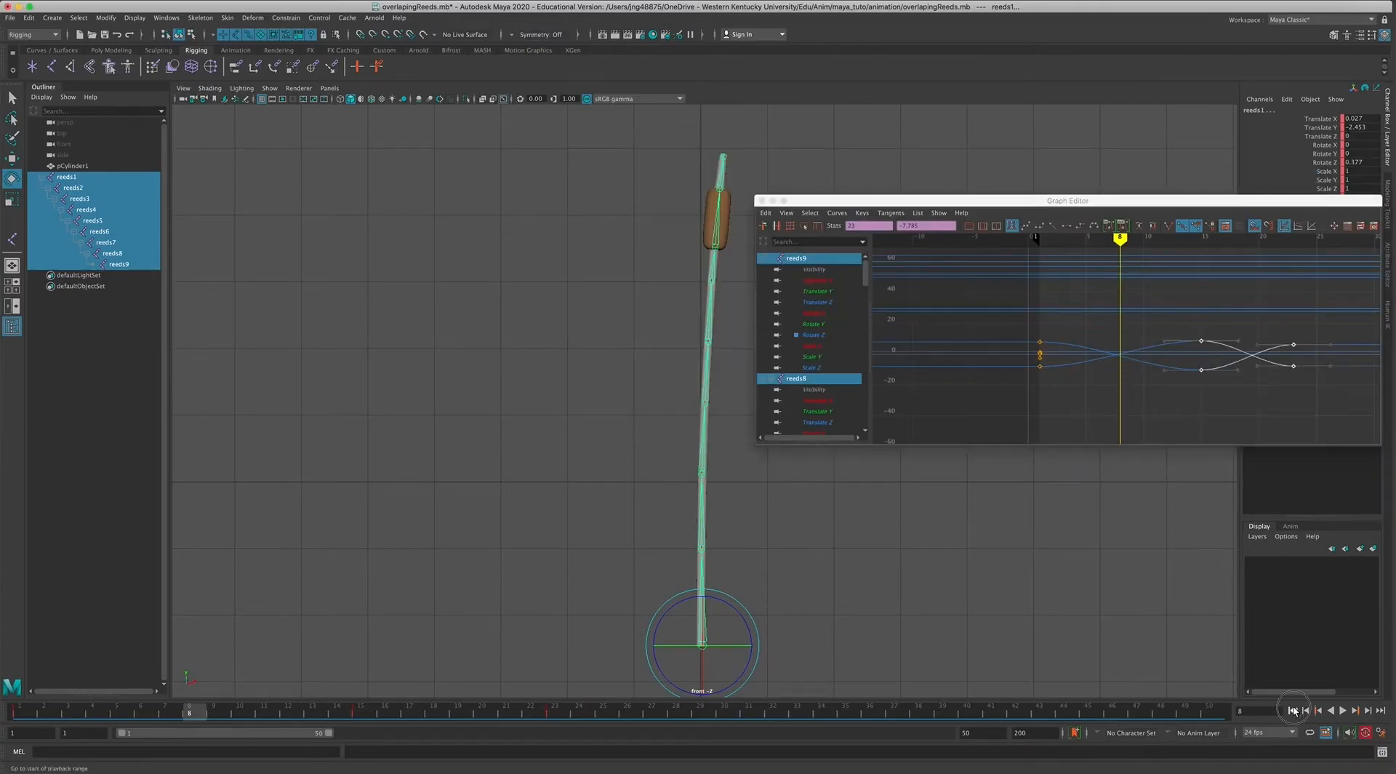
left_click(1344, 712)
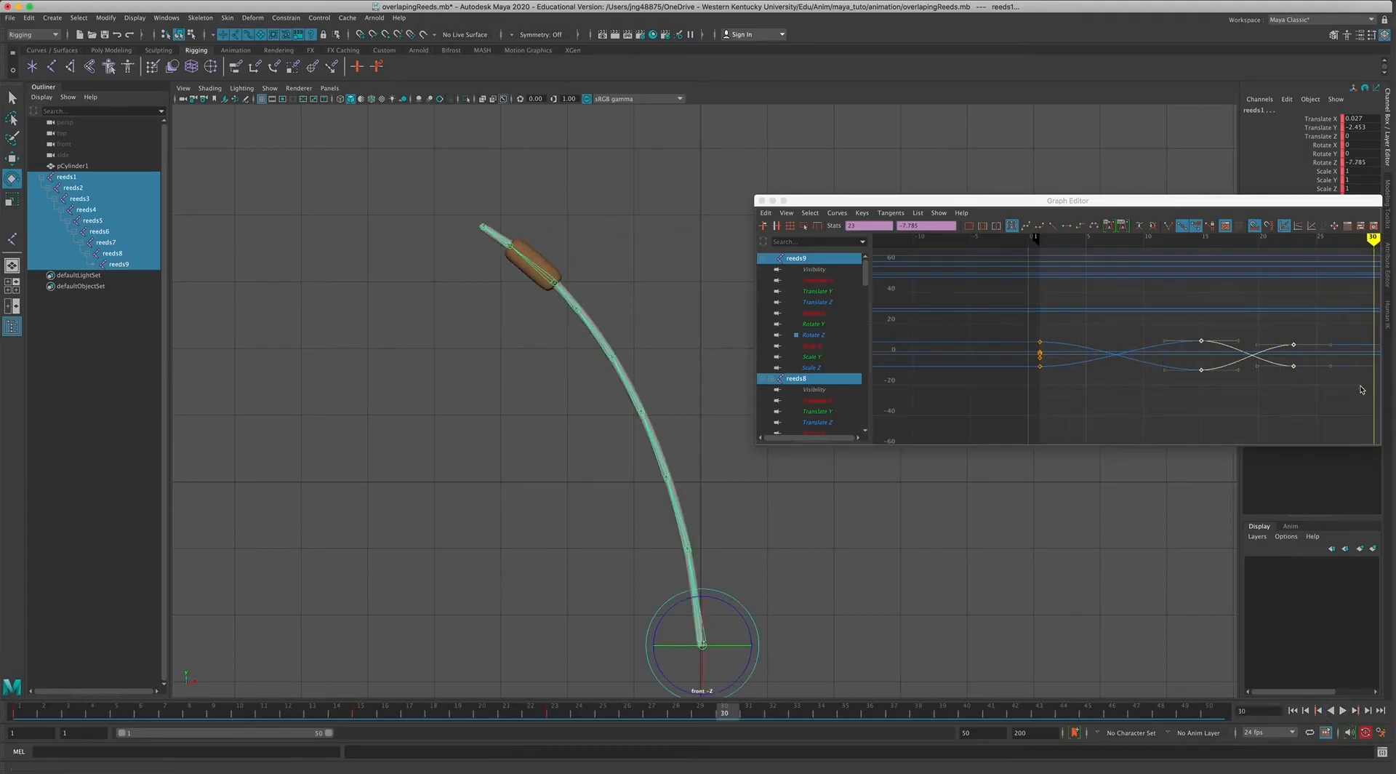
Move the last pair of rotation keys to frame 28 and play back the swing.
left_click(1312, 355)
middle_click_drag(1301, 350, 1352, 342)
left_click(1342, 711)
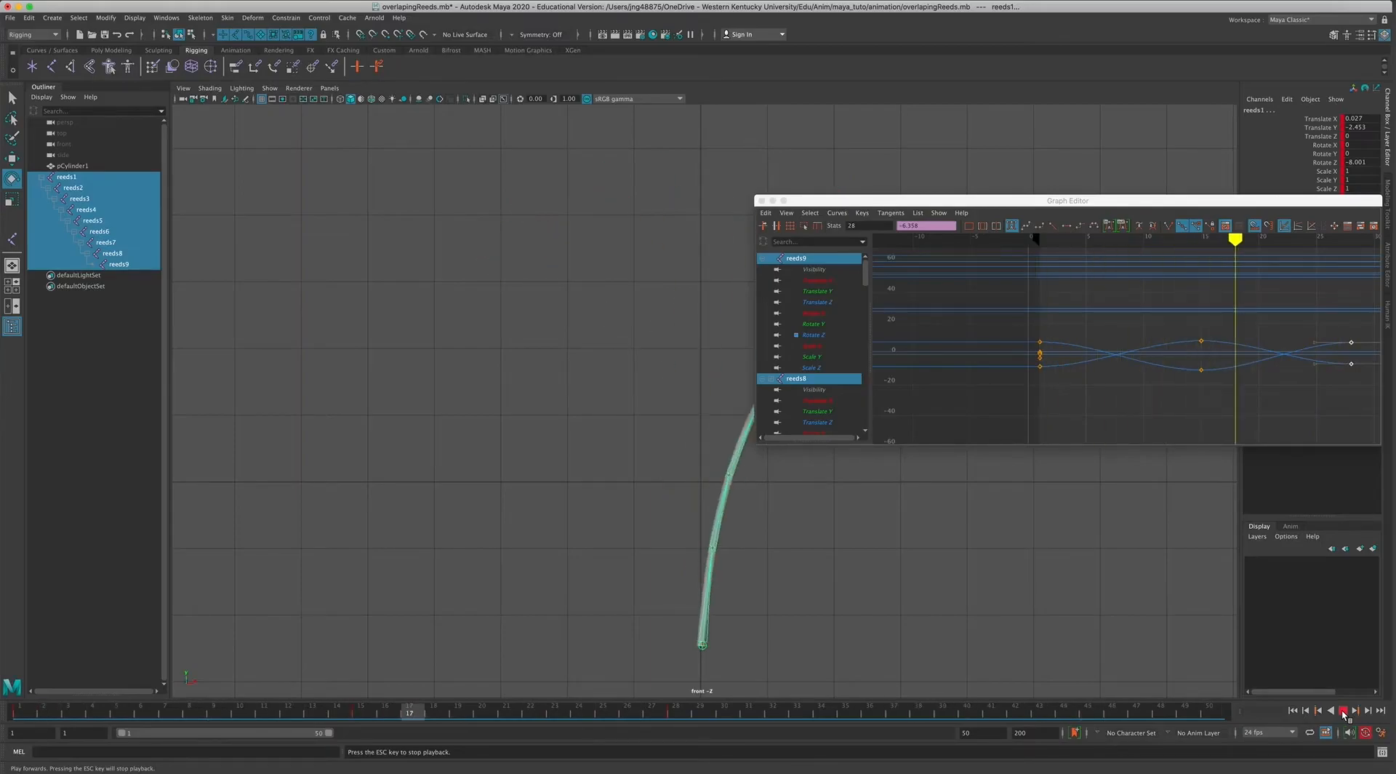
Reposition and enlarge the Graph Editor, and set the joint curves' Pre Infinity to Cycle.
left_click_drag(814, 204, 328, 192)
left_click(347, 200)
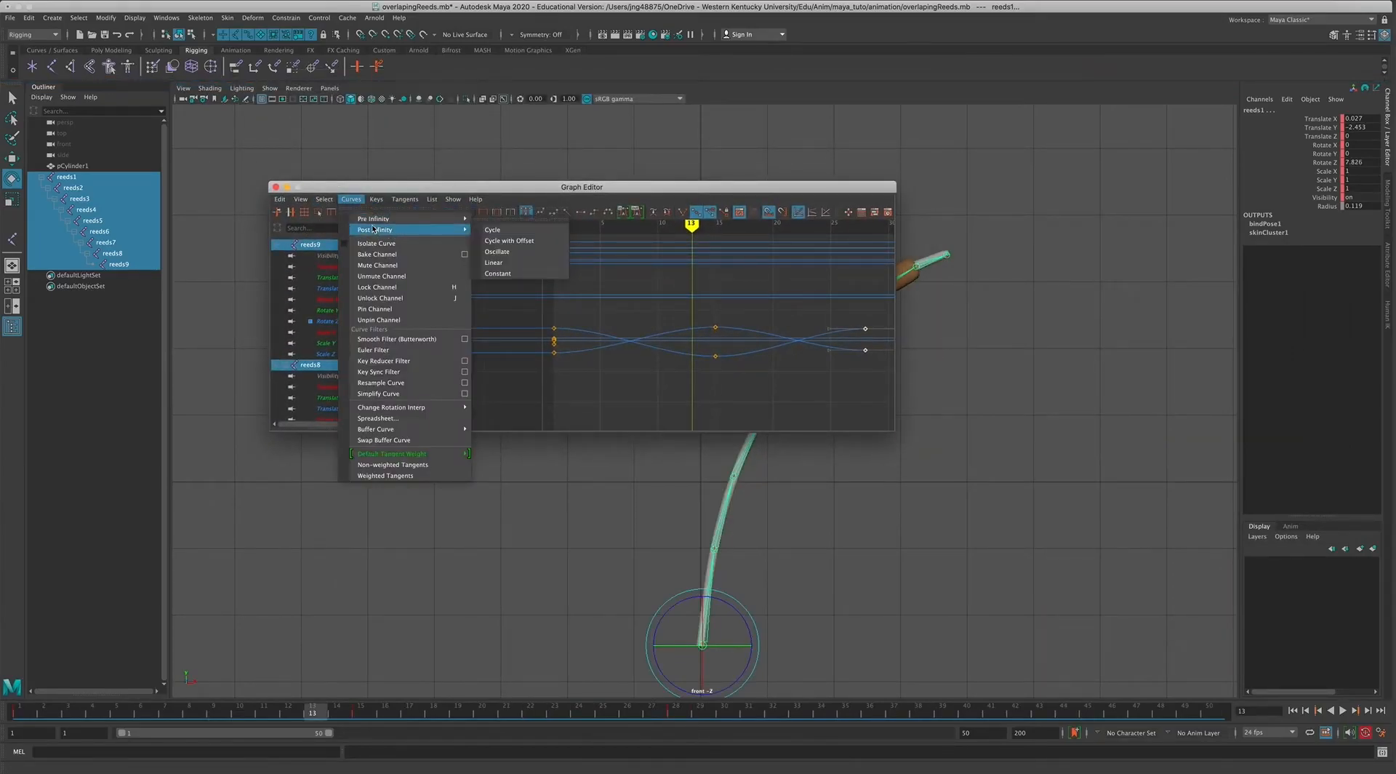
mouse_move(373, 223)
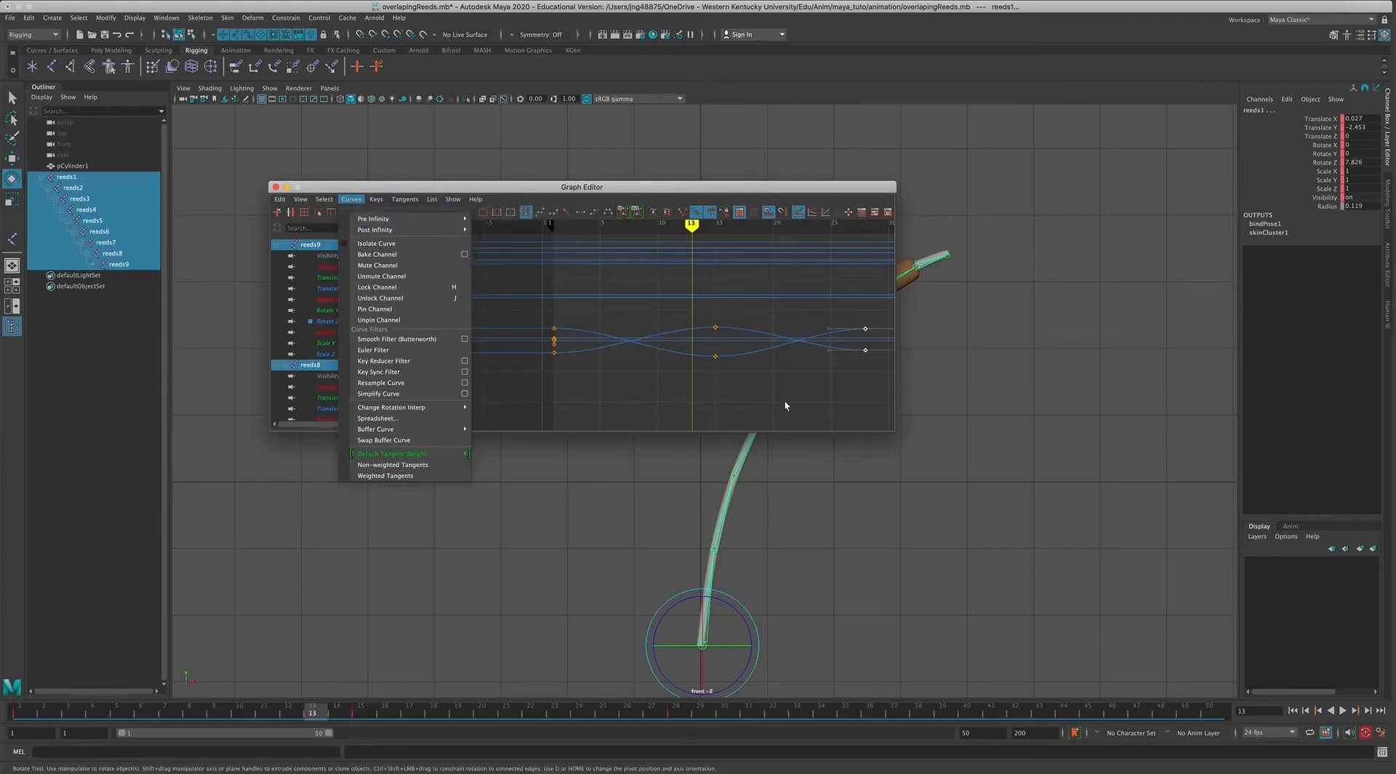
left_click(798, 420)
left_click_drag(894, 429, 907, 554)
right_click_drag(600, 404, 562, 397, "alt")
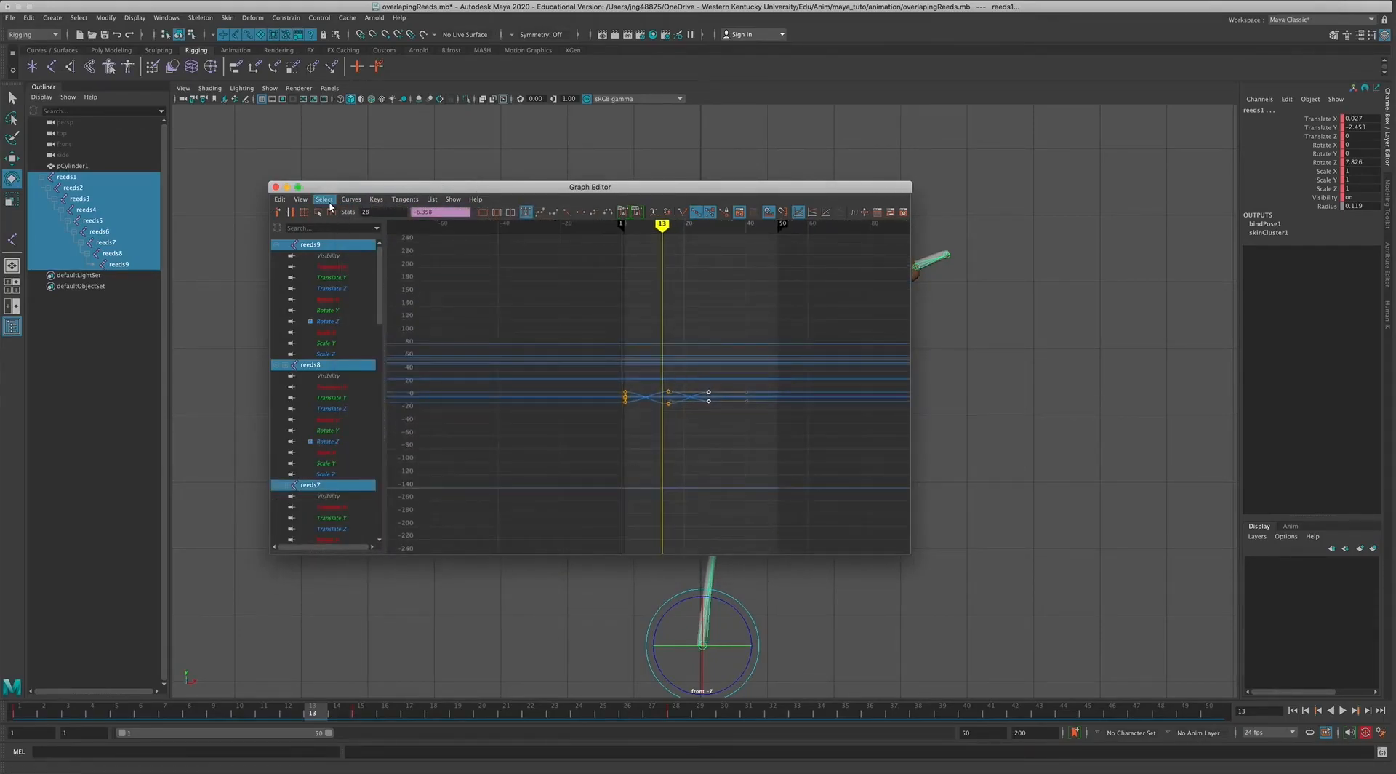
left_click(352, 200)
mouse_move(407, 219)
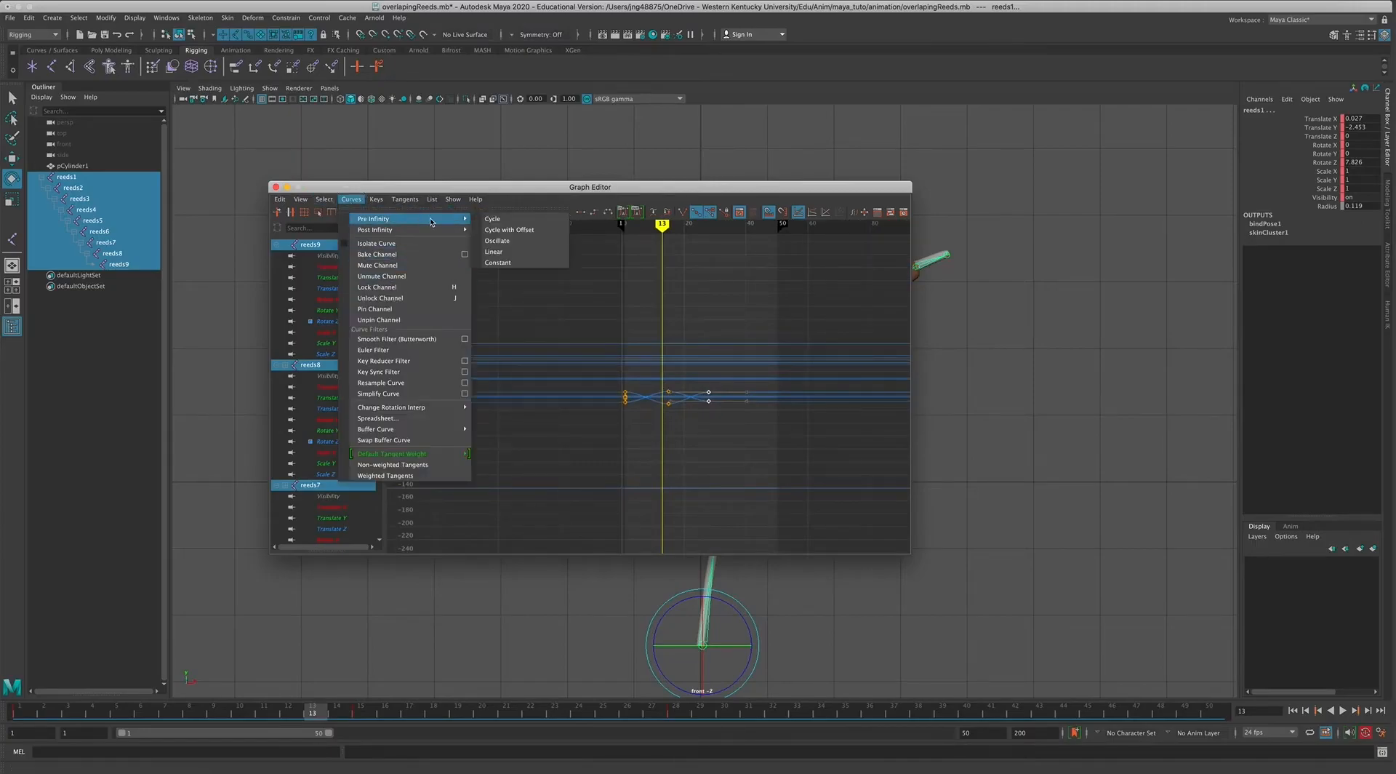
left_click(512, 221)
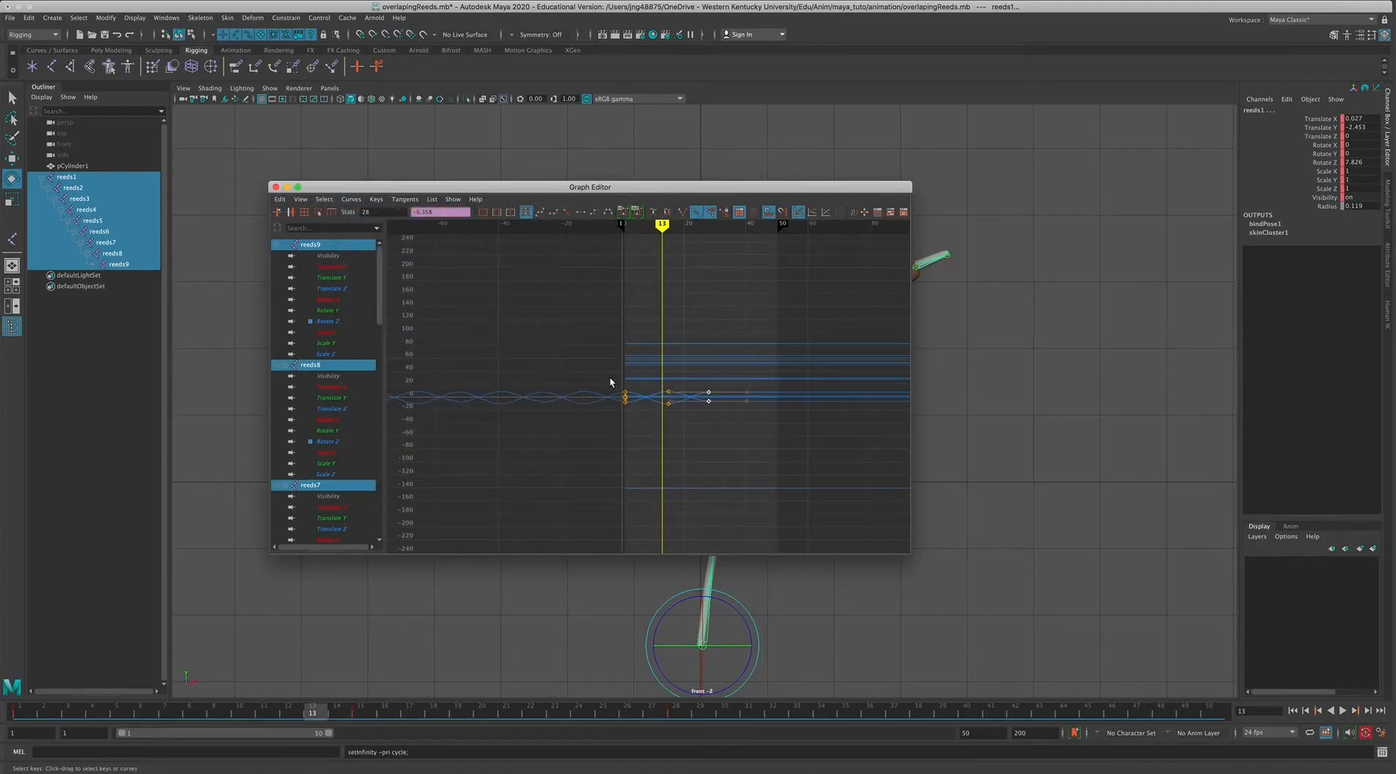
Set the joint curves' Post Infinity to Cycle and examine the repeating curves on both sides of the keys.
scroll(623, 394, "up", 2)
scroll(495, 289, "down", 2)
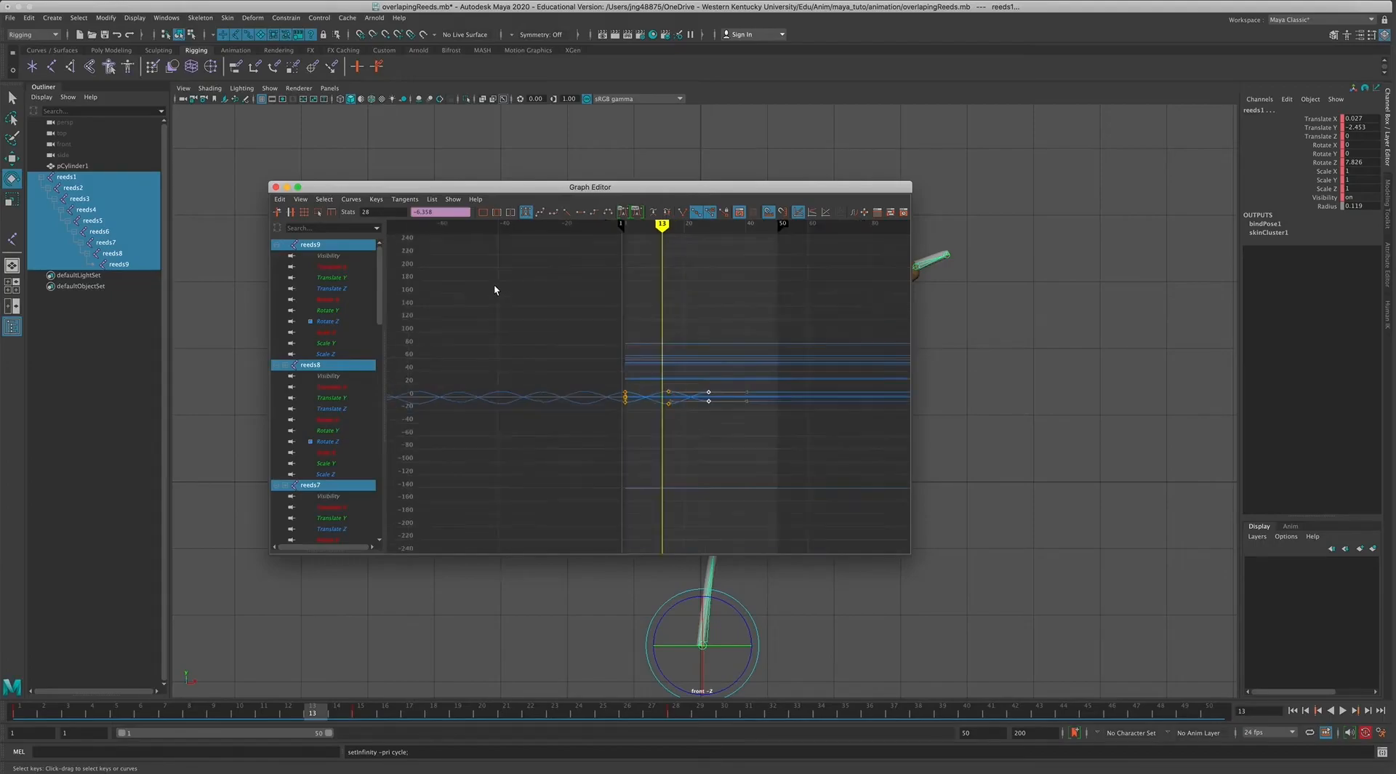
left_click(352, 198)
mouse_move(407, 229)
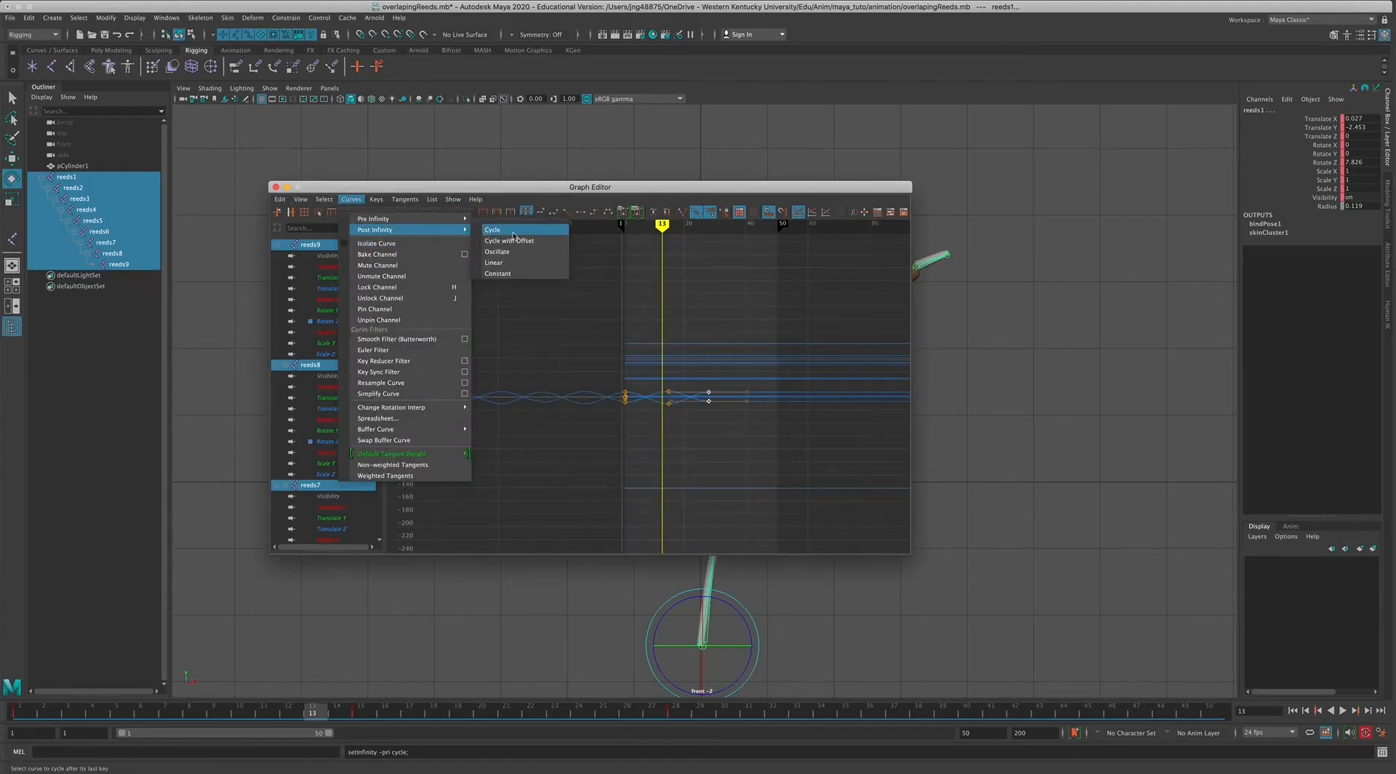
left_click(513, 231)
scroll(670, 432, "down", 5)
right_click_drag(670, 432, 692, 366, "alt+shift")
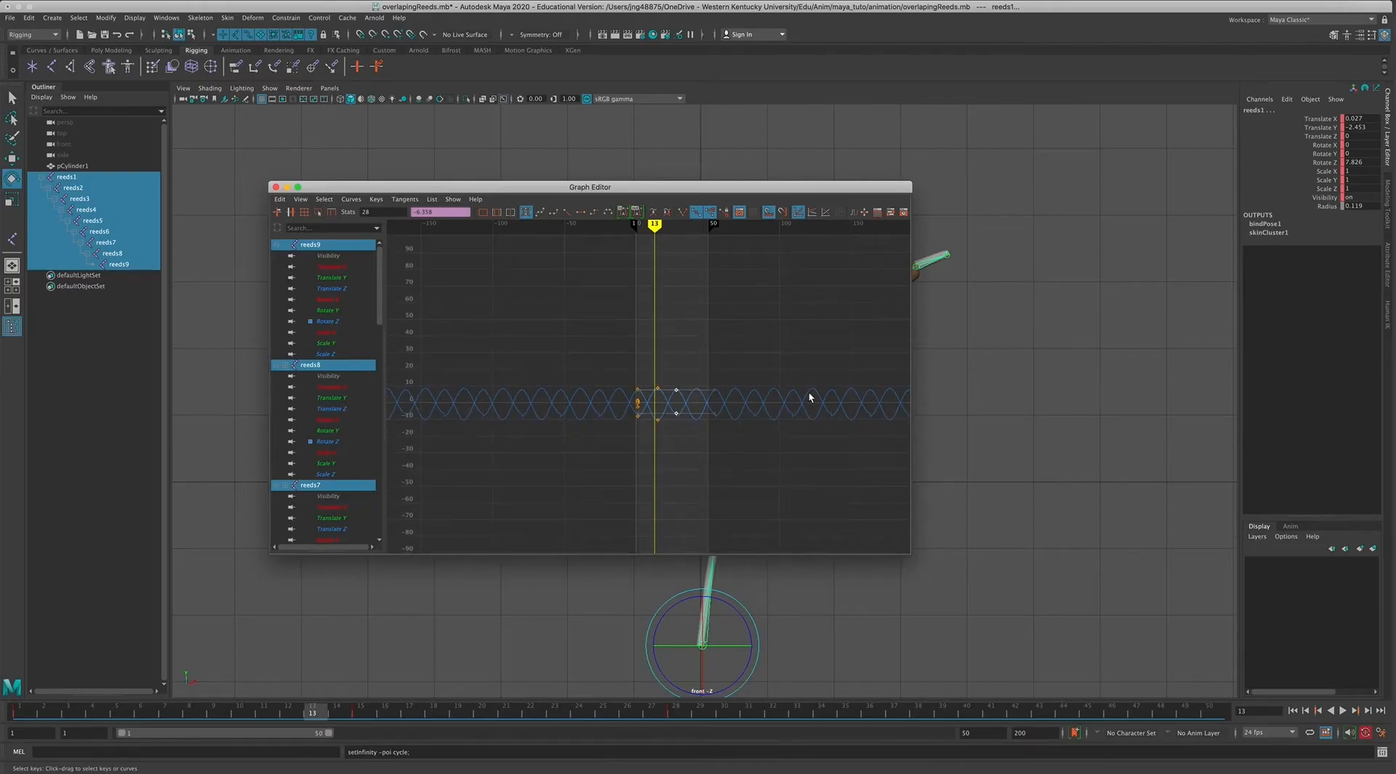
Move the Graph Editor off the reed and play back the cycling swing.
left_click_drag(329, 187, 1120, 313)
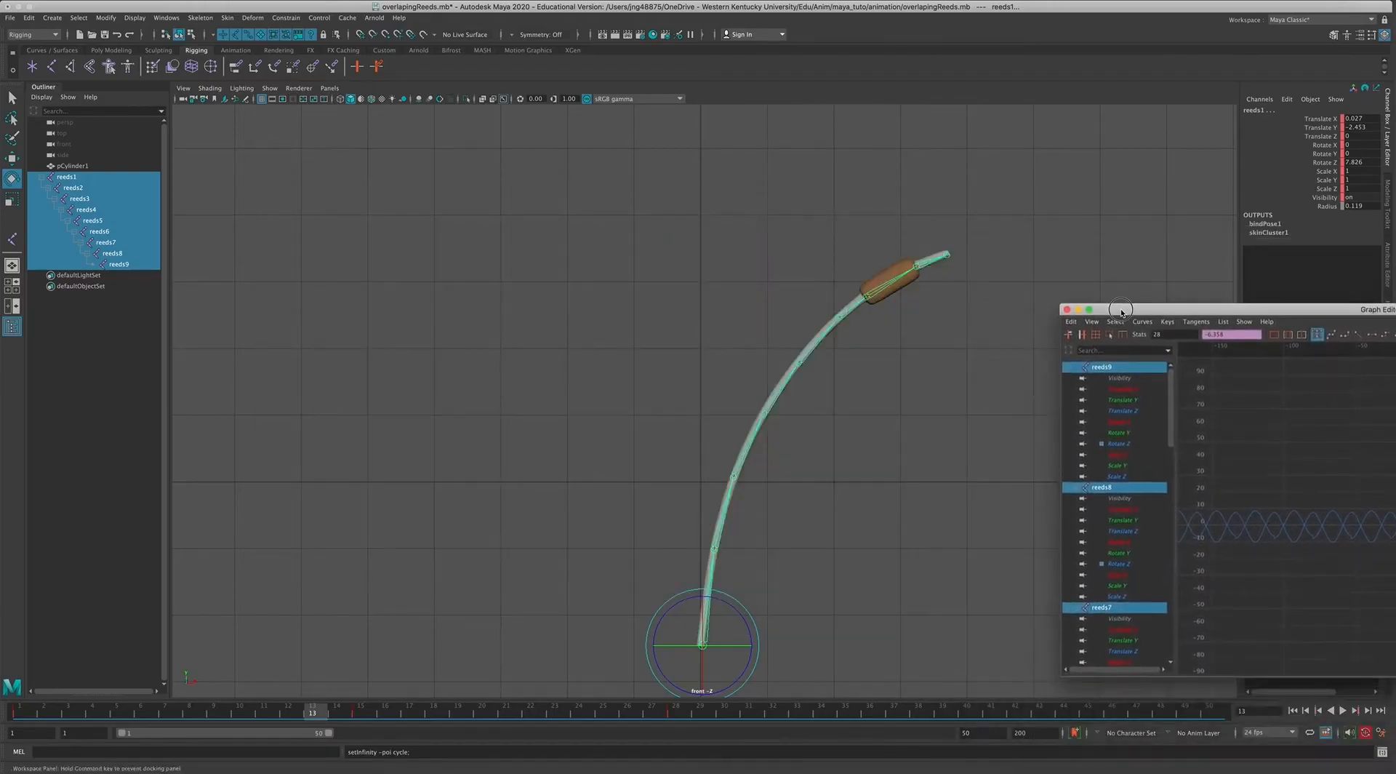
left_click(1343, 711)
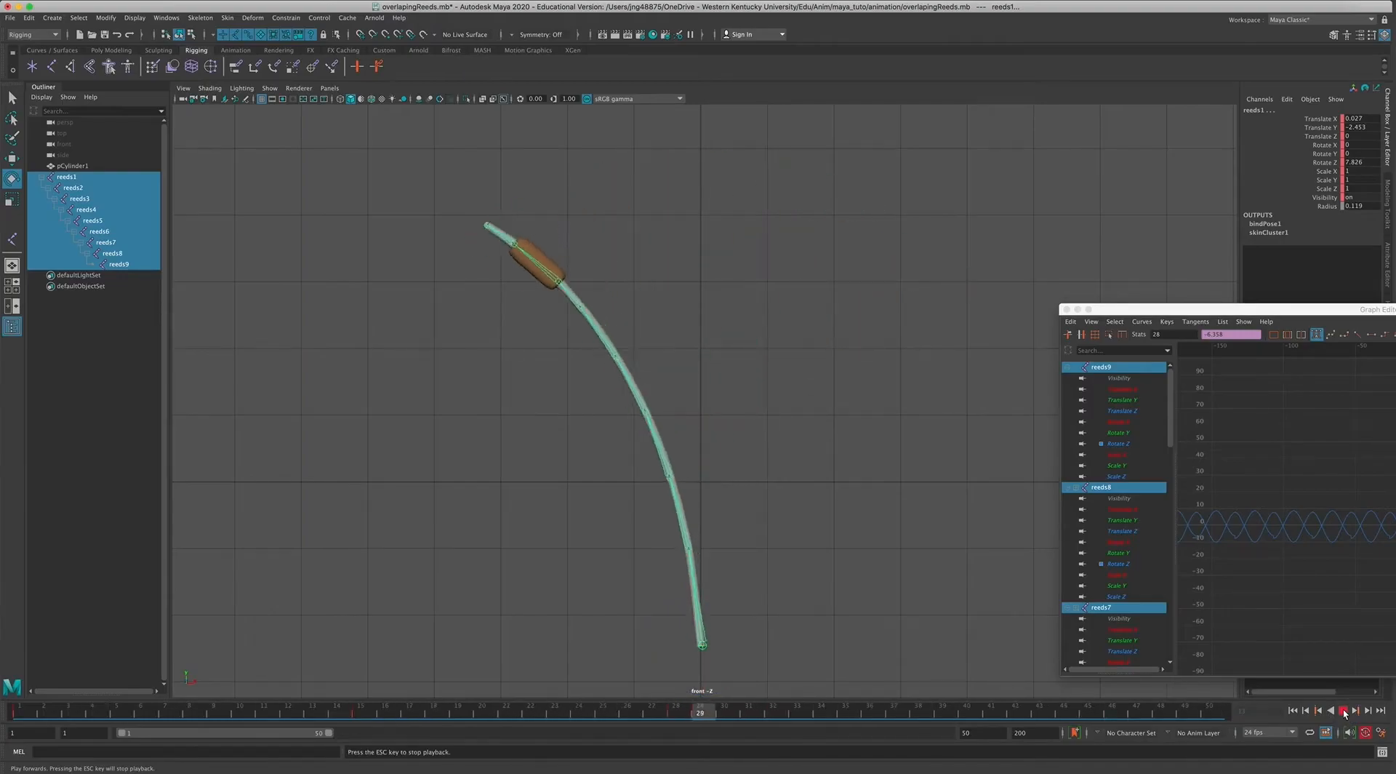
left_click(1343, 710)
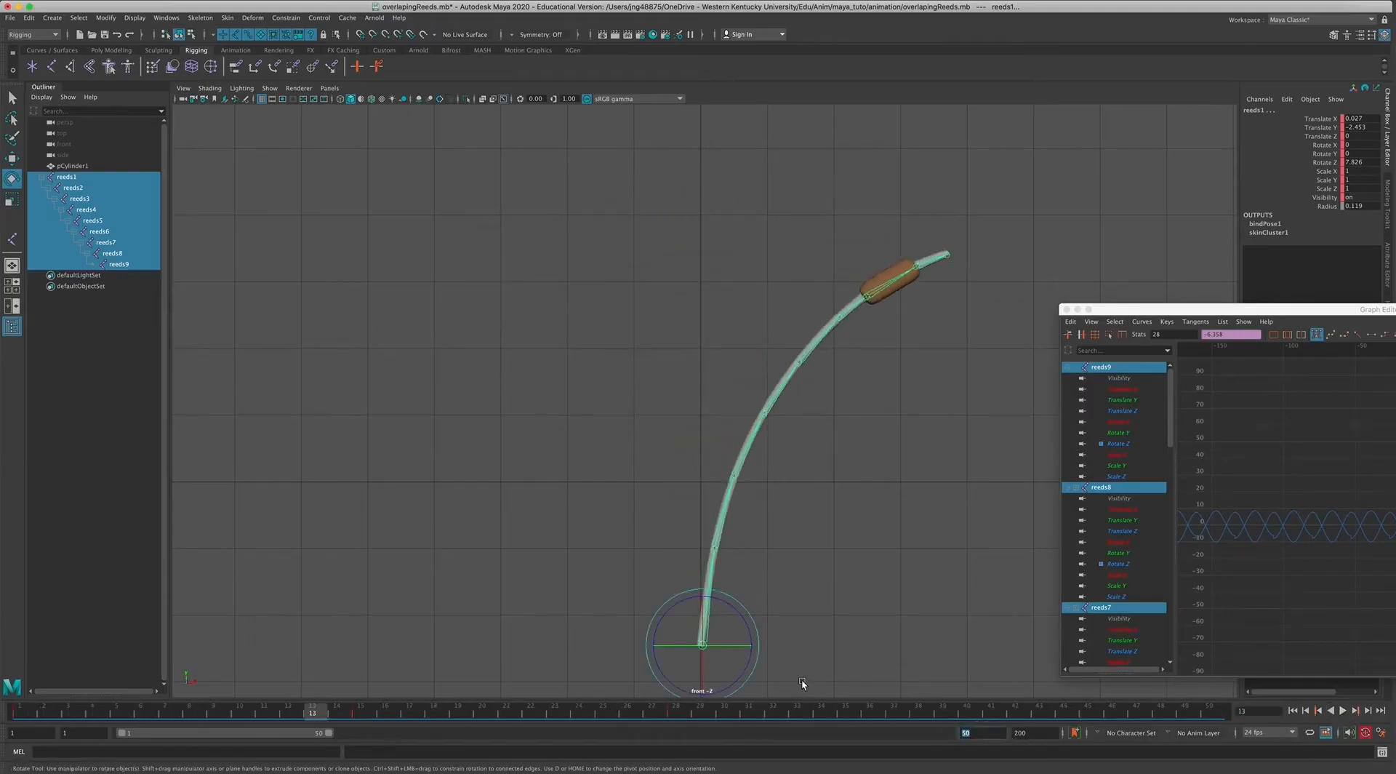
Extend the playback range end to frame 200, play back the swing with the Graph Editor closed, and return to frame 1.
type("200")
key("Return")
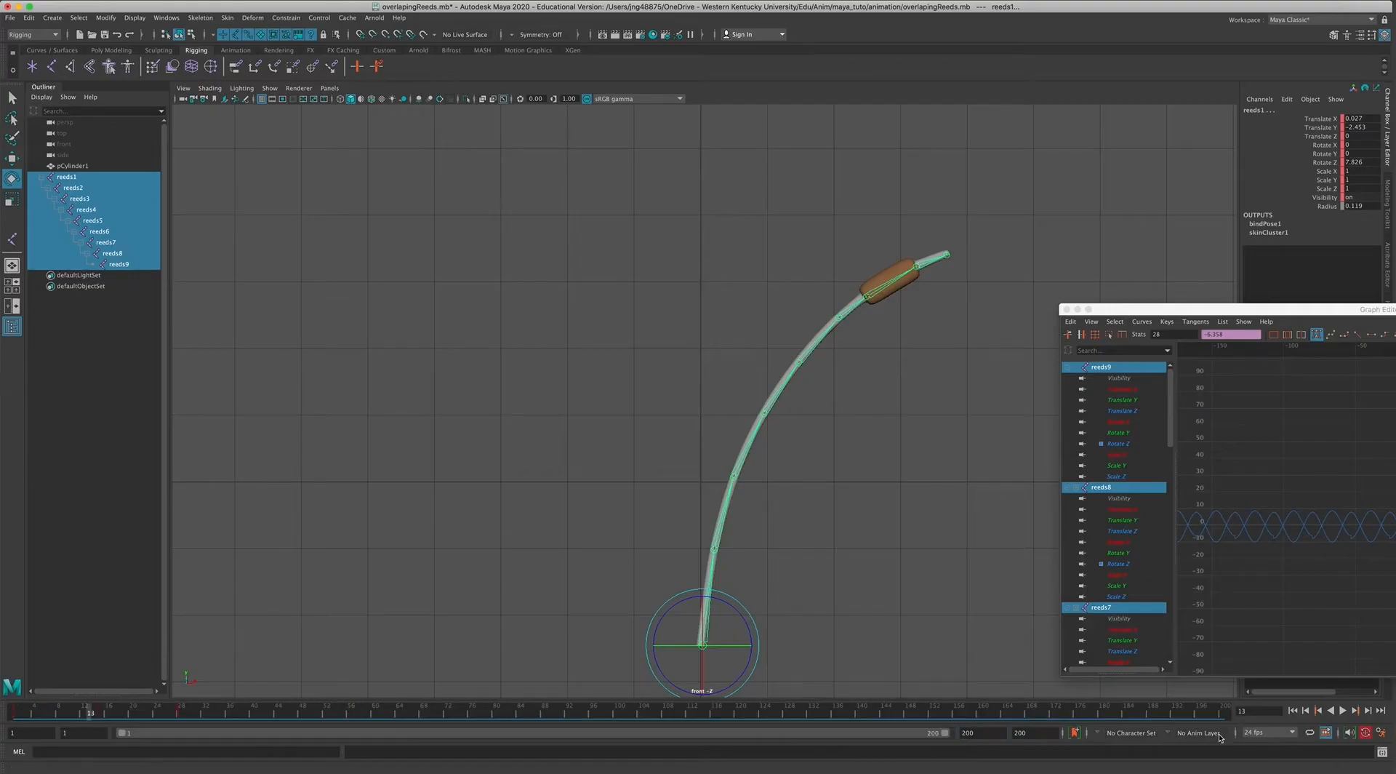
left_click(1343, 711)
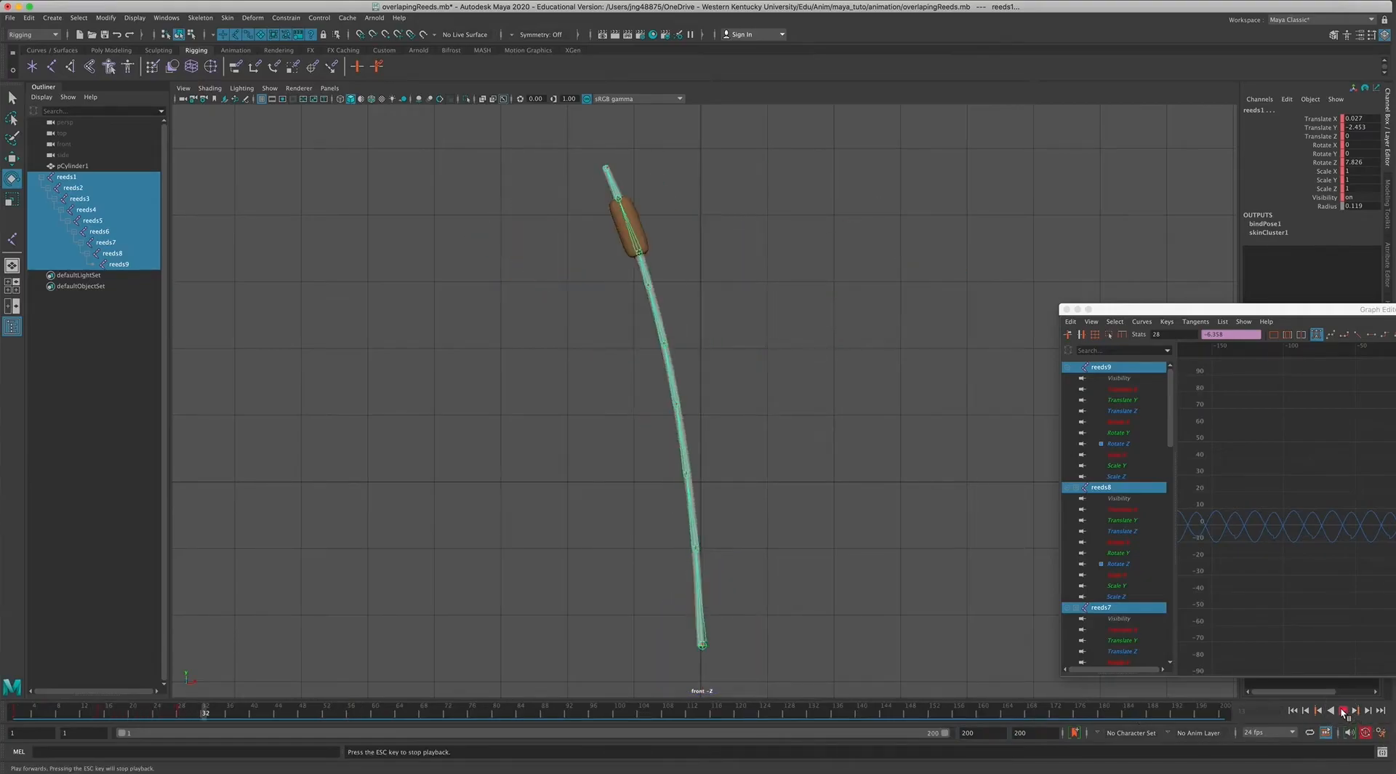
left_click(954, 288)
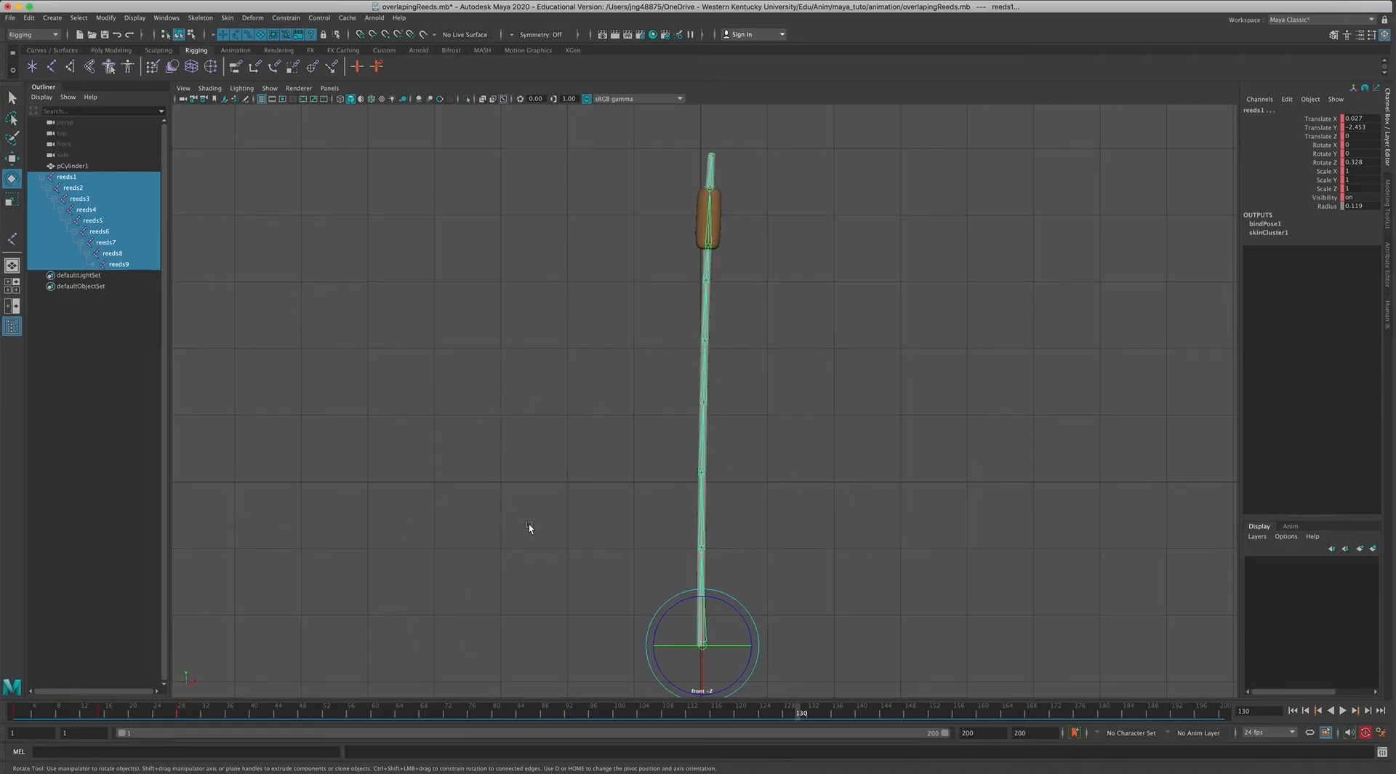
left_click_drag(1181, 714, 1004, 692)
left_click(1310, 713)
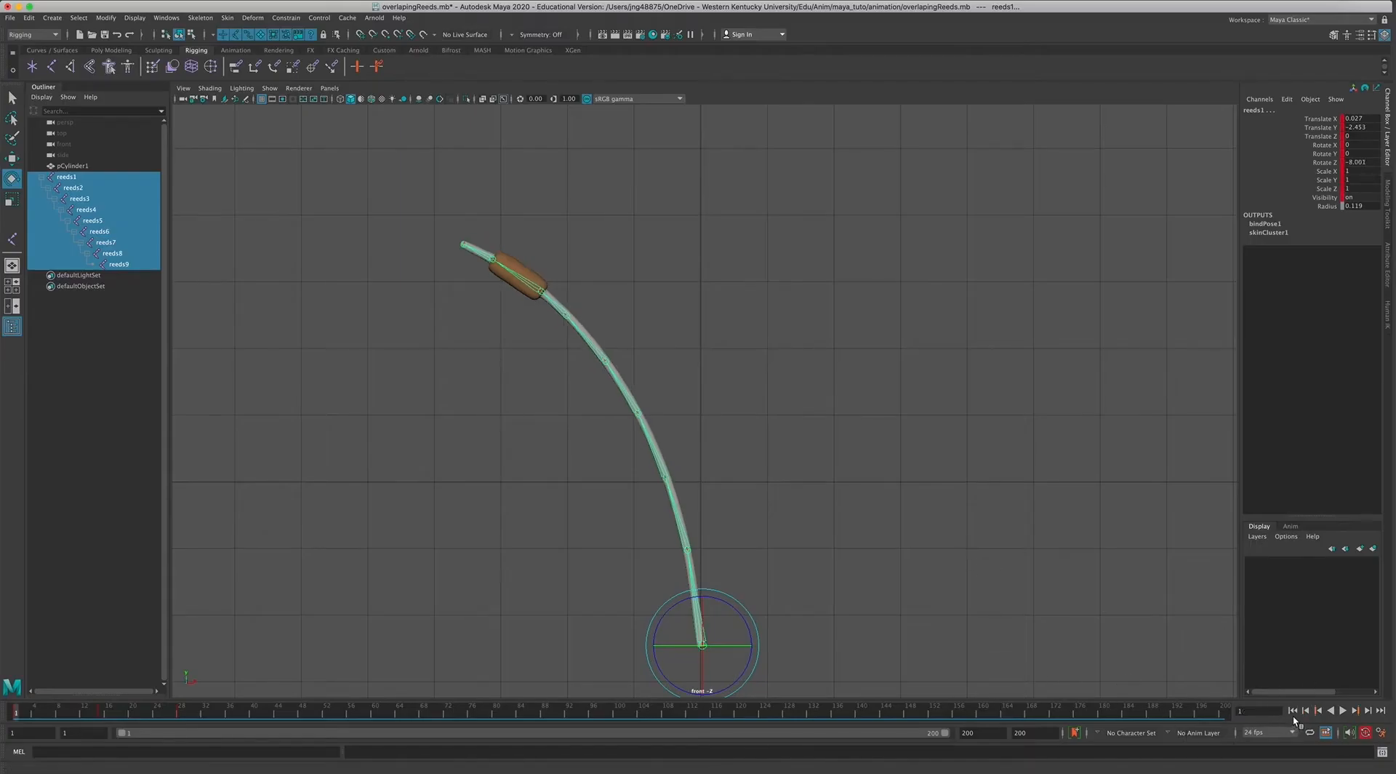
Collapse the reeds1 joint hierarchy and switch to the four-view layout.
left_click(41, 177)
left_click(233, 207)
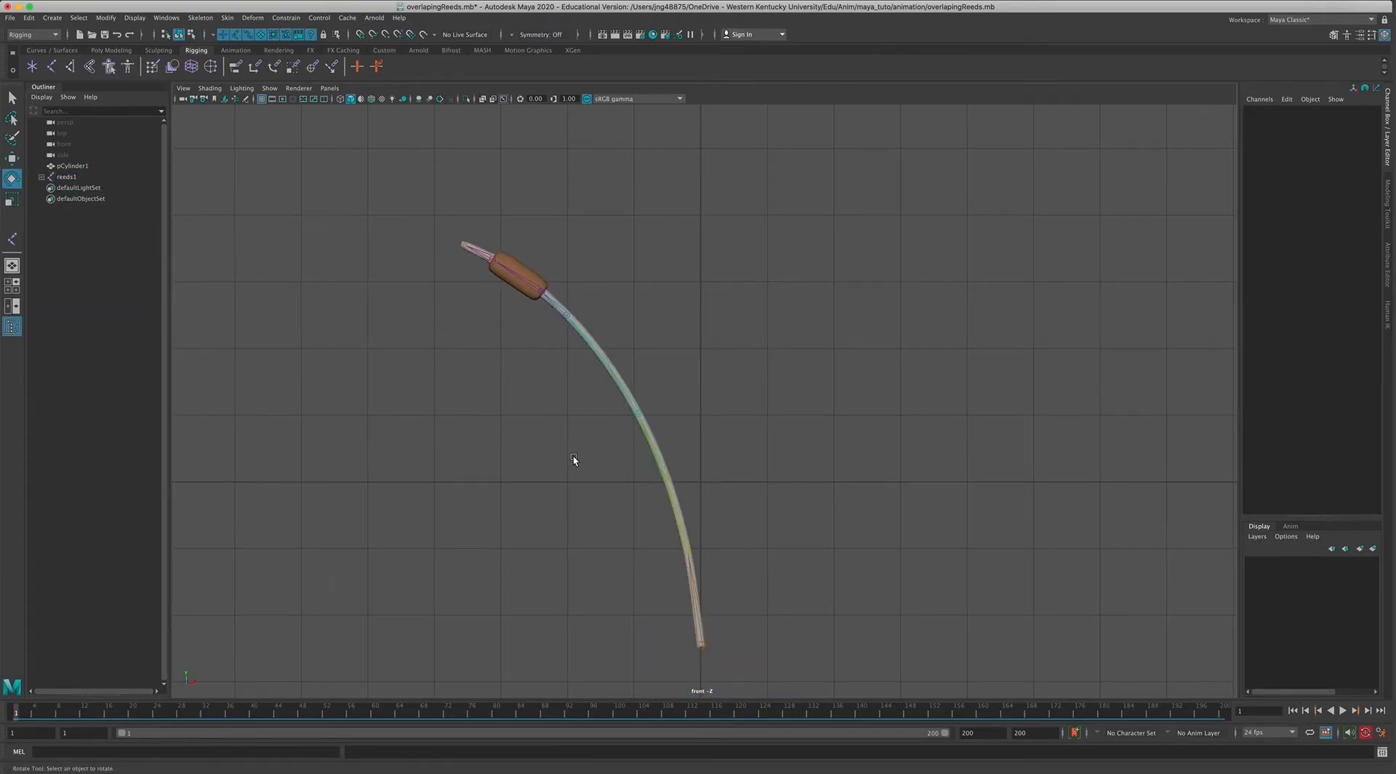
key("space")
left_click_drag(1025, 249, 957, 229, "alt")
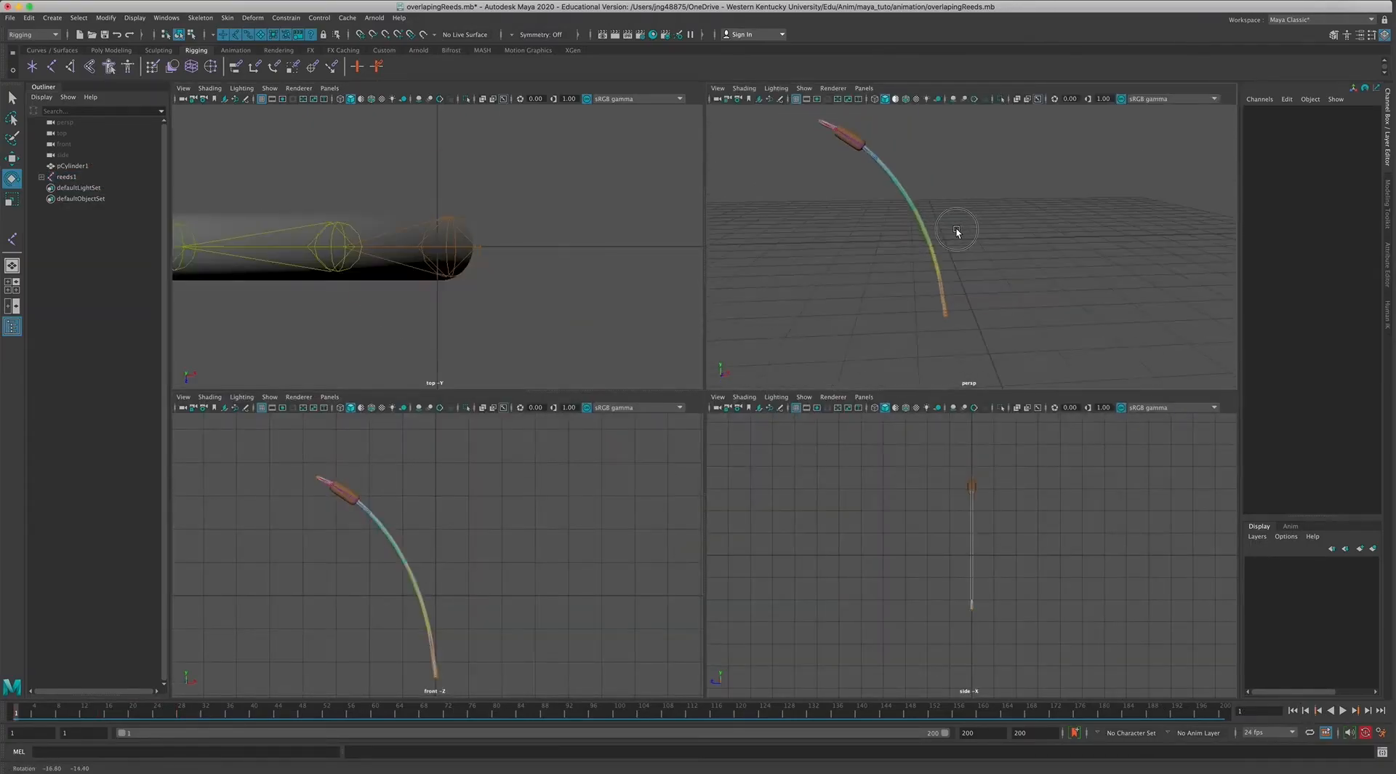
Duplicate pCylinder1 and reeds1 together with Duplicate Special, with Duplicate input graph enabled.
left_click(72, 165)
left_click(69, 176, "ctrl")
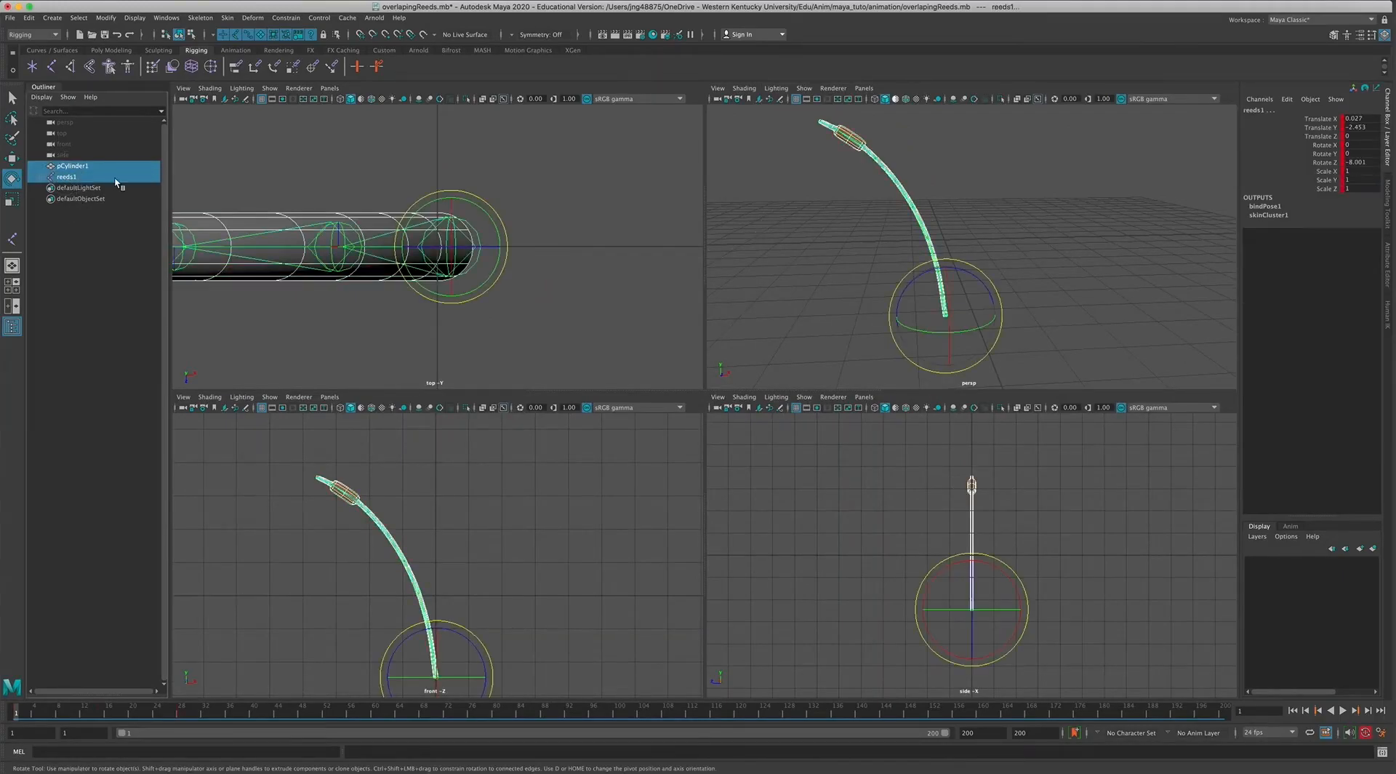
left_click(29, 18)
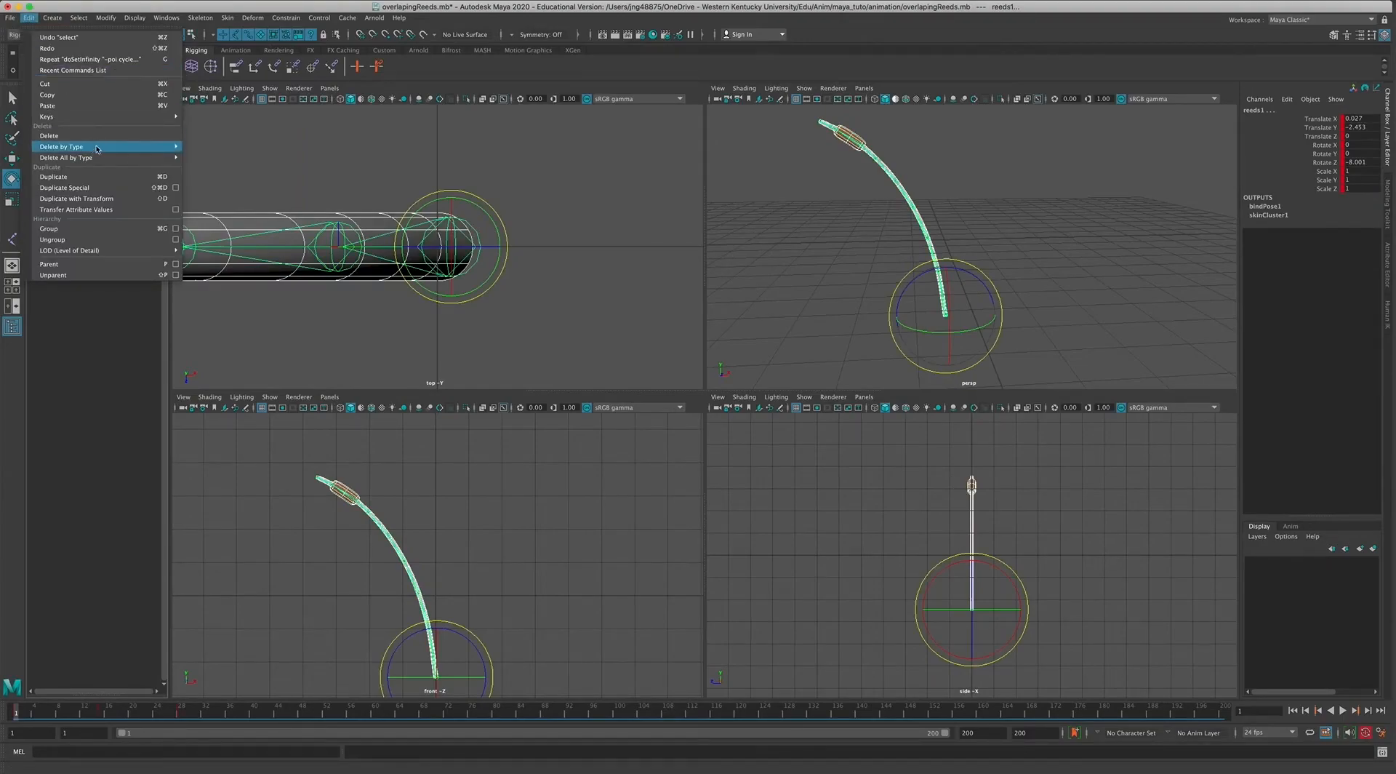
left_click(175, 187)
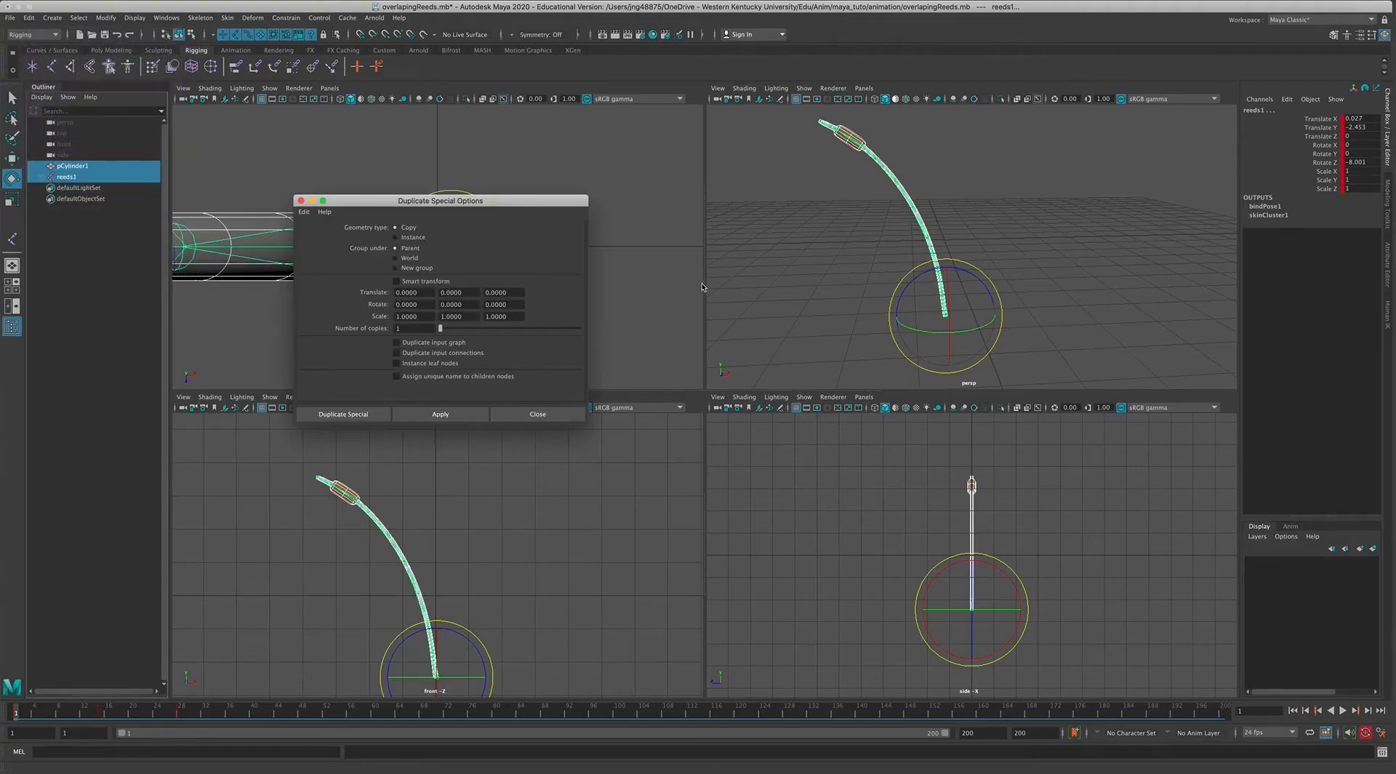
left_click_drag(378, 205, 630, 181)
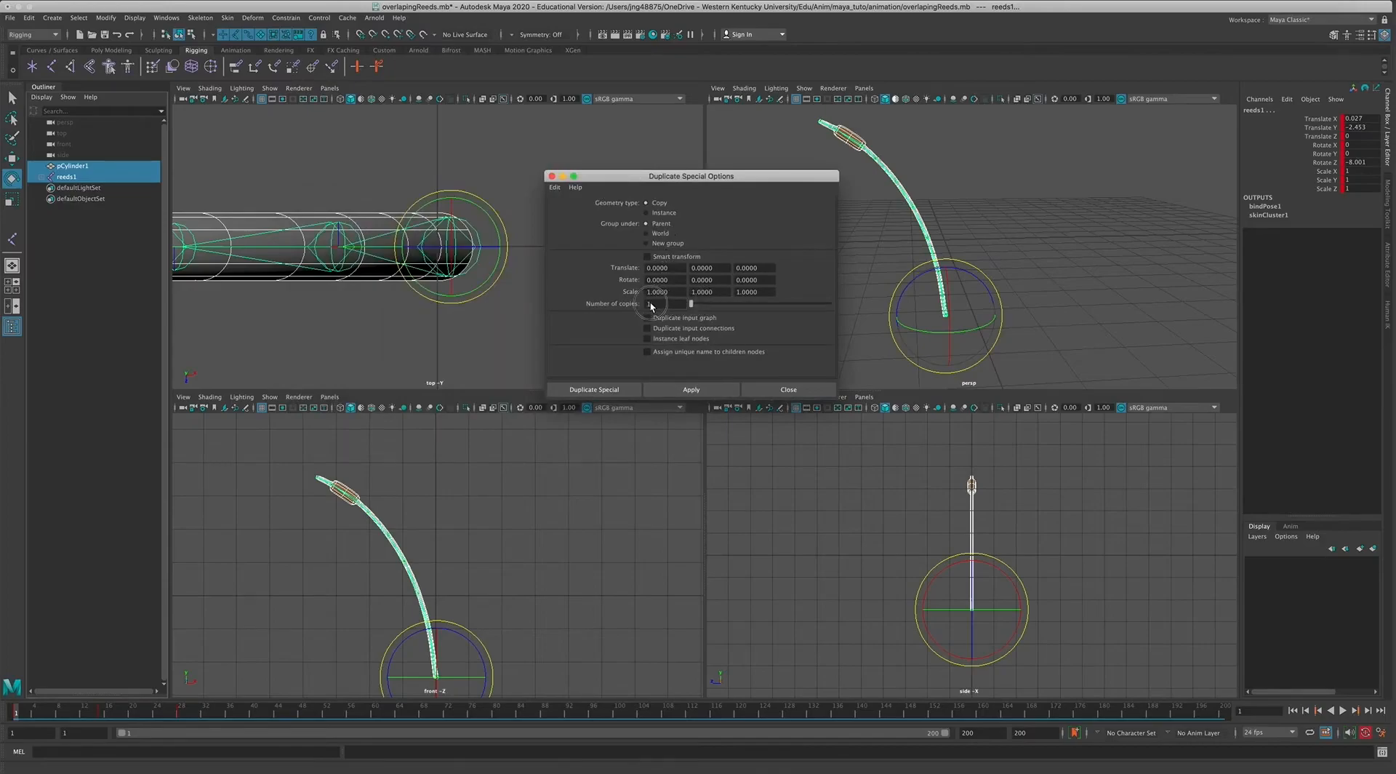
left_click(680, 319)
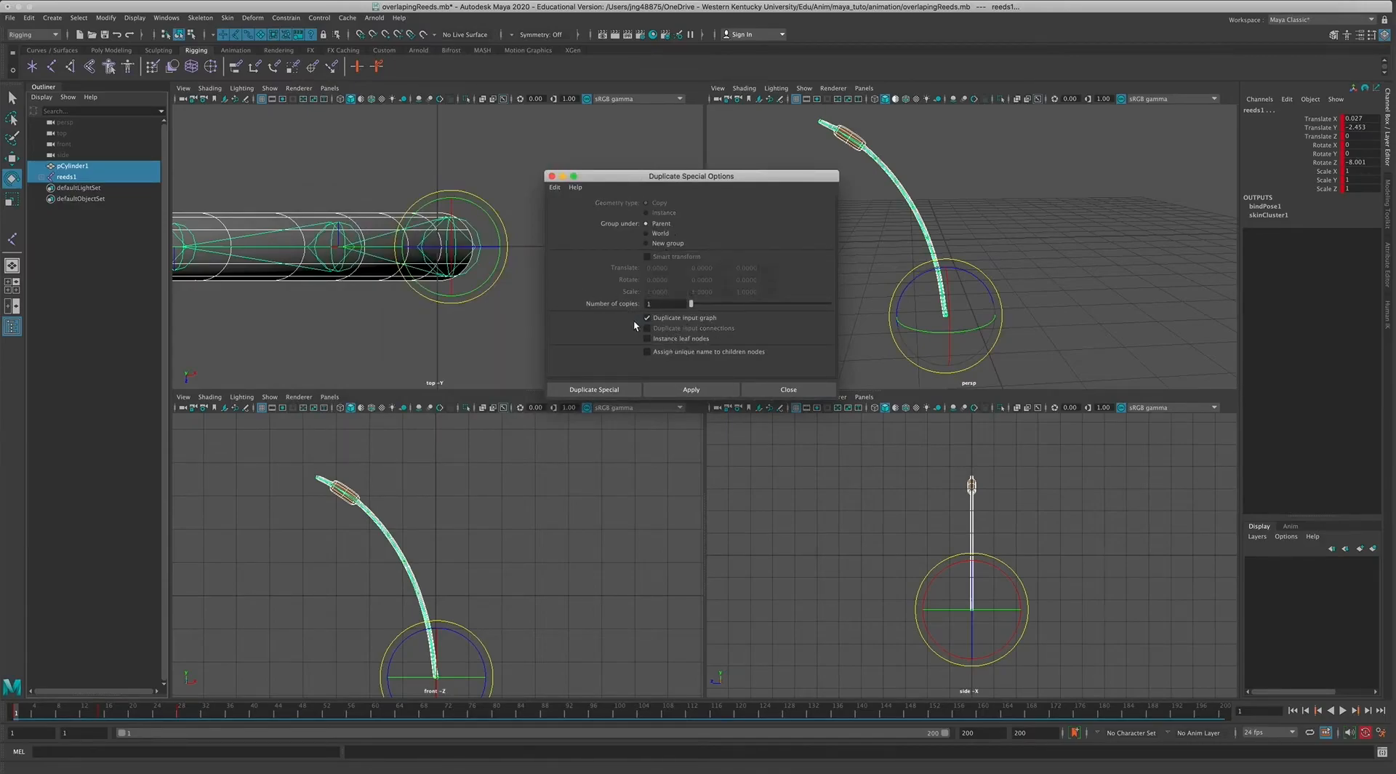
left_click(611, 389)
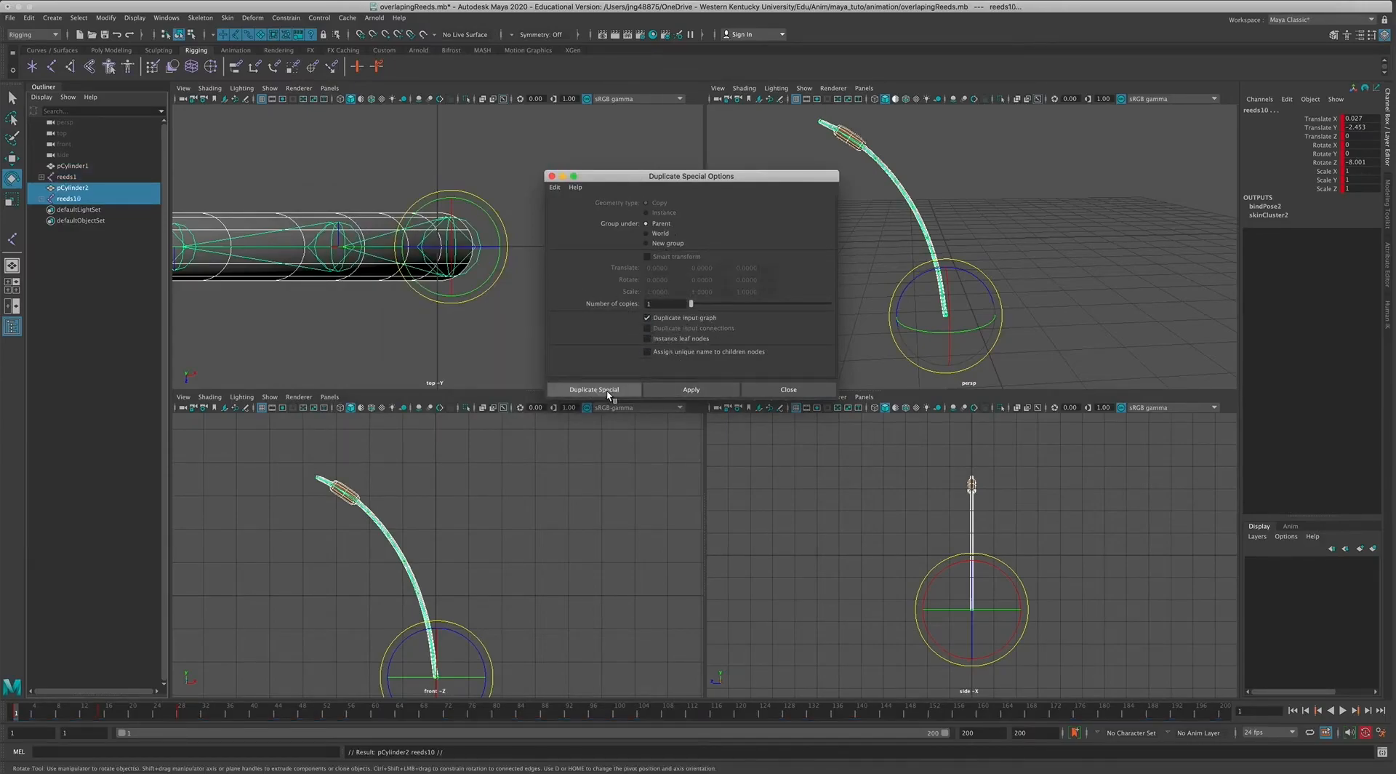
Examine the duplicated reed's joint hierarchy and mesh against the original.
left_click(80, 246)
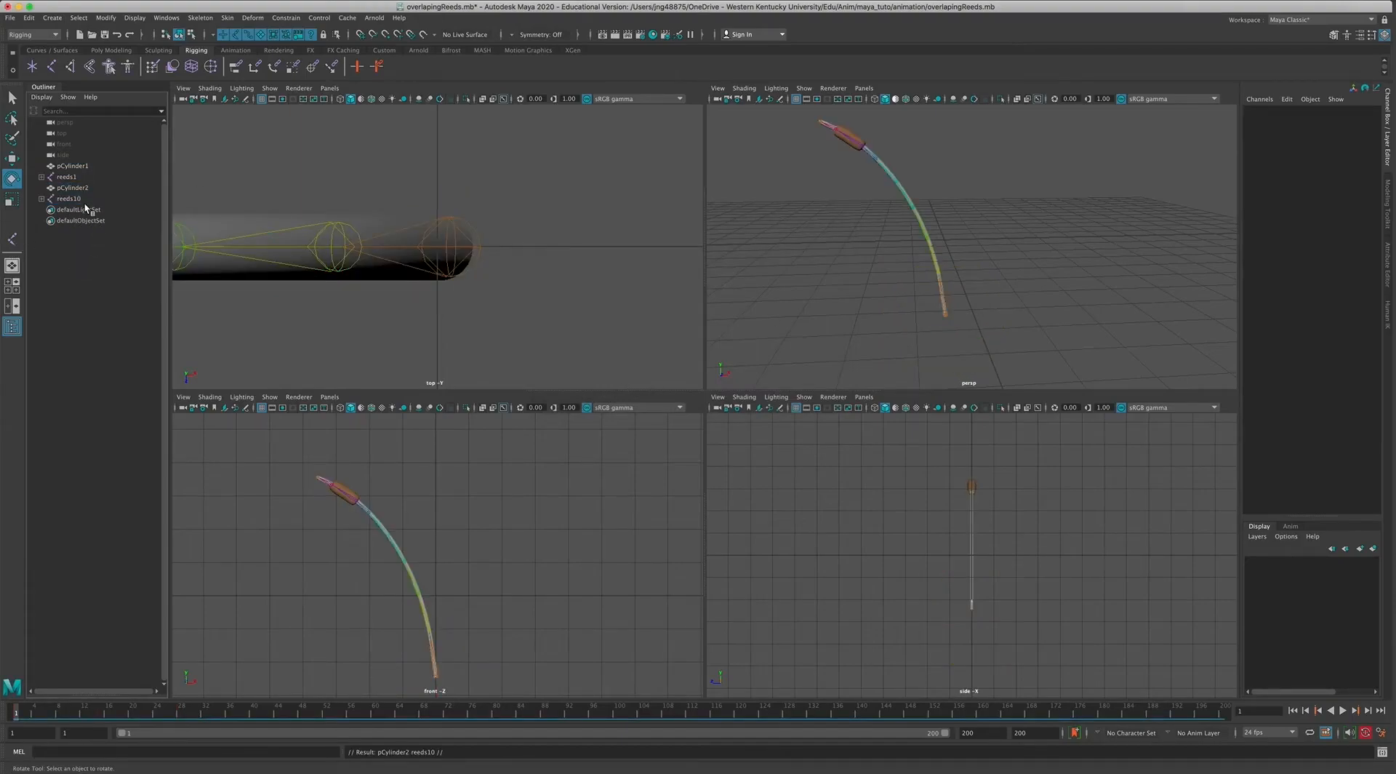
left_click(71, 199)
left_click(42, 199)
left_click(41, 200)
left_click(67, 187)
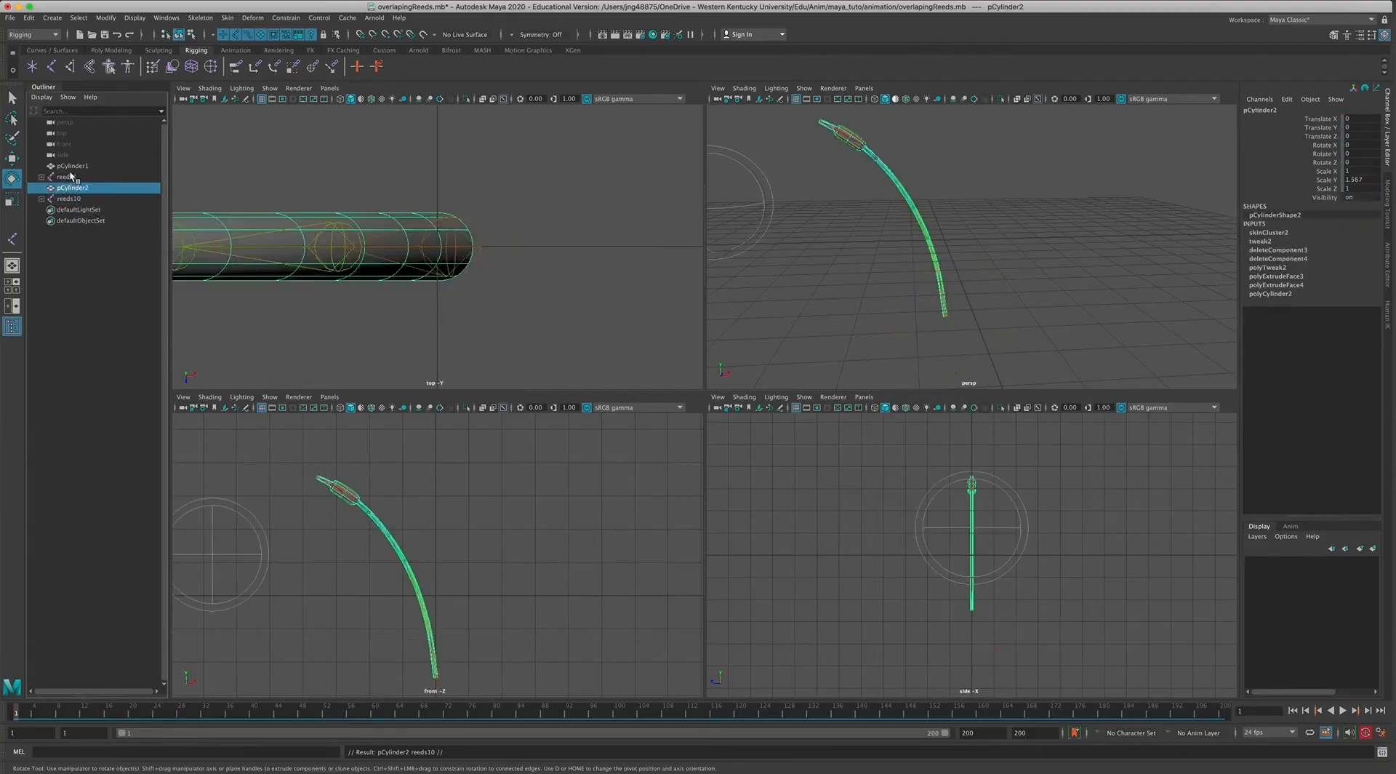
left_click(69, 167)
Move the duplicate reed, pCylinder2 with reeds10, along X to about 7.24 and play back both reeds.
left_click(73, 188)
left_click(70, 199, "ctrl")
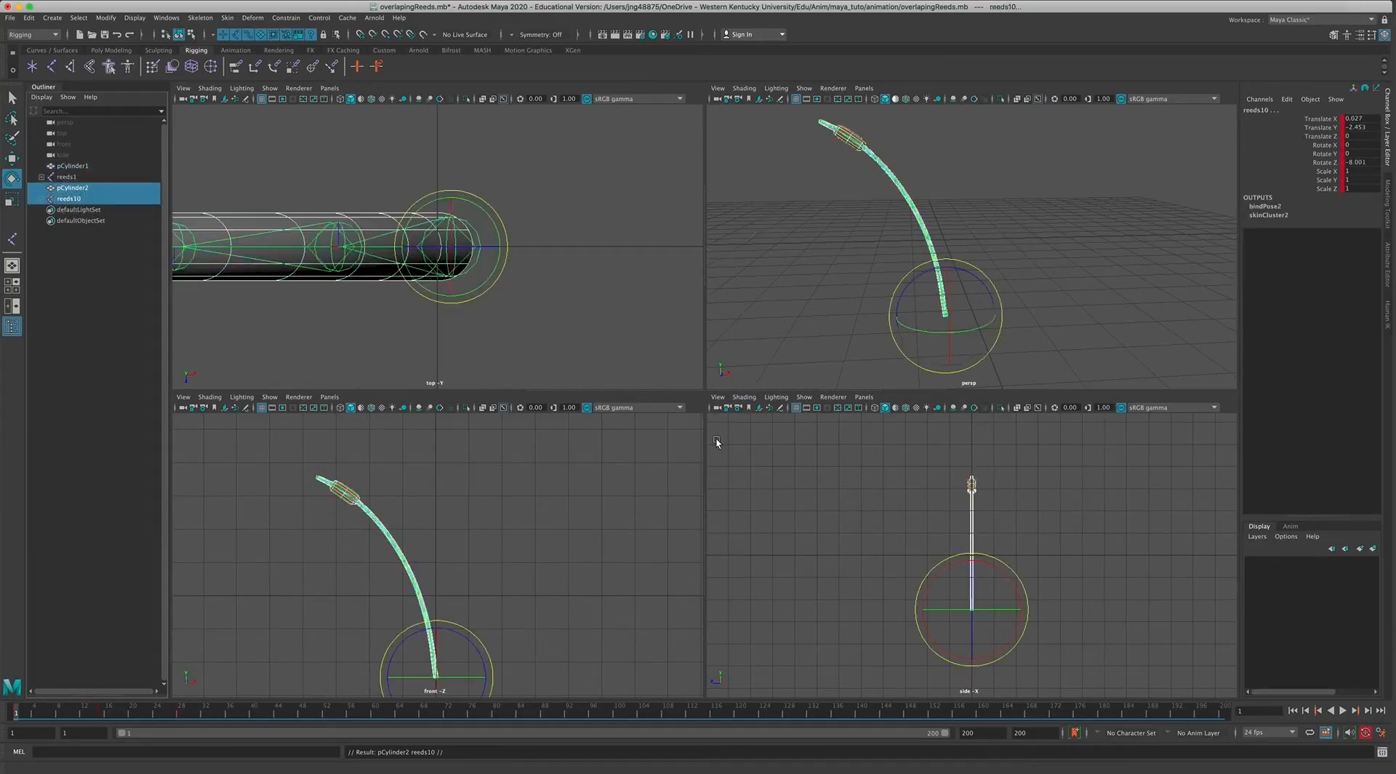
key("w")
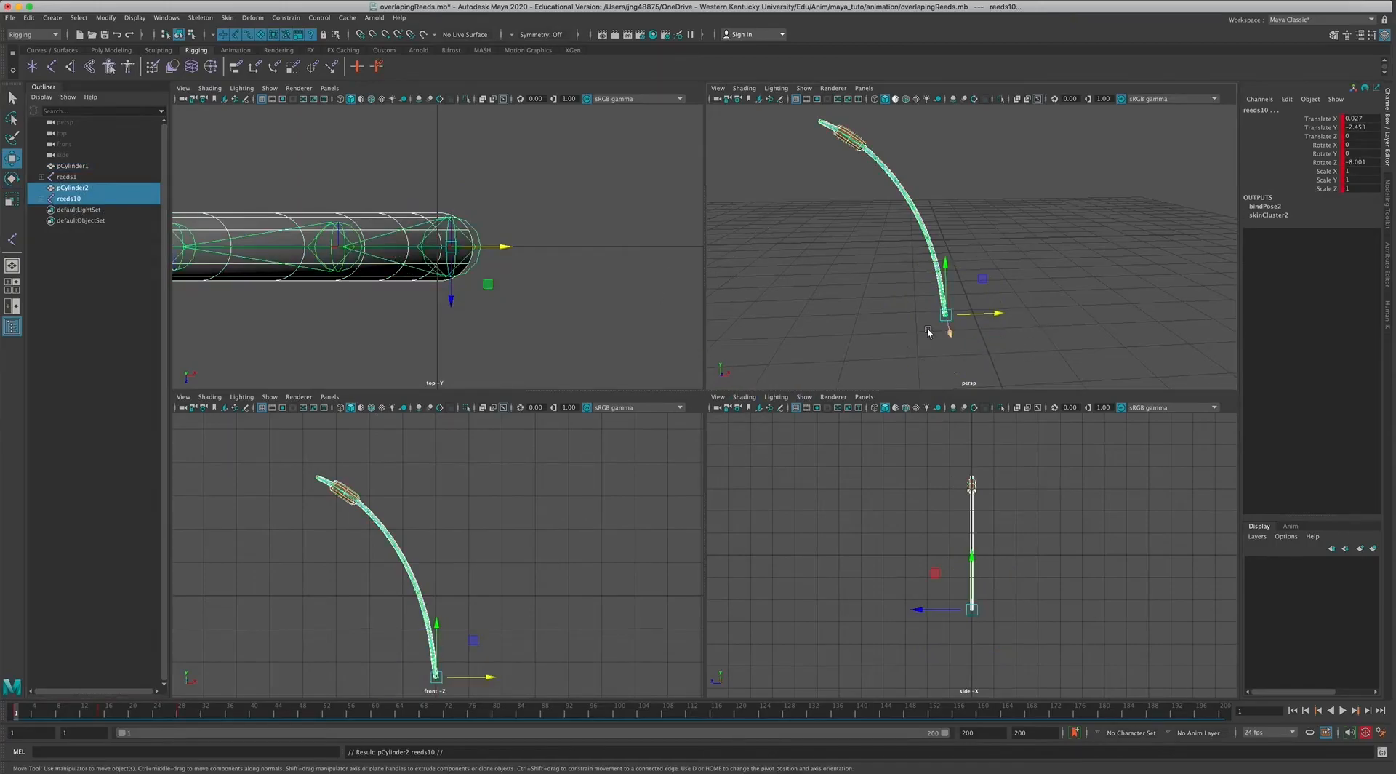
left_click_drag(486, 680, 726, 673)
middle_click_drag(515, 637, 424, 622, "alt")
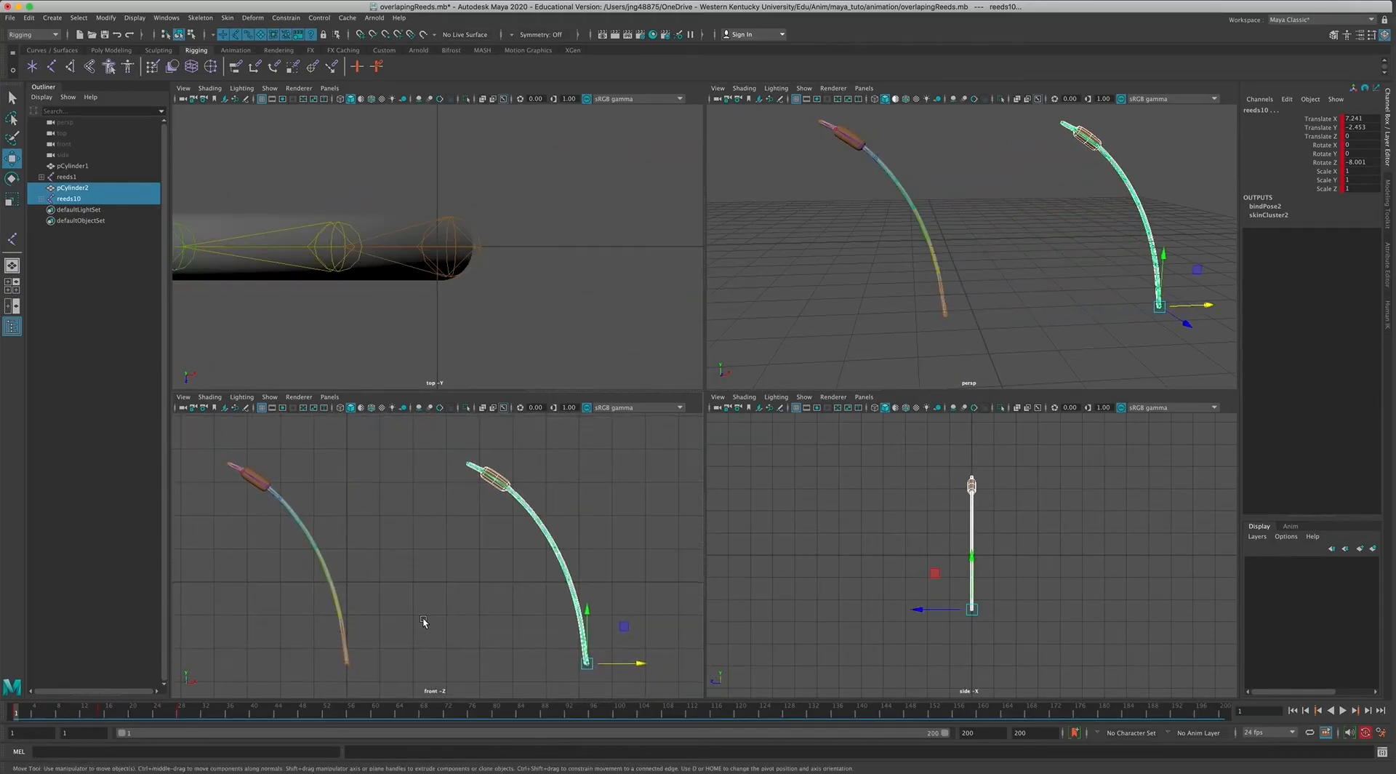
left_click(455, 631)
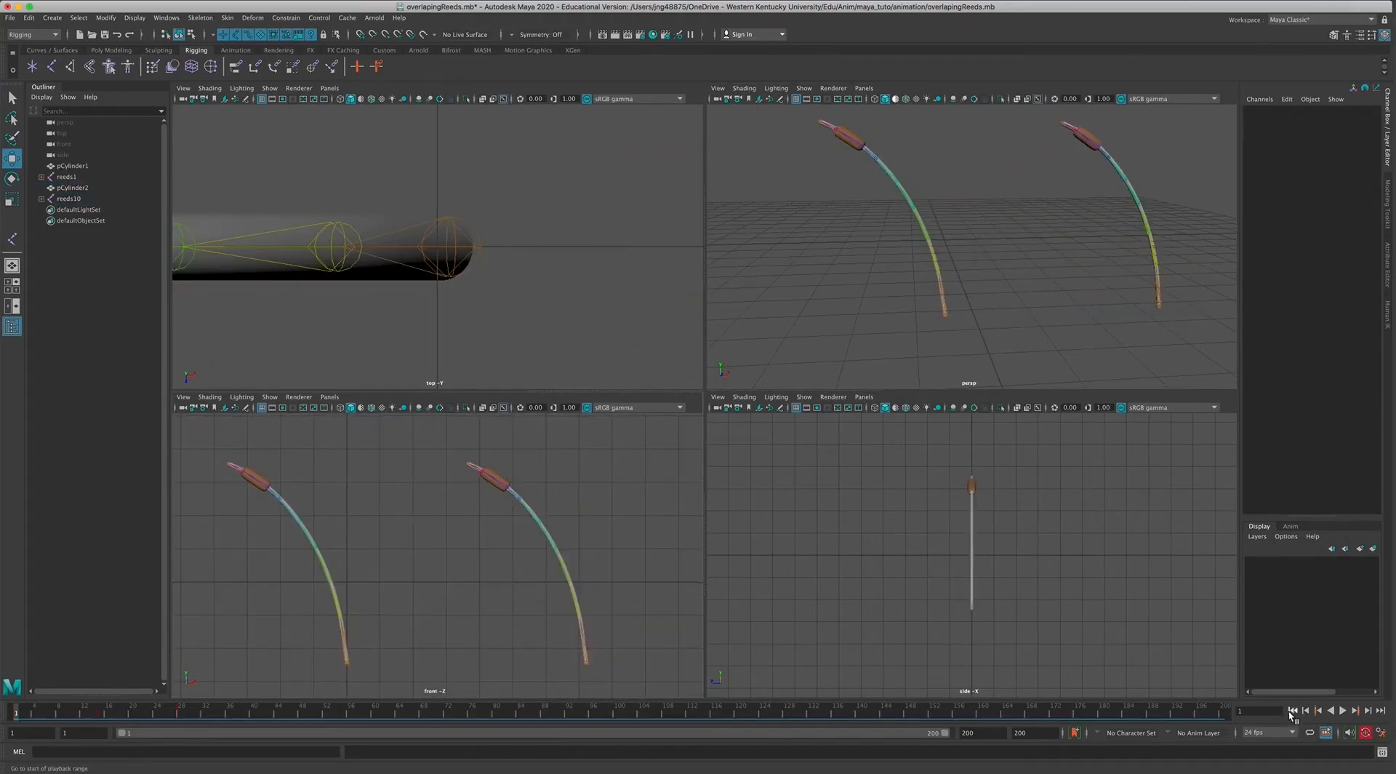
left_click(1344, 711)
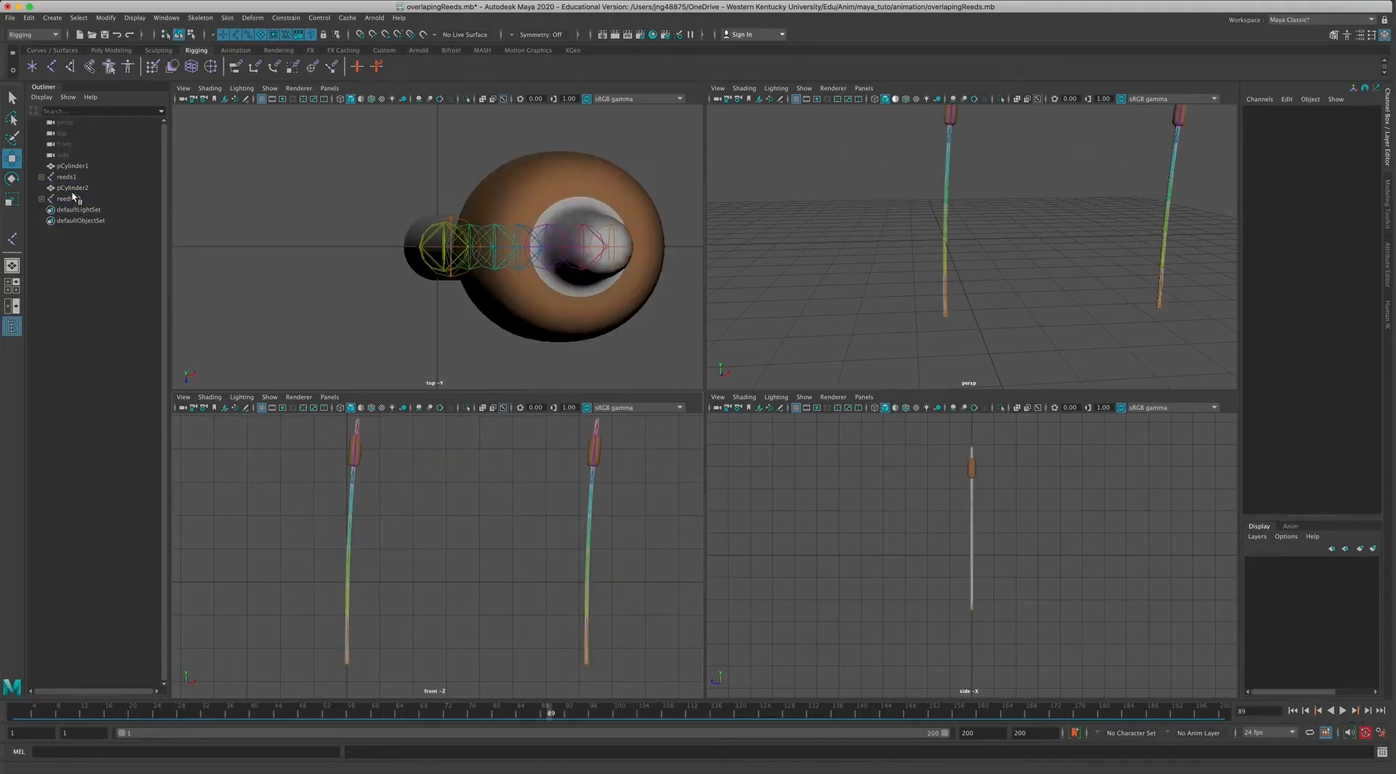
Expand the duplicate's joint hierarchy and select all its joints from reeds10 through reeds9.
left_click(73, 188)
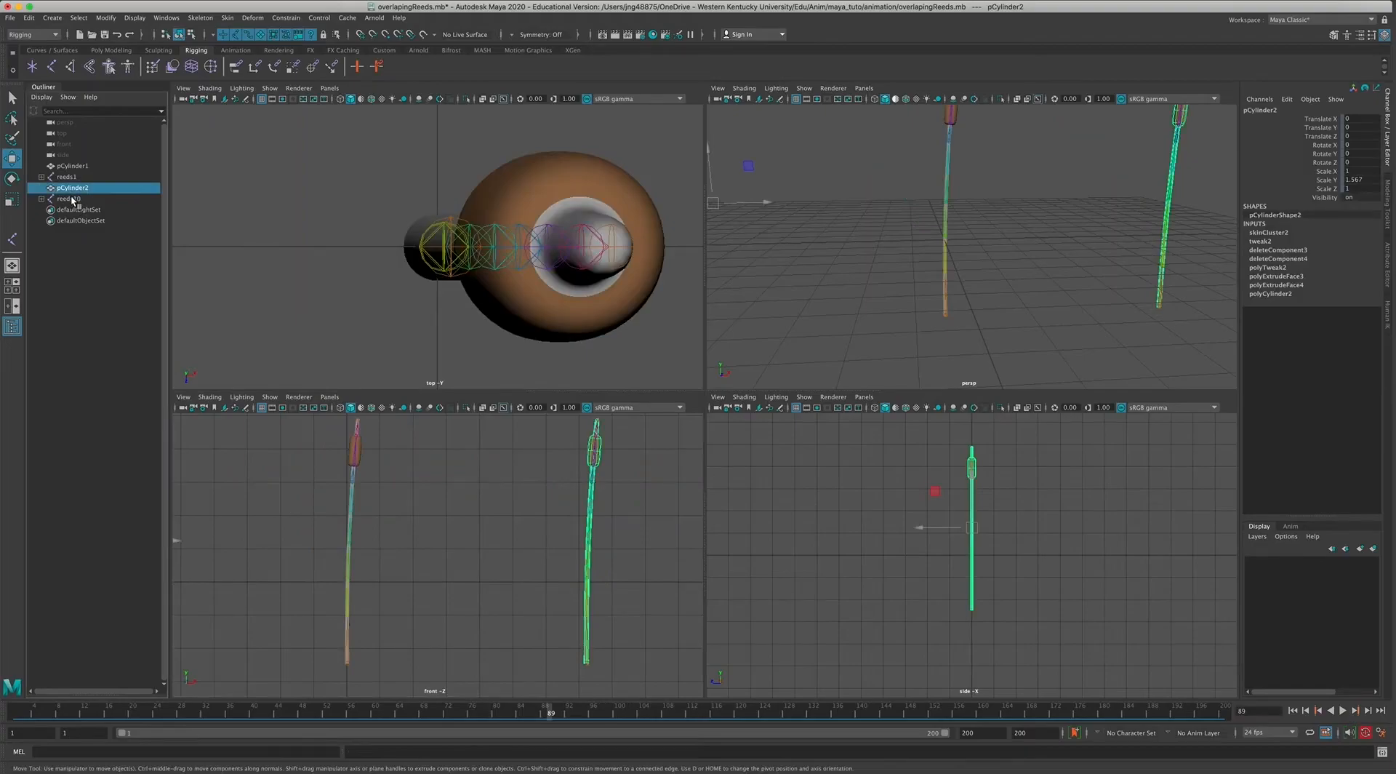
left_click(69, 199)
left_click(42, 198)
left_click(47, 210)
left_click(54, 221)
left_click(61, 231)
left_click(67, 242)
left_click(73, 253)
left_click(80, 264)
left_click(88, 275)
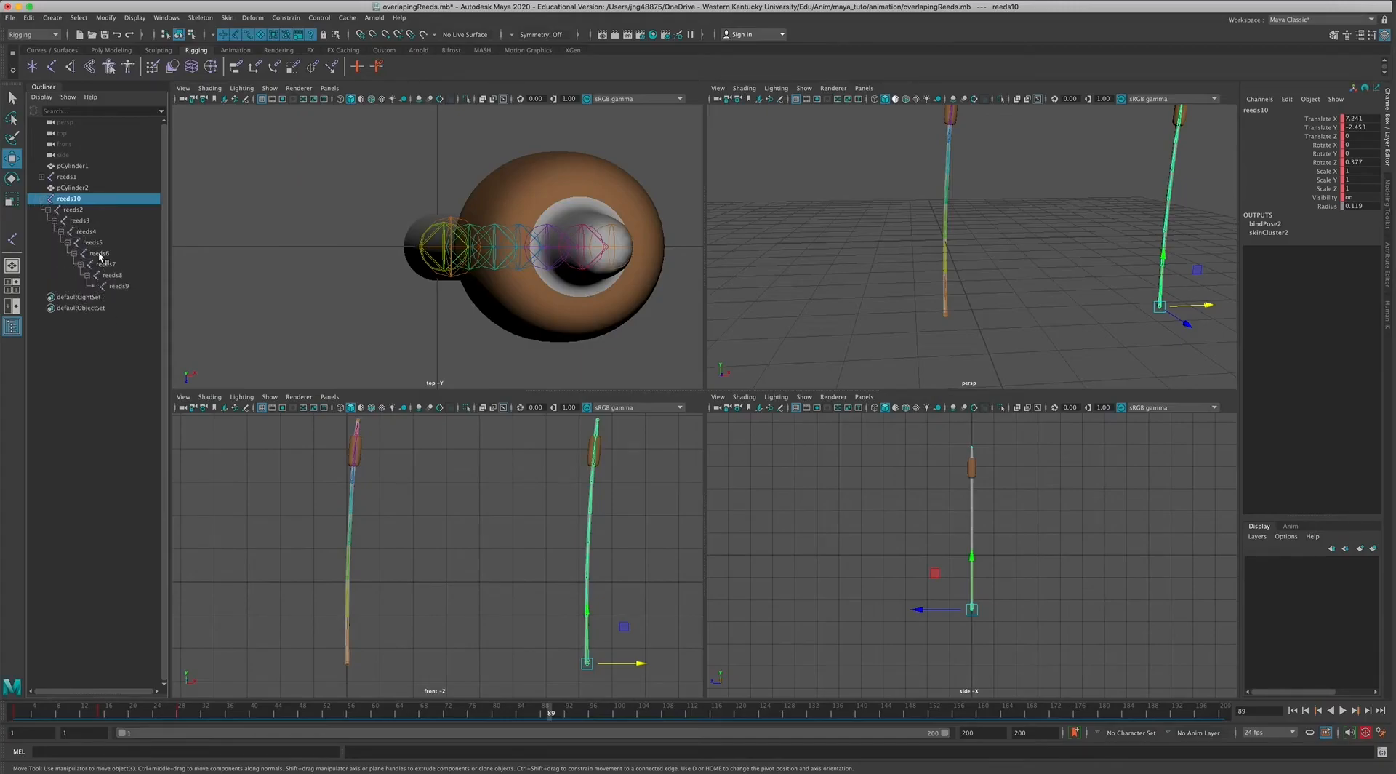
left_click(72, 210)
left_click(66, 200)
left_click(117, 286, "shift")
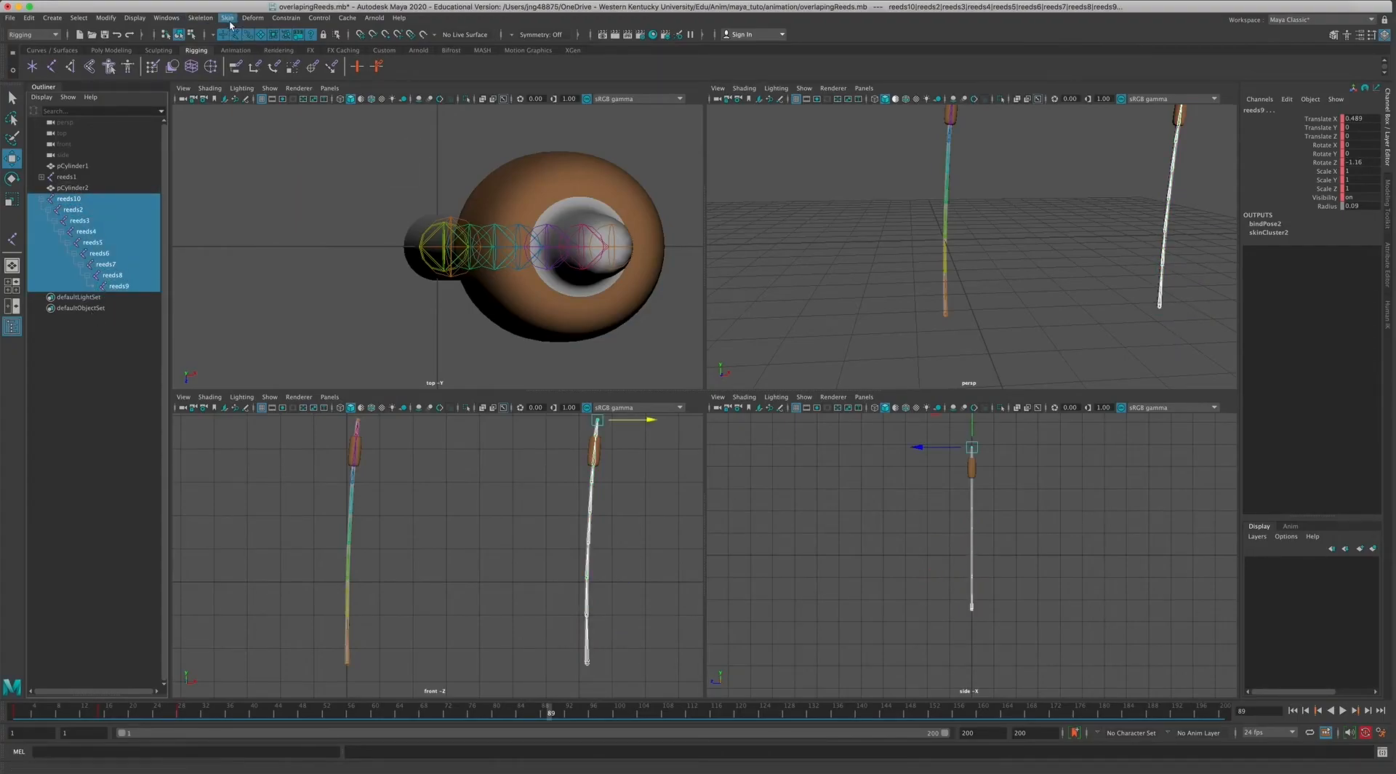
Open the Dope Sheet and position it clear of the Outliner.
left_click(165, 18)
mouse_move(225, 61)
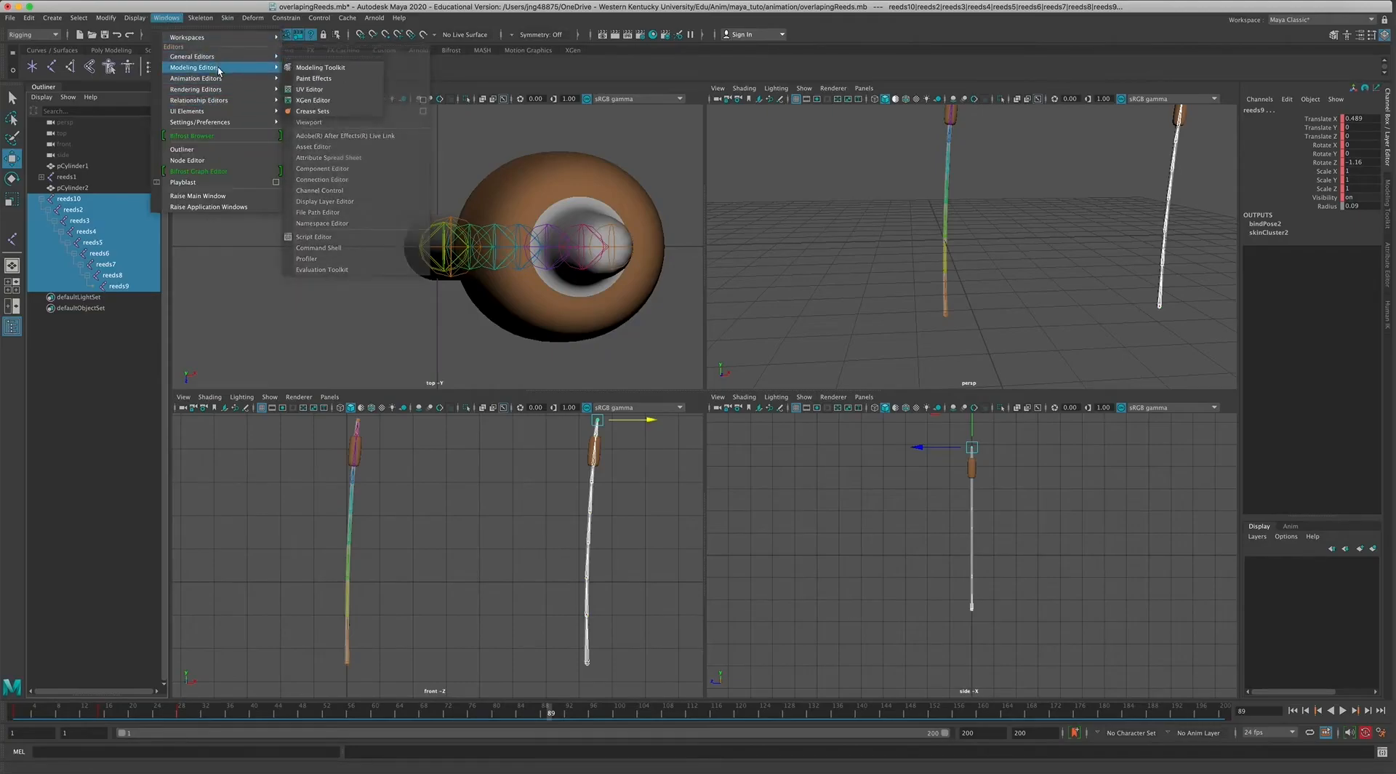
left_click(313, 122)
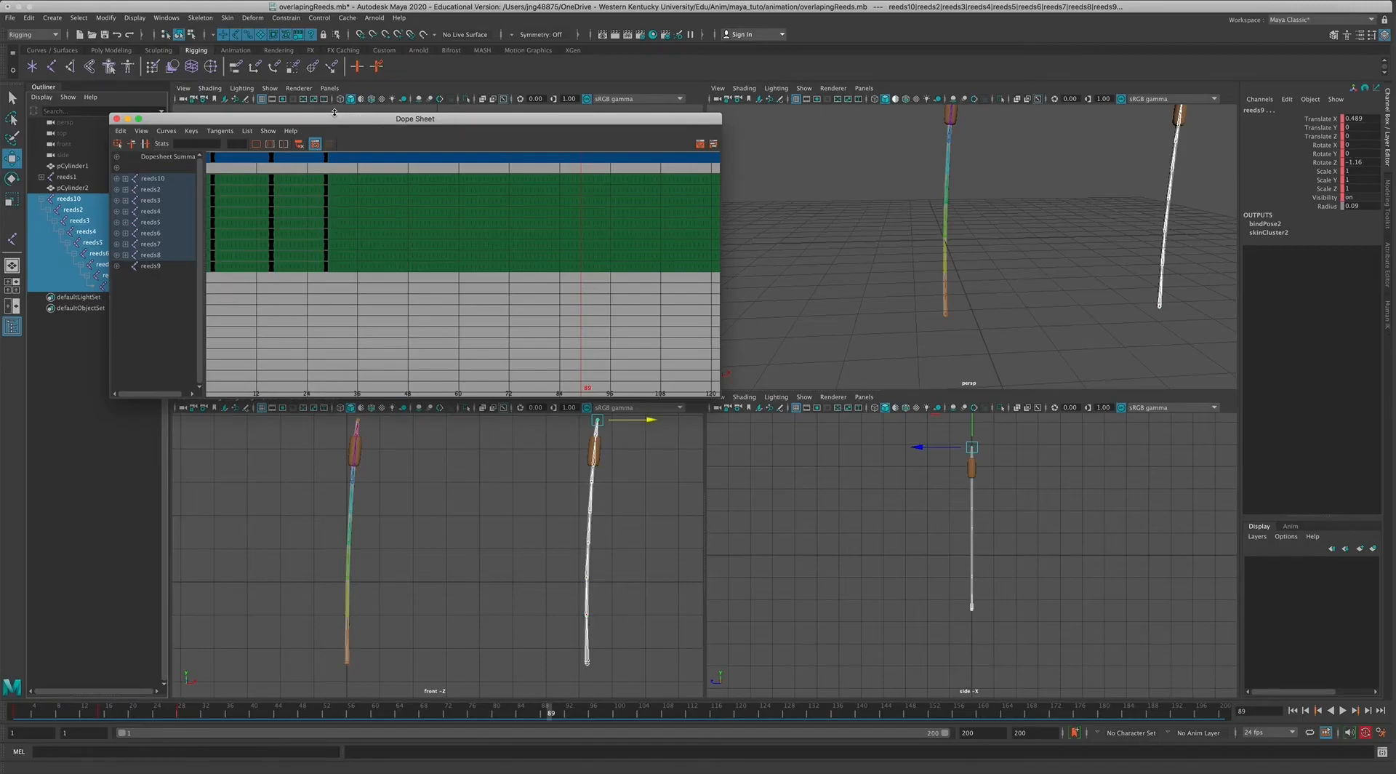
left_click_drag(333, 110, 736, 300)
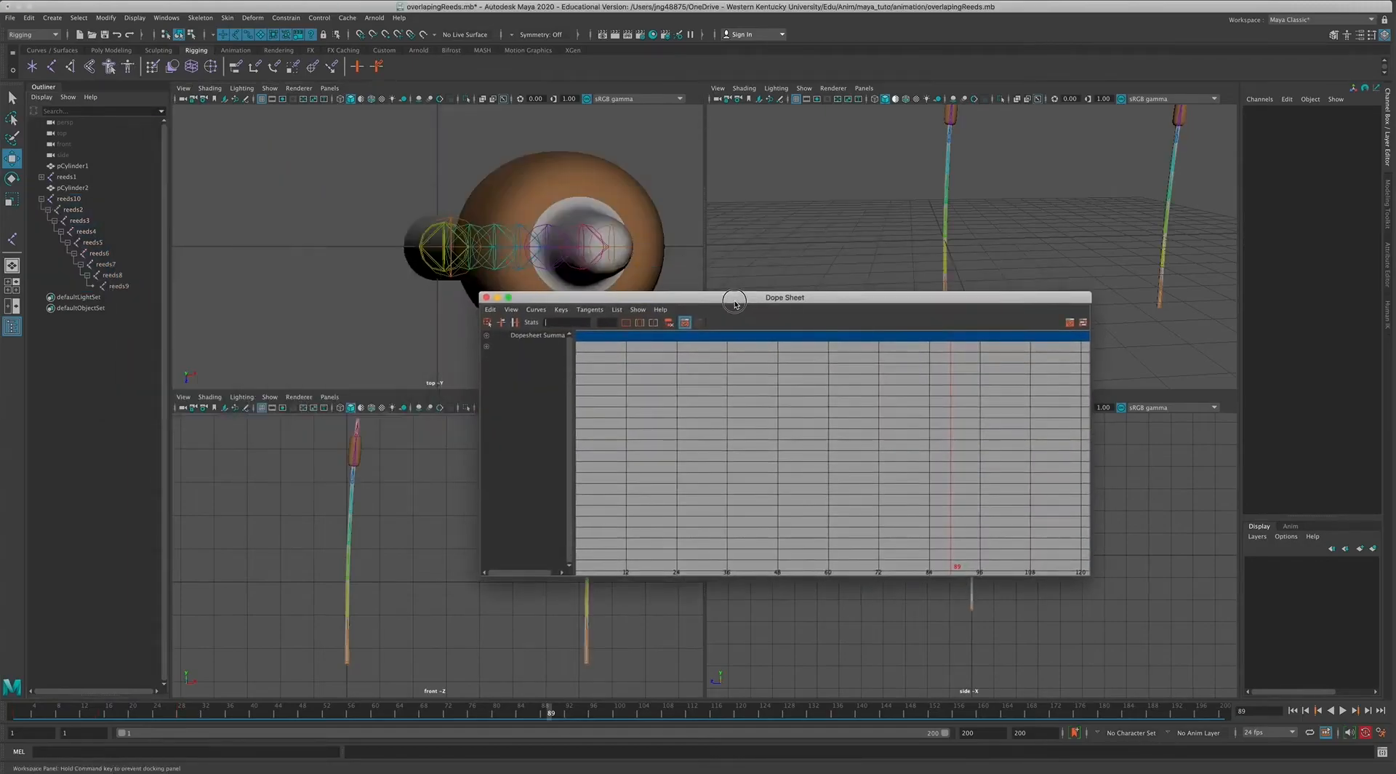
scroll(520, 269, "down", 10)
scroll(519, 269, "up", 6)
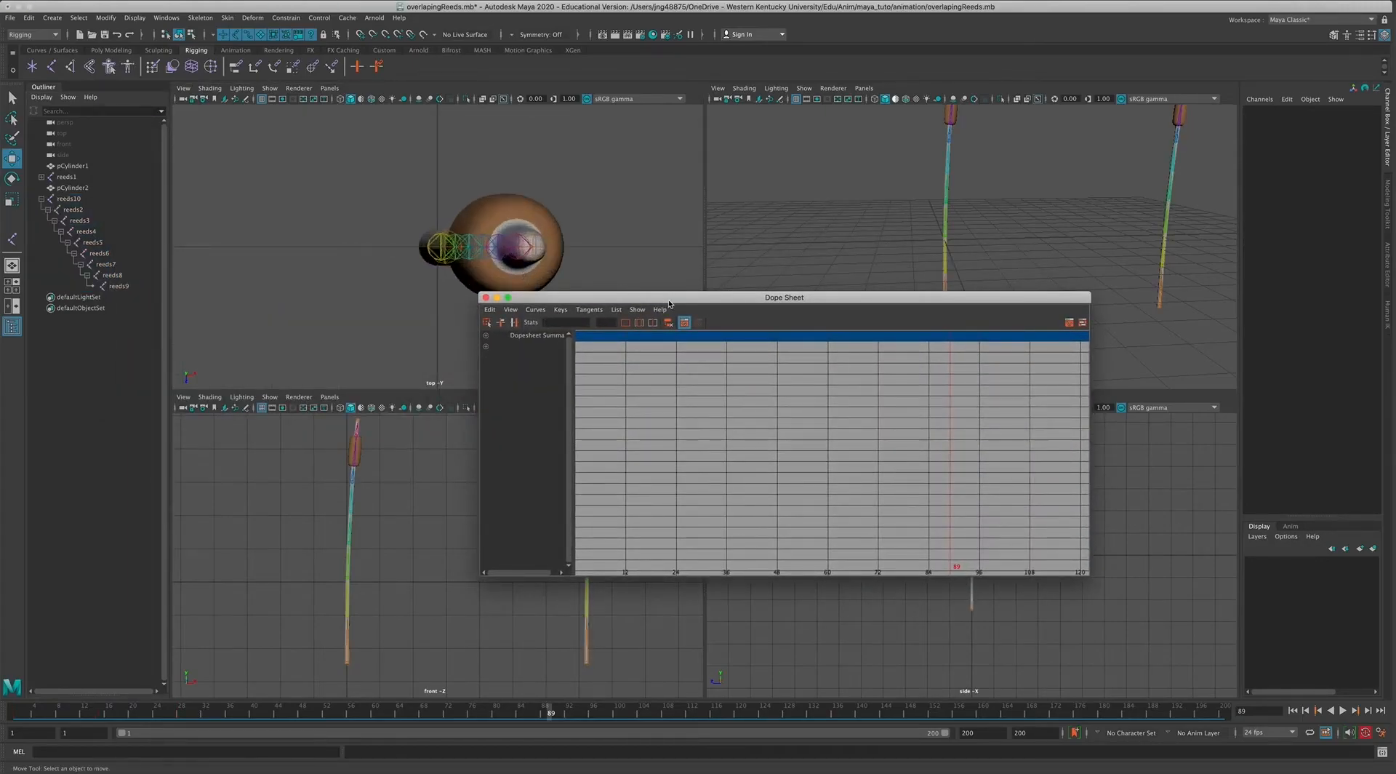
left_click_drag(669, 303, 498, 214)
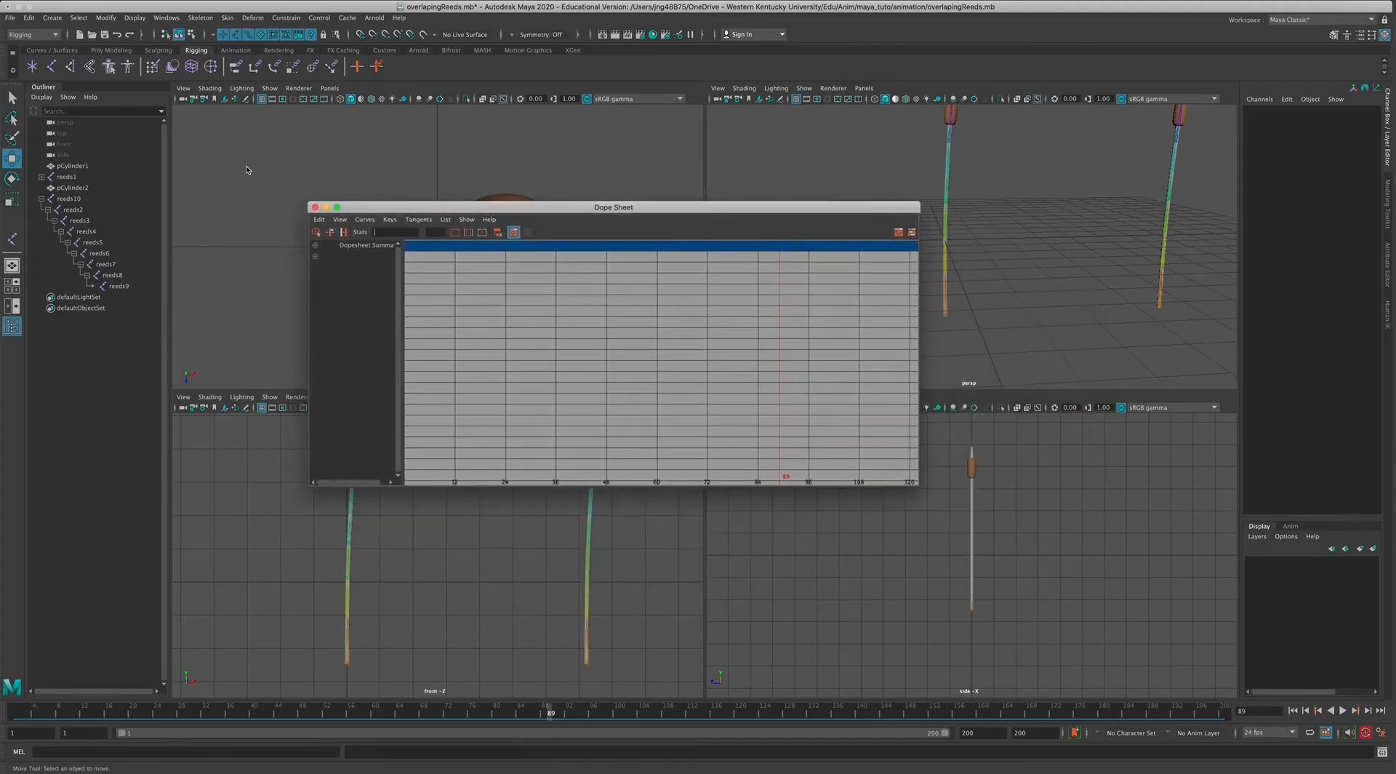
Reselect the joints reeds10 through reeds9 so their keys load in the Dope Sheet.
left_click(68, 199)
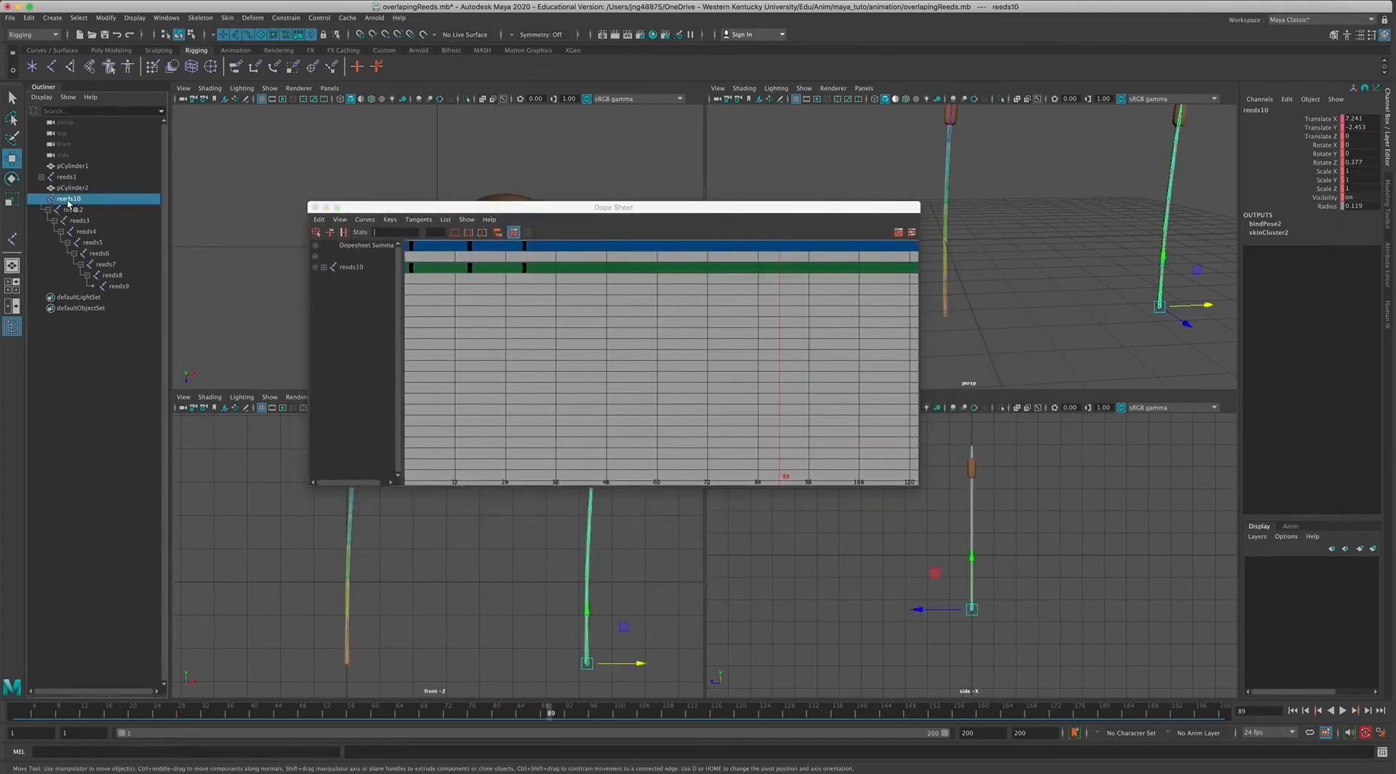
left_click(118, 286, "shift")
scroll(629, 393, "up", 3)
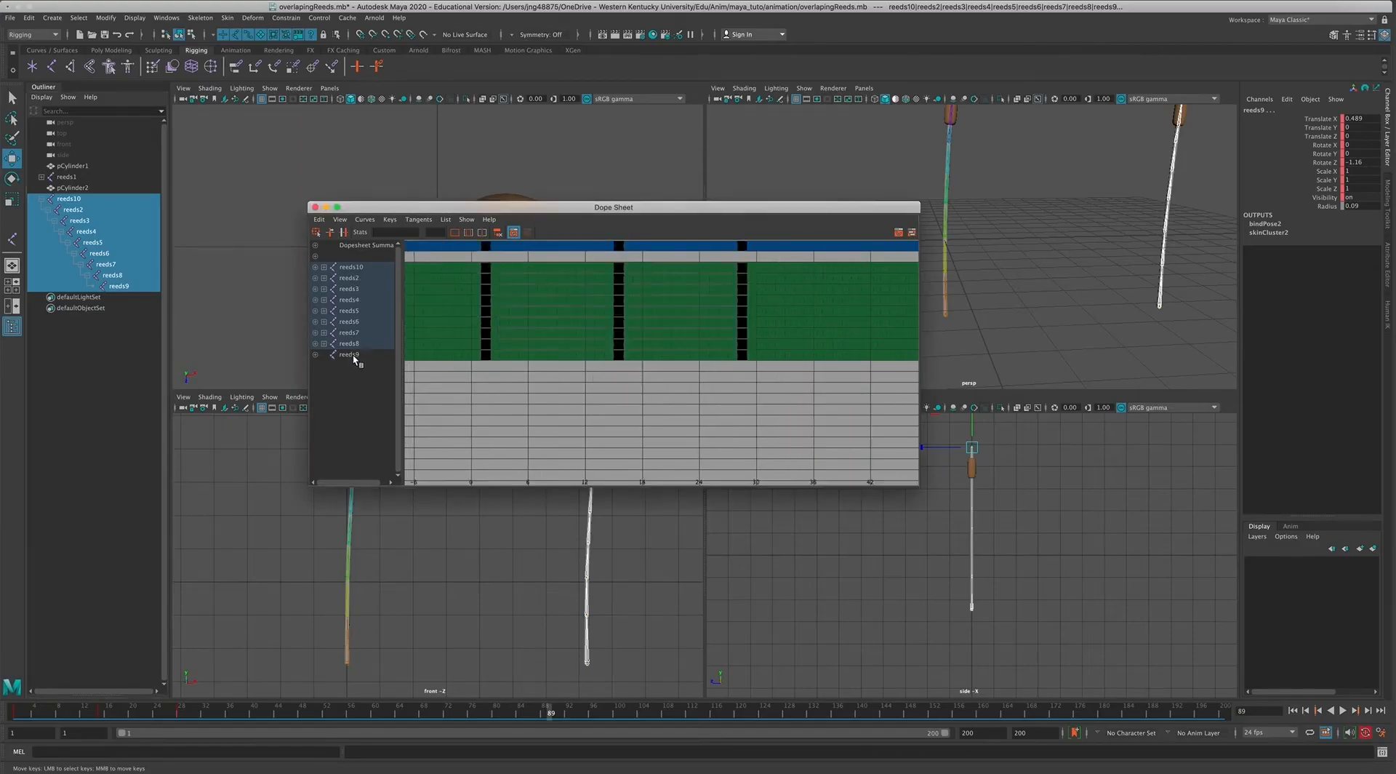
Shift the keys of reeds2 through reeds9 later by 2 frames in the Dope Sheet, leaving out the root joint reeds10.
left_click(353, 357)
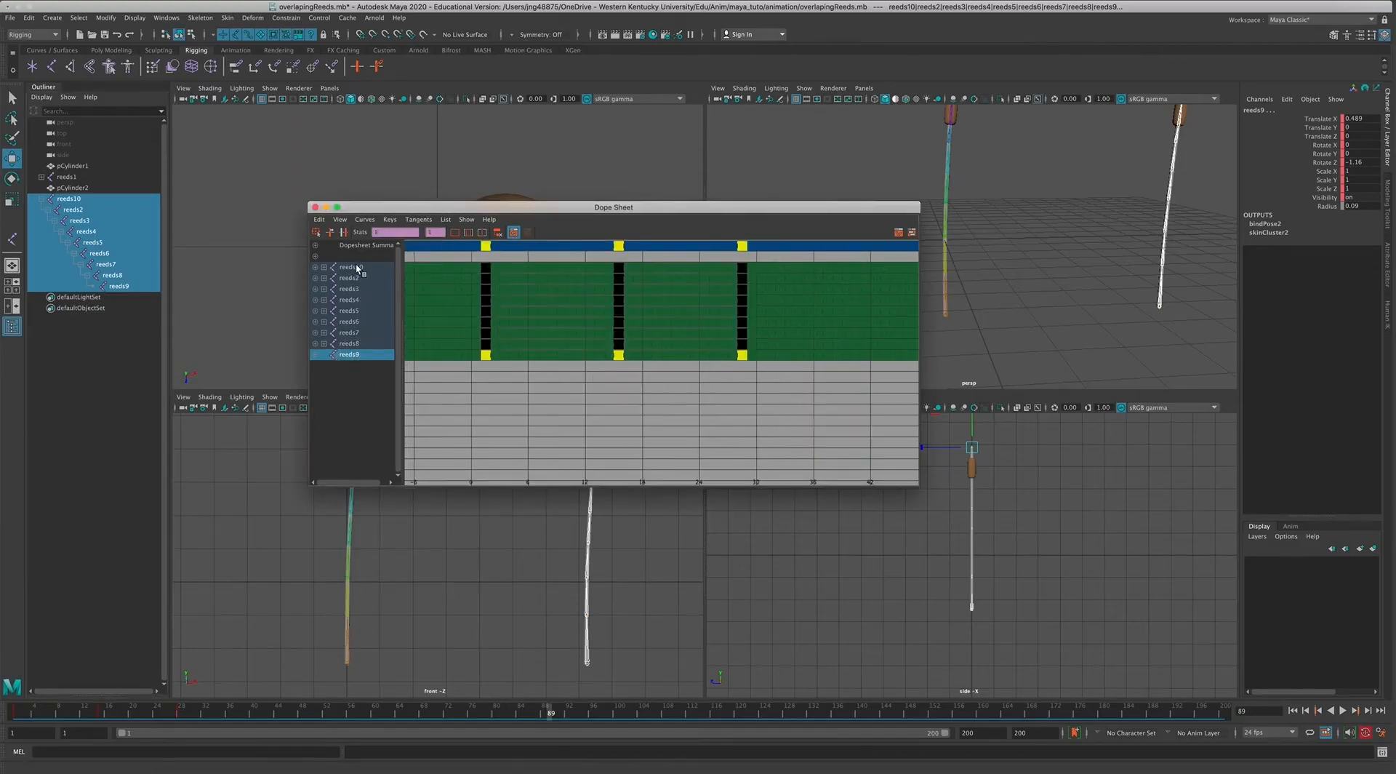
left_click(315, 375)
left_click(356, 352)
left_click_drag(466, 277, 791, 392)
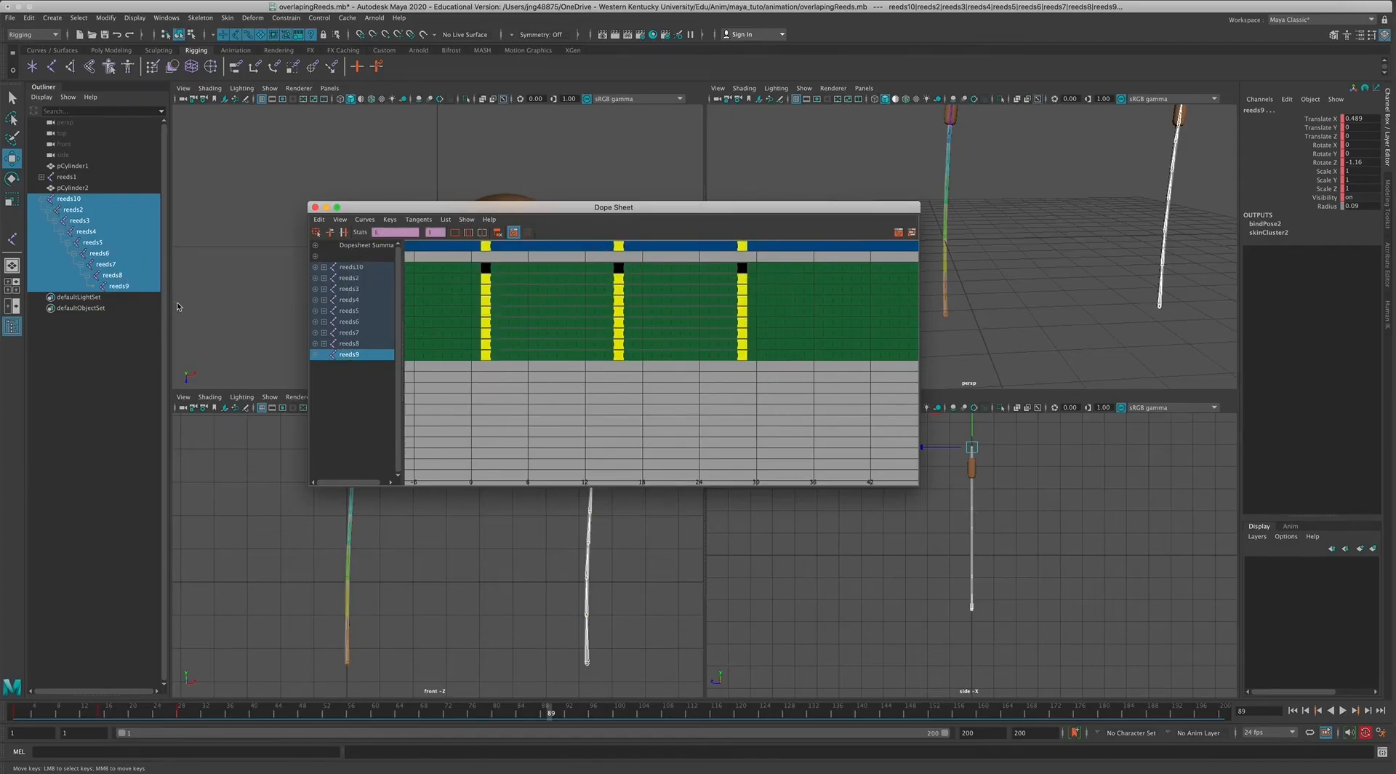
left_click_drag(485, 209, 386, 122)
middle_click_drag(390, 233, 403, 230)
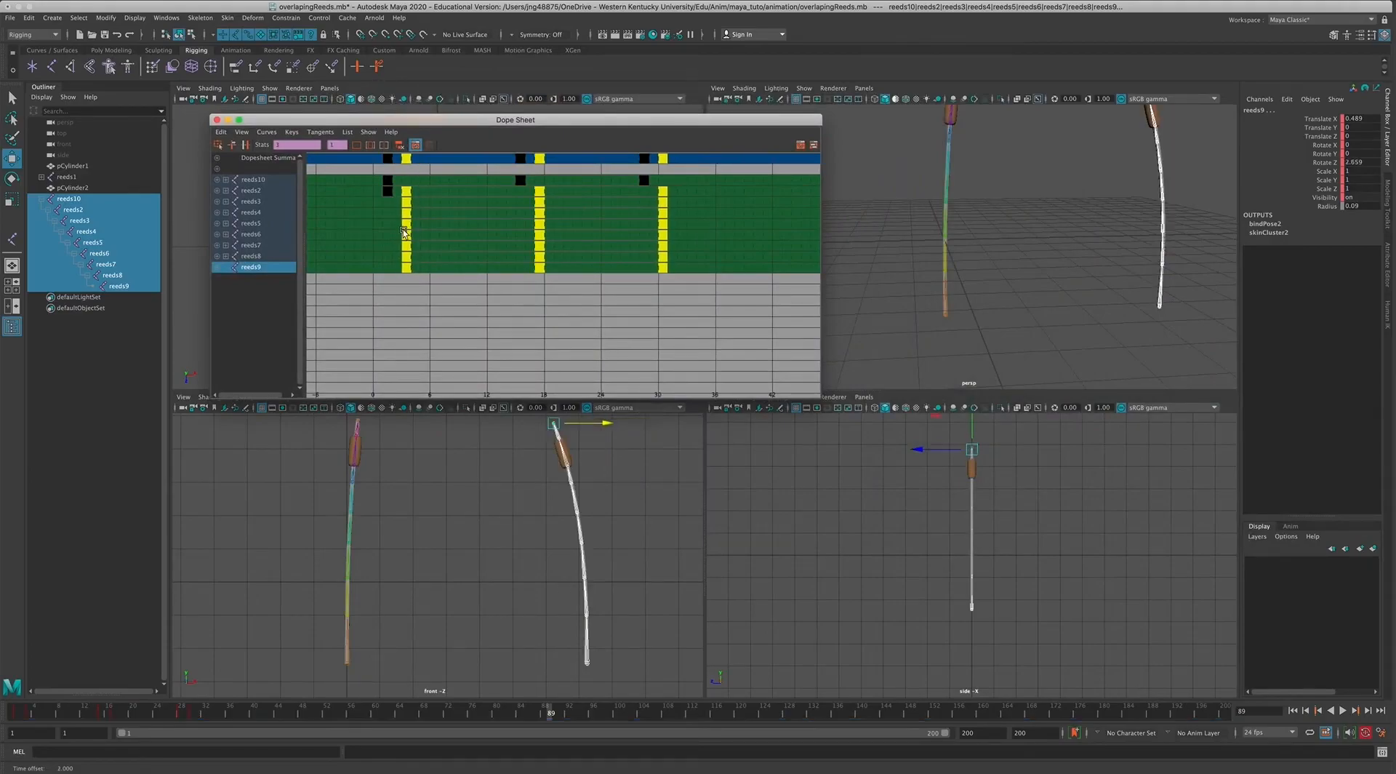
Undo the last key shift and move the keys of reeds2 through reeds9 later by 3 frames instead.
left_click(460, 298)
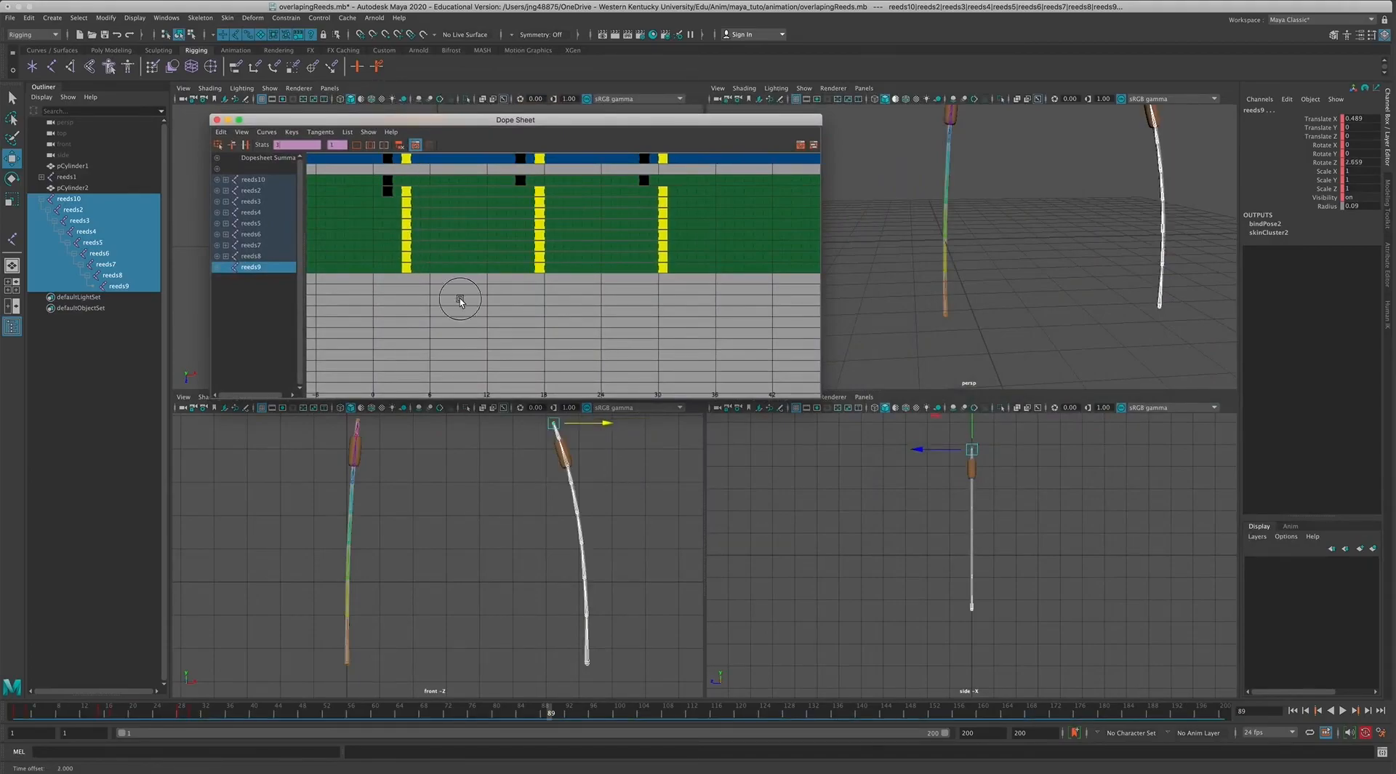
key("ctrl+z")
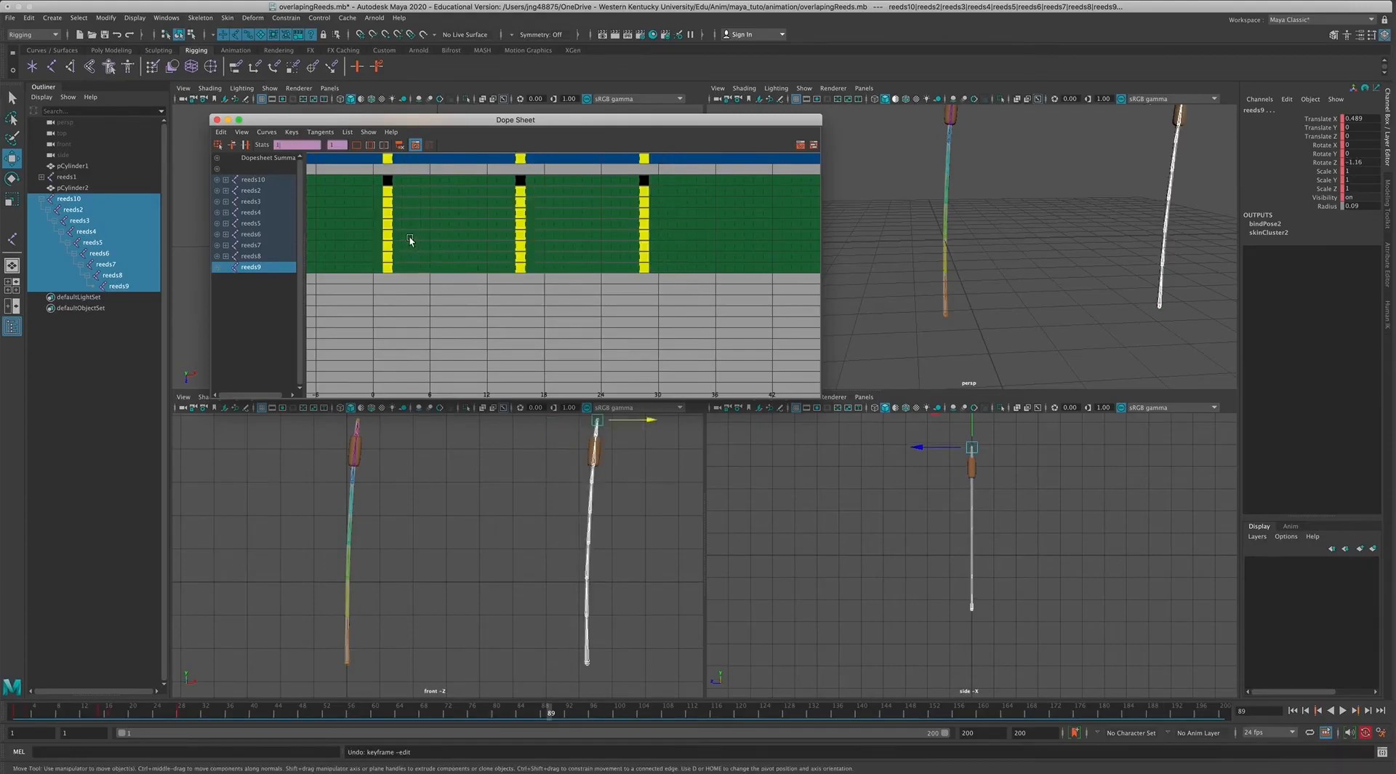
left_click_drag(389, 196, 407, 198)
left_click(404, 210)
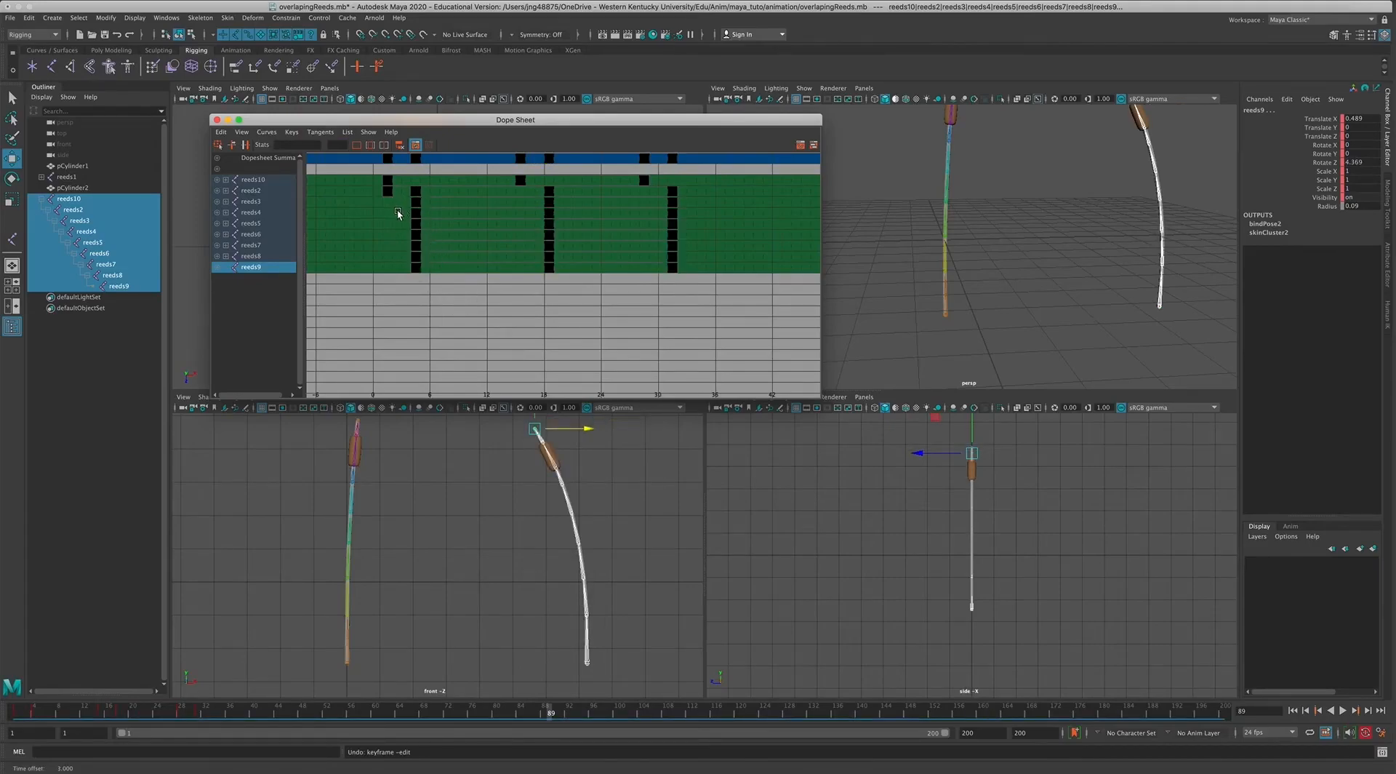
Shift the keys of reeds3 through reeds9 later by another 3 frames in the Dope Sheet.
left_click_drag(401, 208, 691, 291)
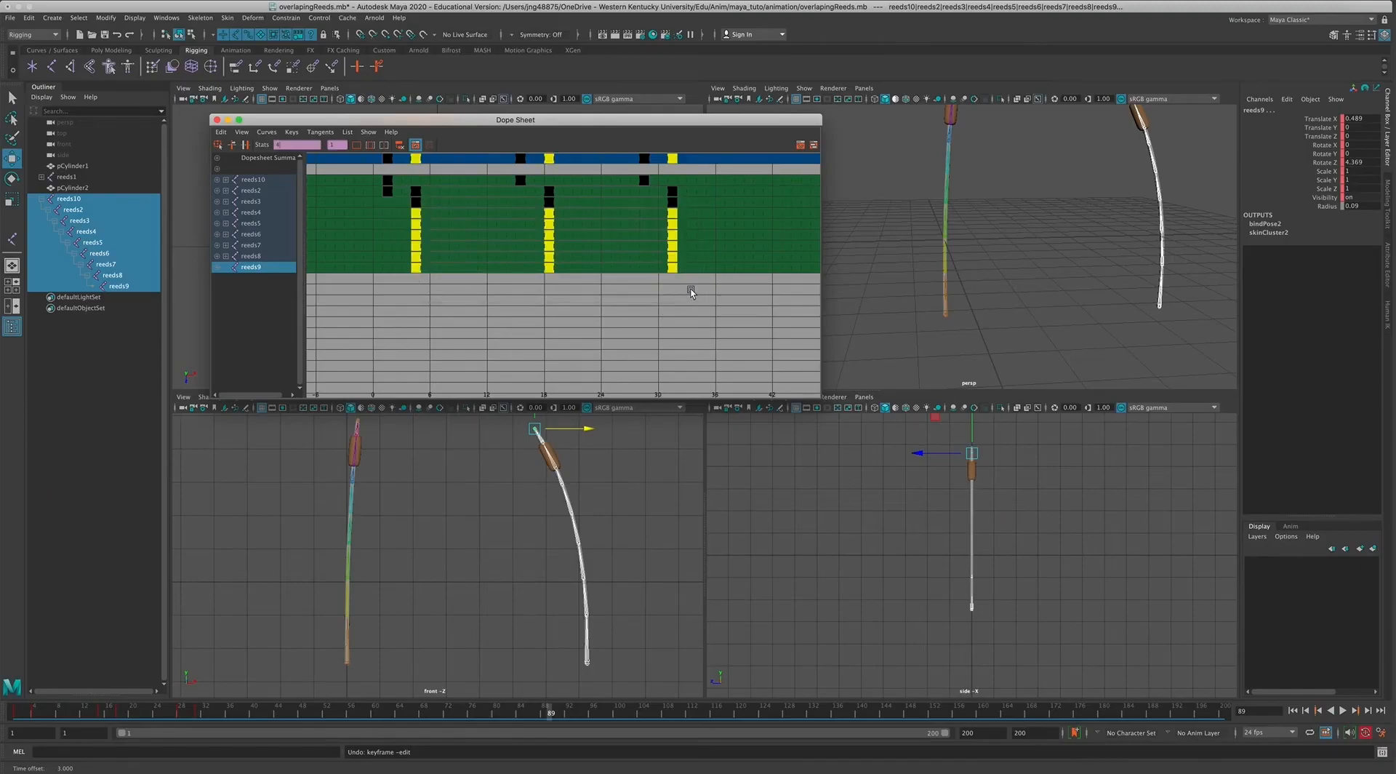
left_click(417, 204, "shift")
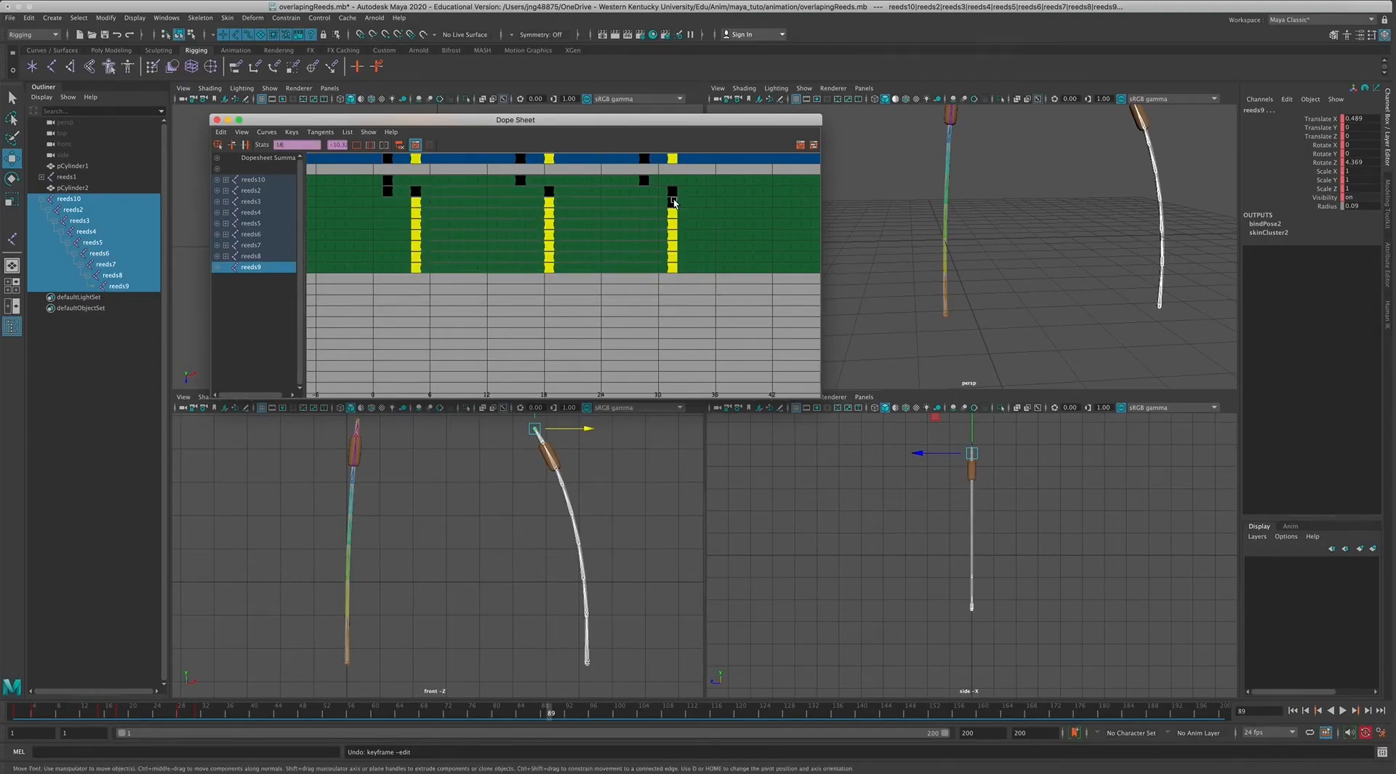
middle_click_drag(428, 259, 492, 274)
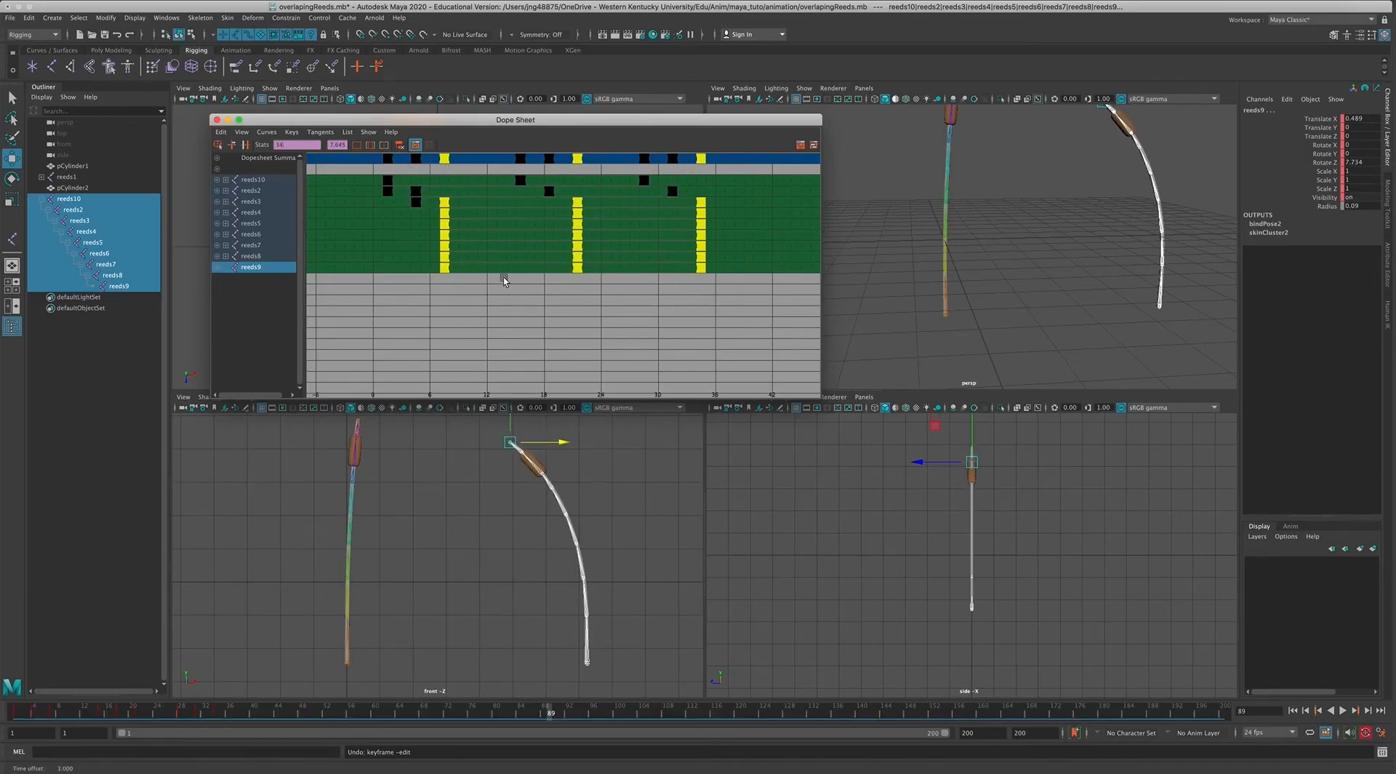
left_click(487, 291)
Stagger the remaining keys from reeds5 down to reeds9 in further progressive 3-frame offsets.
left_click_drag(428, 216, 712, 304)
left_click_drag(440, 226, 786, 299)
left_click_drag(474, 250, 822, 294)
left_click(473, 262)
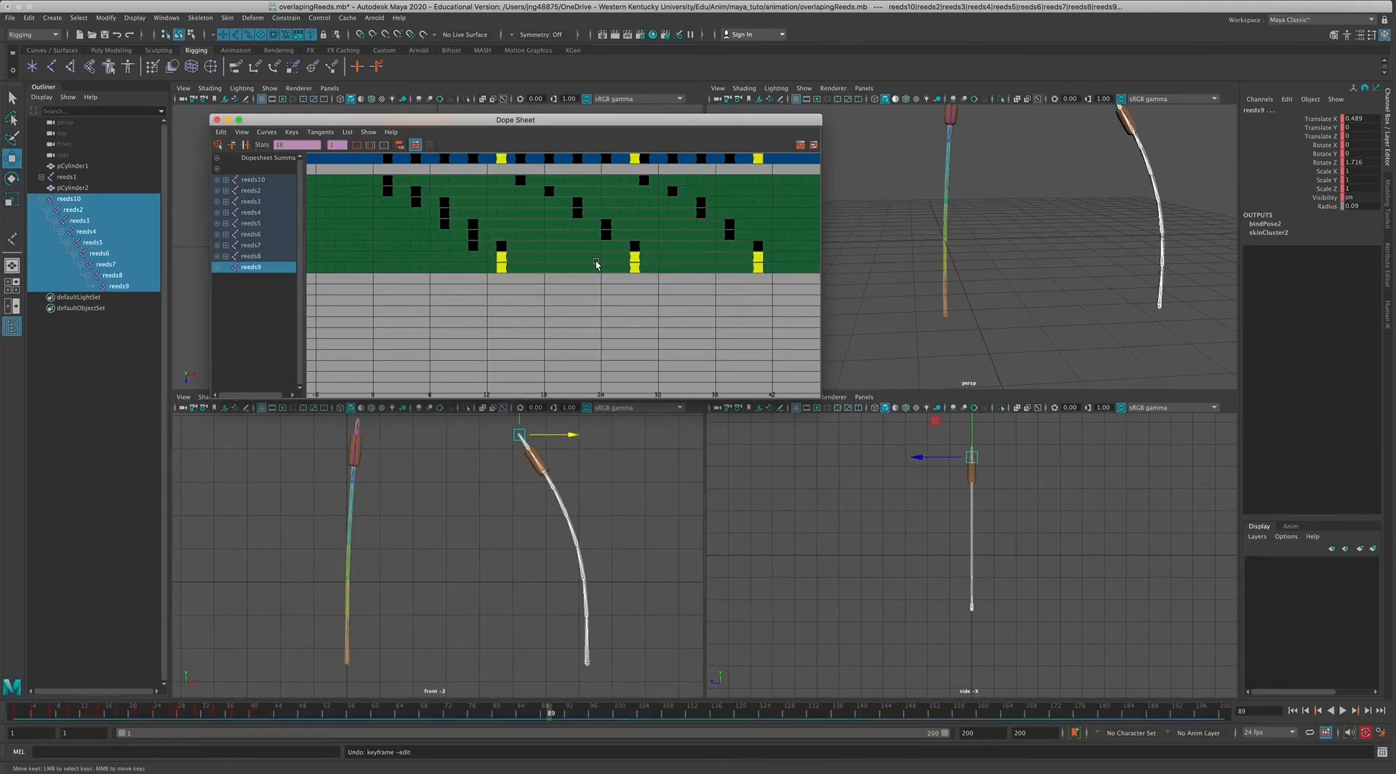
left_click_drag(497, 258, 525, 258)
left_click(632, 306)
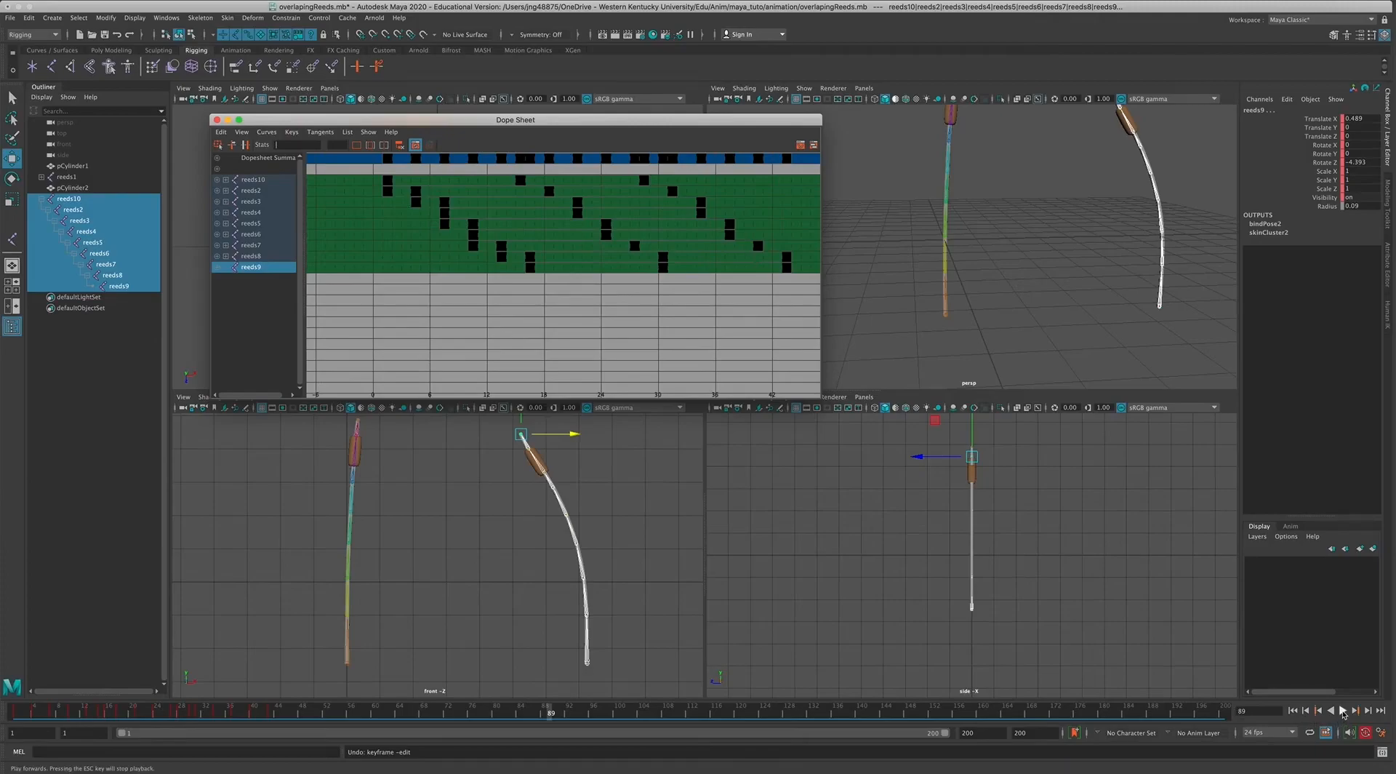
Shorten the Dope Sheet window to uncover the front view, and play the animation to compare both reeds.
left_click_drag(820, 398, 821, 360)
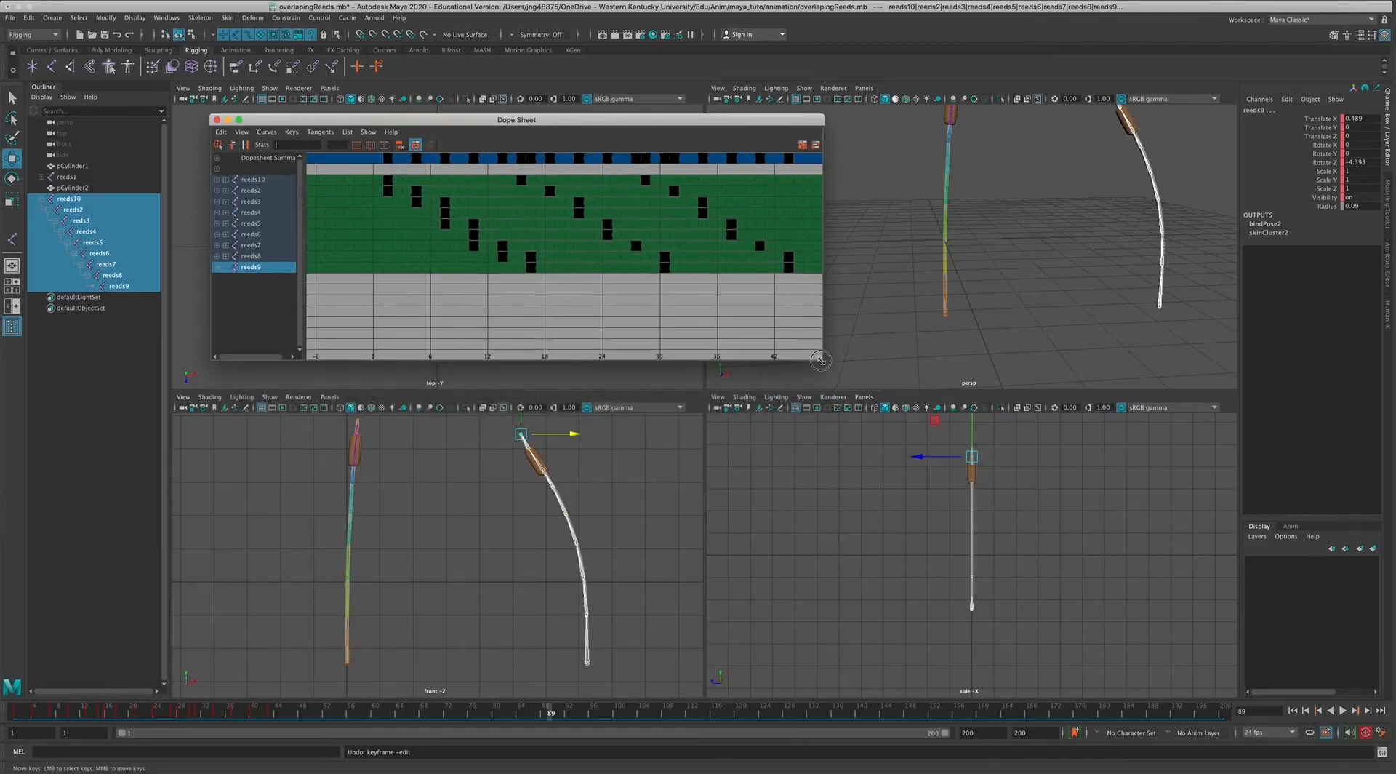
left_click(1344, 711)
left_click(1157, 653)
left_click(1343, 710)
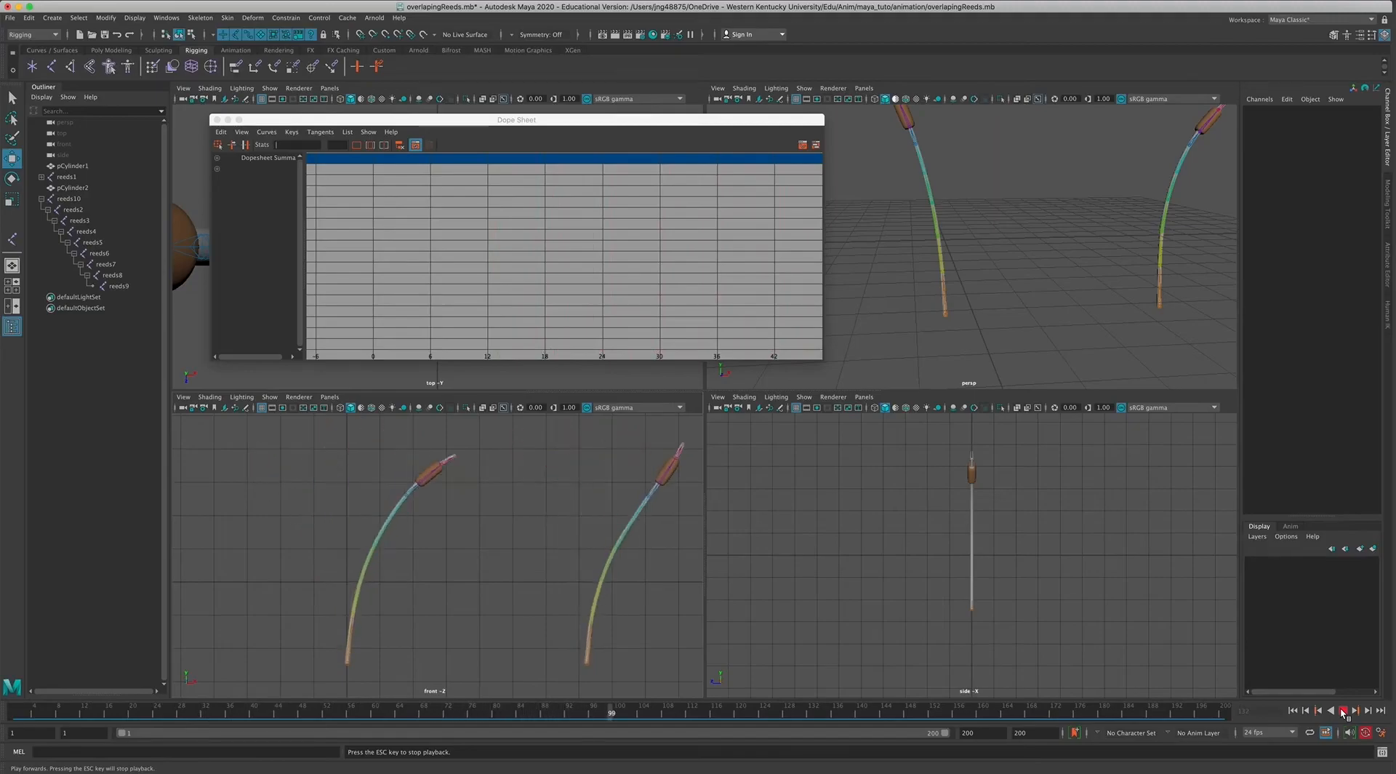
left_click(1343, 711)
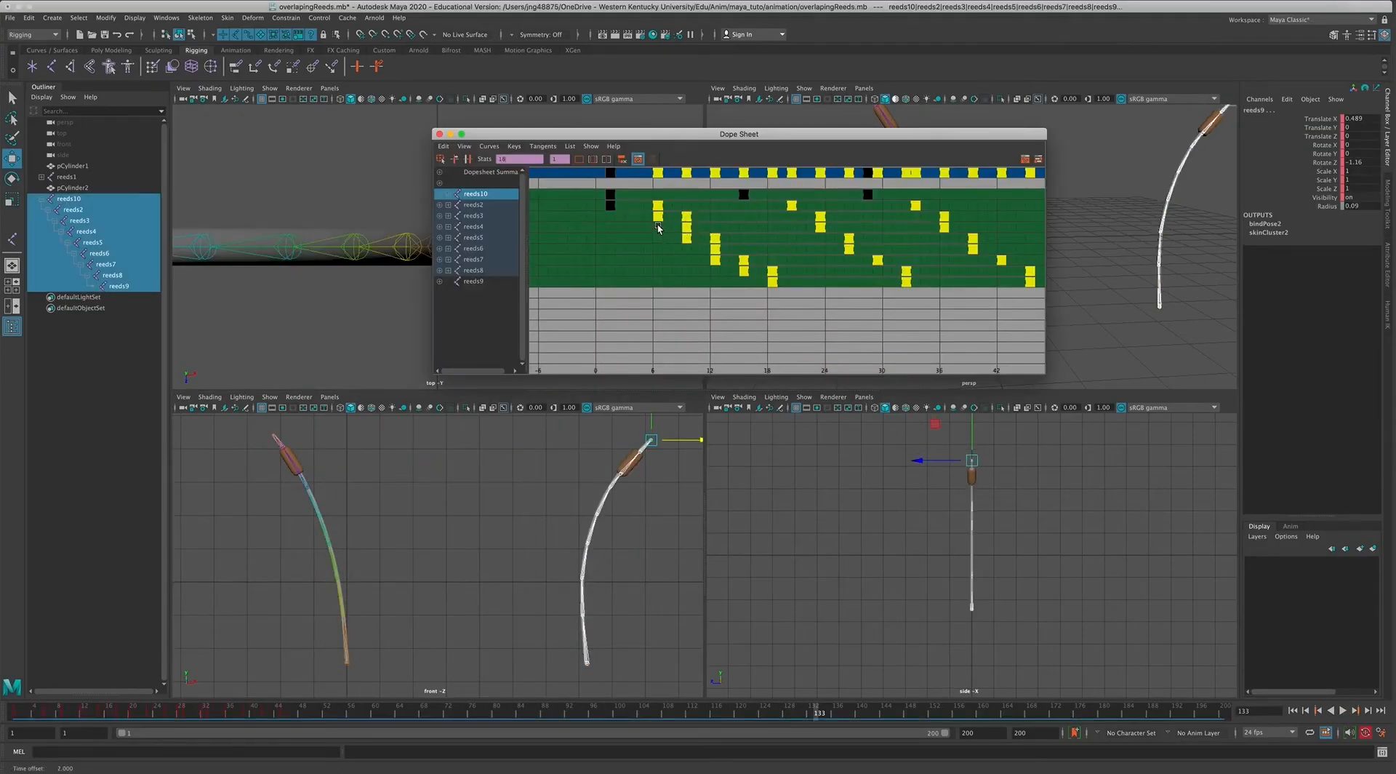
Widen the stagger by shifting the keys from reeds3 down later by 2 frames, and those from reeds5 down by more.
left_click_drag(784, 245, 1047, 328)
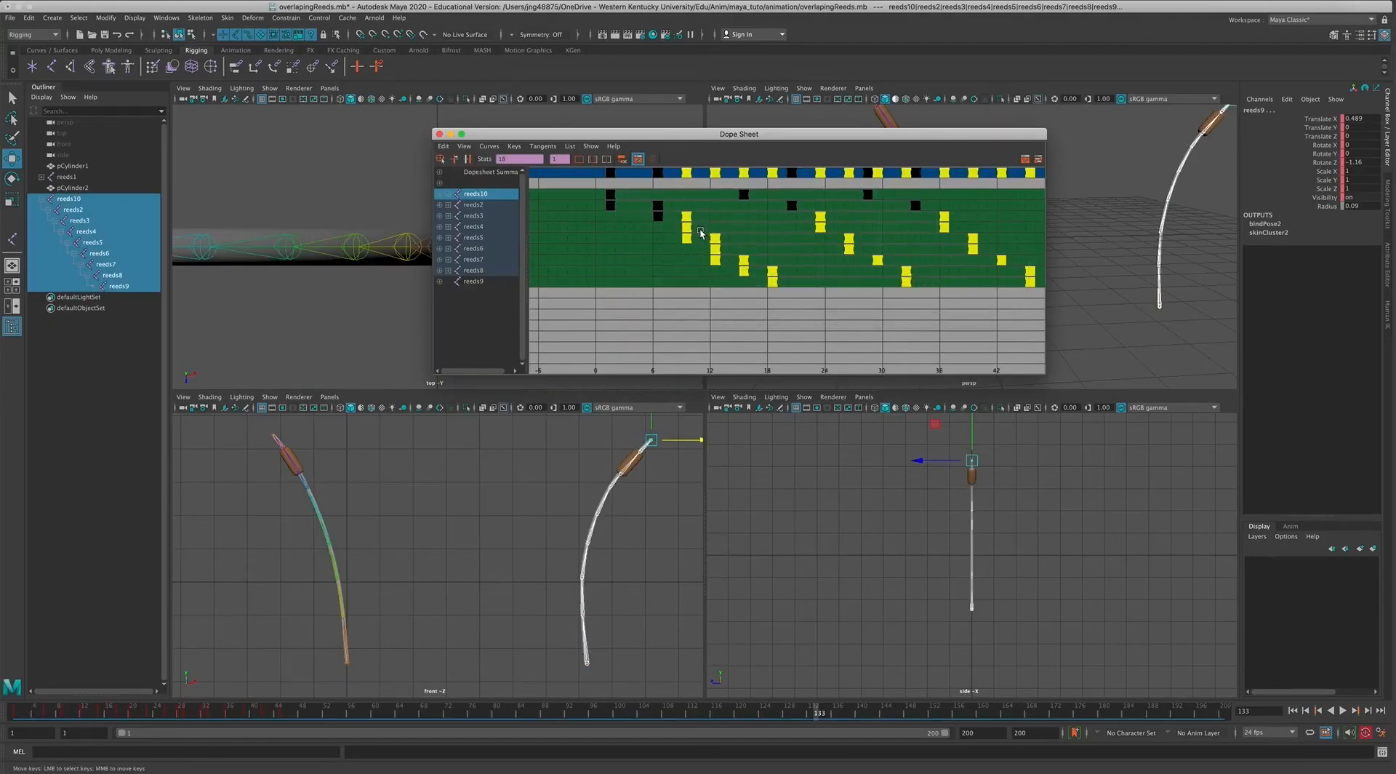
middle_click_drag(686, 232, 702, 231)
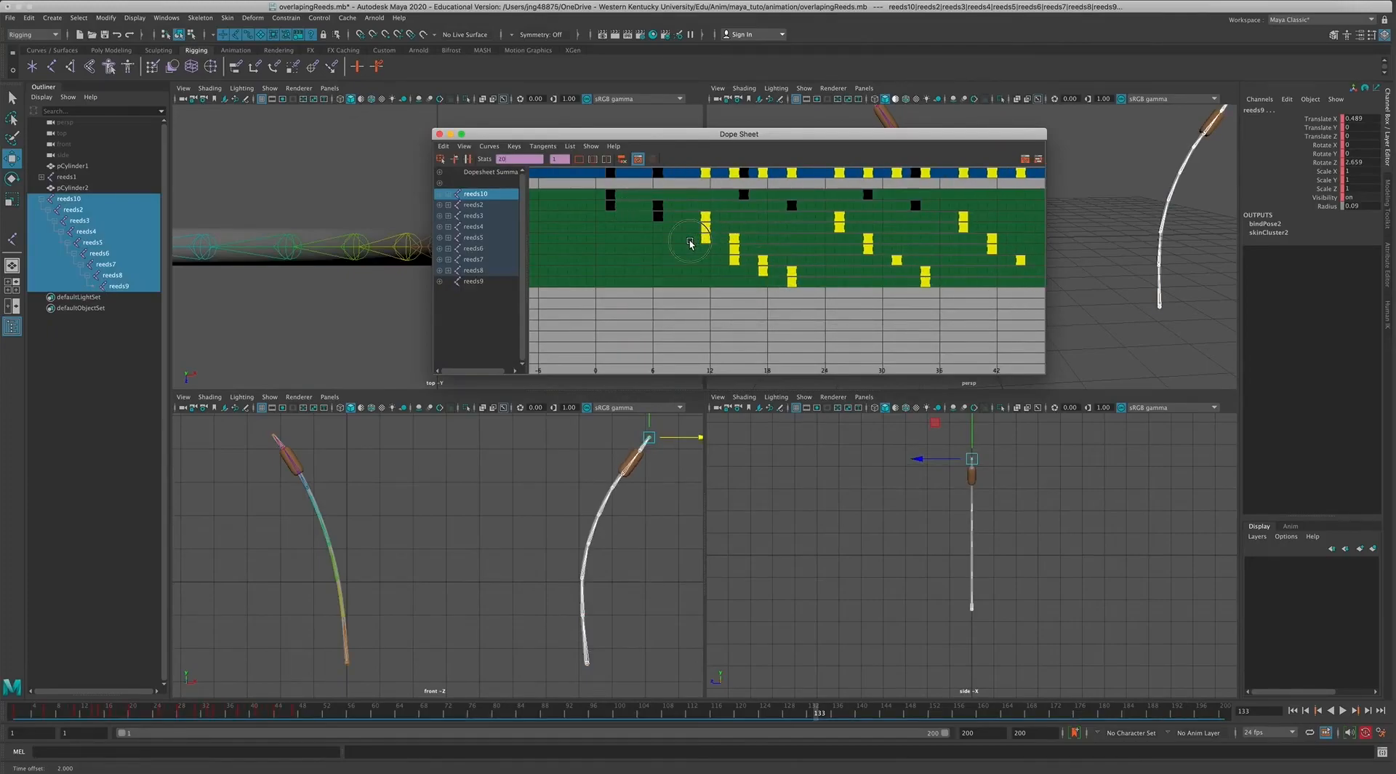
left_click(672, 232)
left_click_drag(720, 233, 1043, 342)
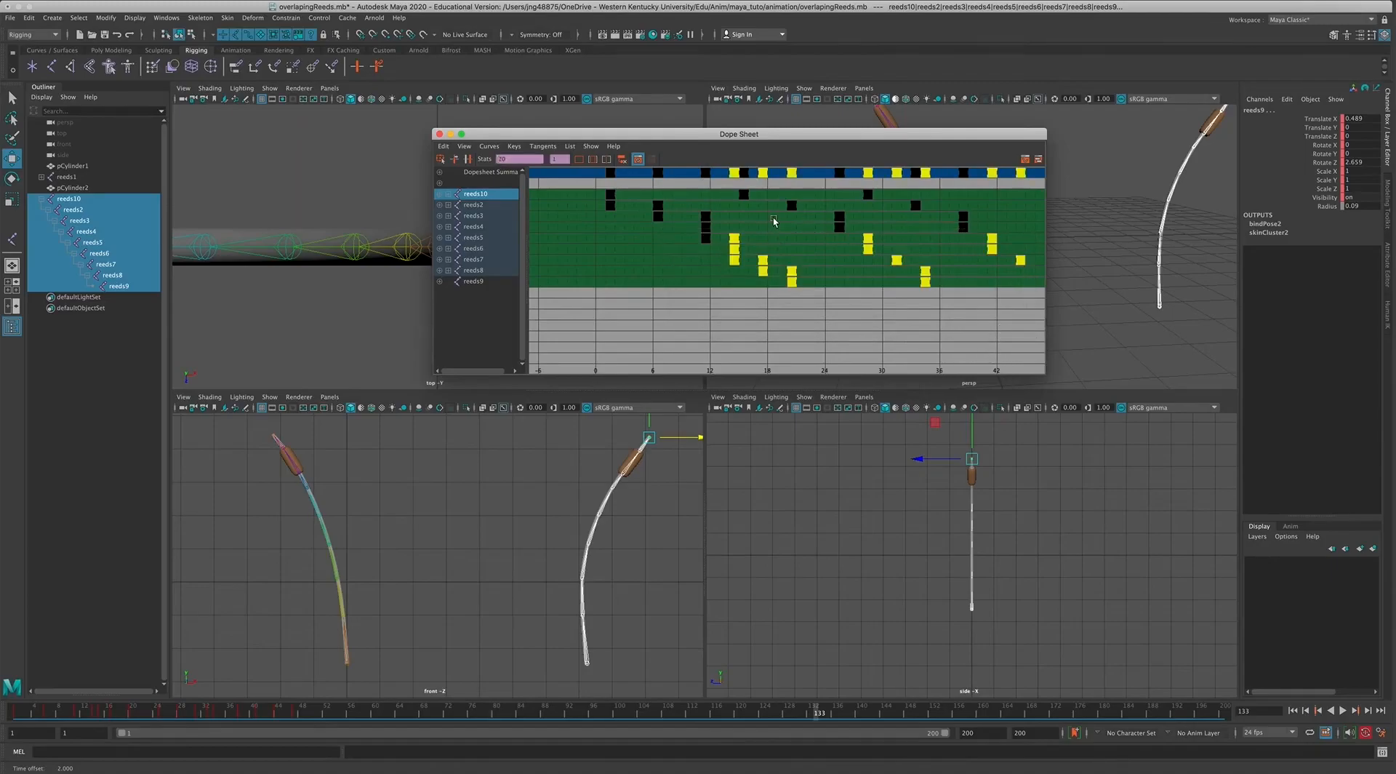
middle_click_drag(737, 246, 755, 245)
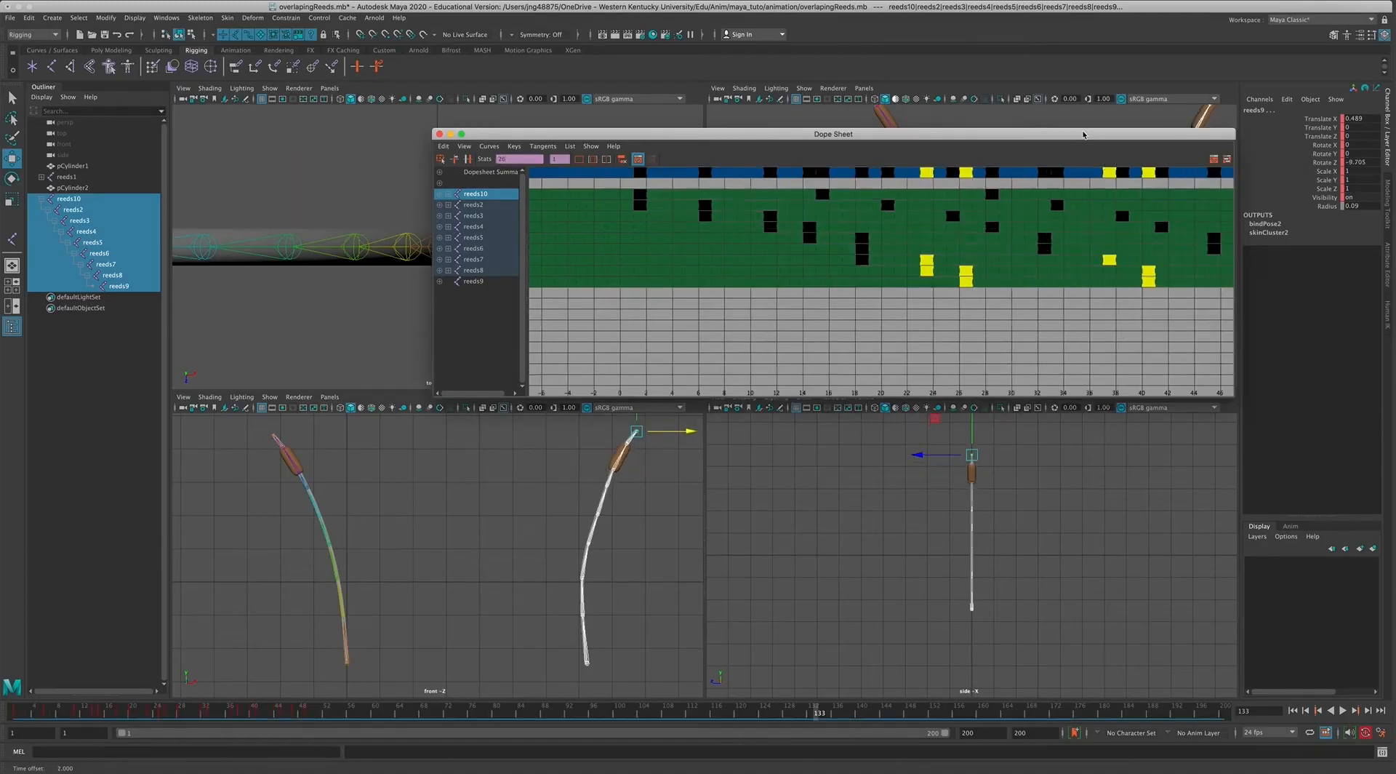
Reposition the Dope Sheet and shift the last joint reeds9's later keys by 4 frames.
left_click_drag(1085, 134, 934, 170)
left_click(847, 335)
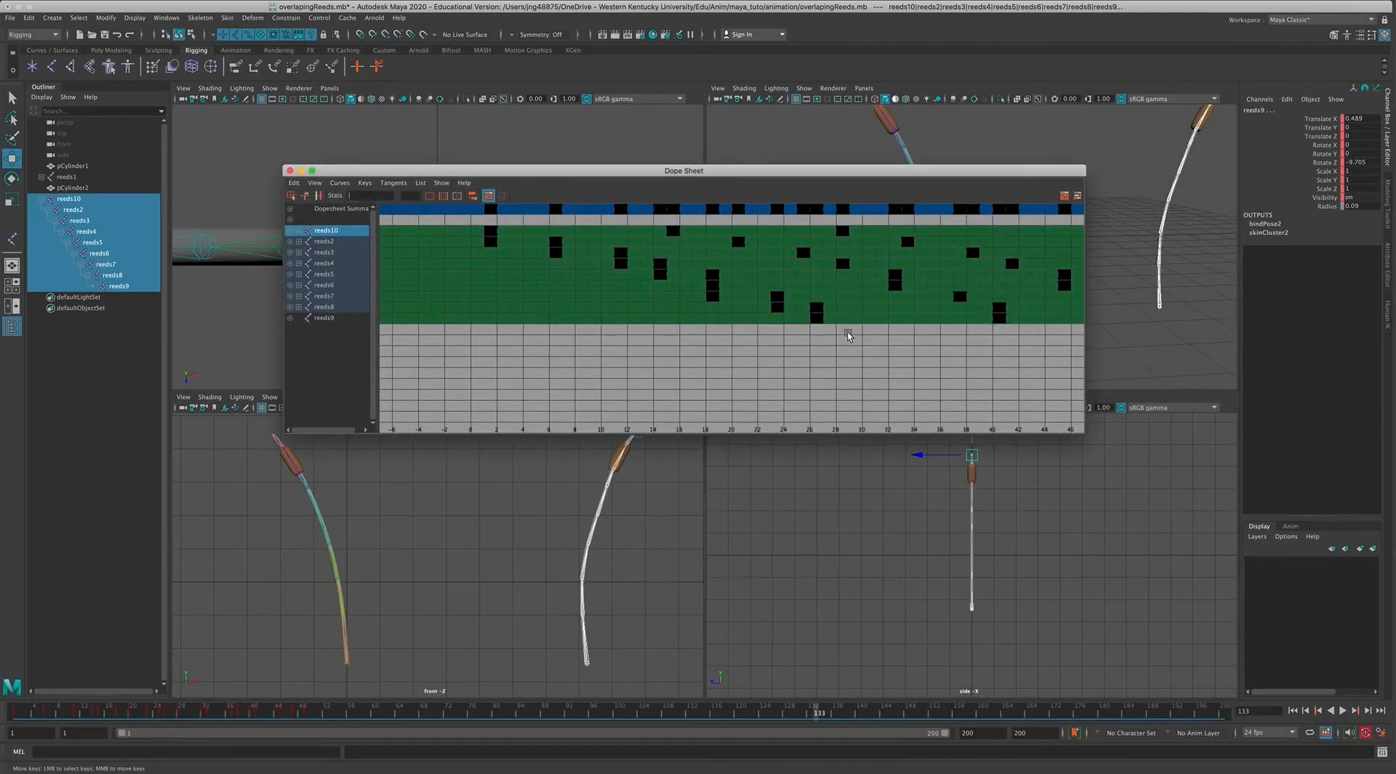
left_click_drag(756, 314, 1074, 353)
middle_click_drag(1004, 320, 1042, 323)
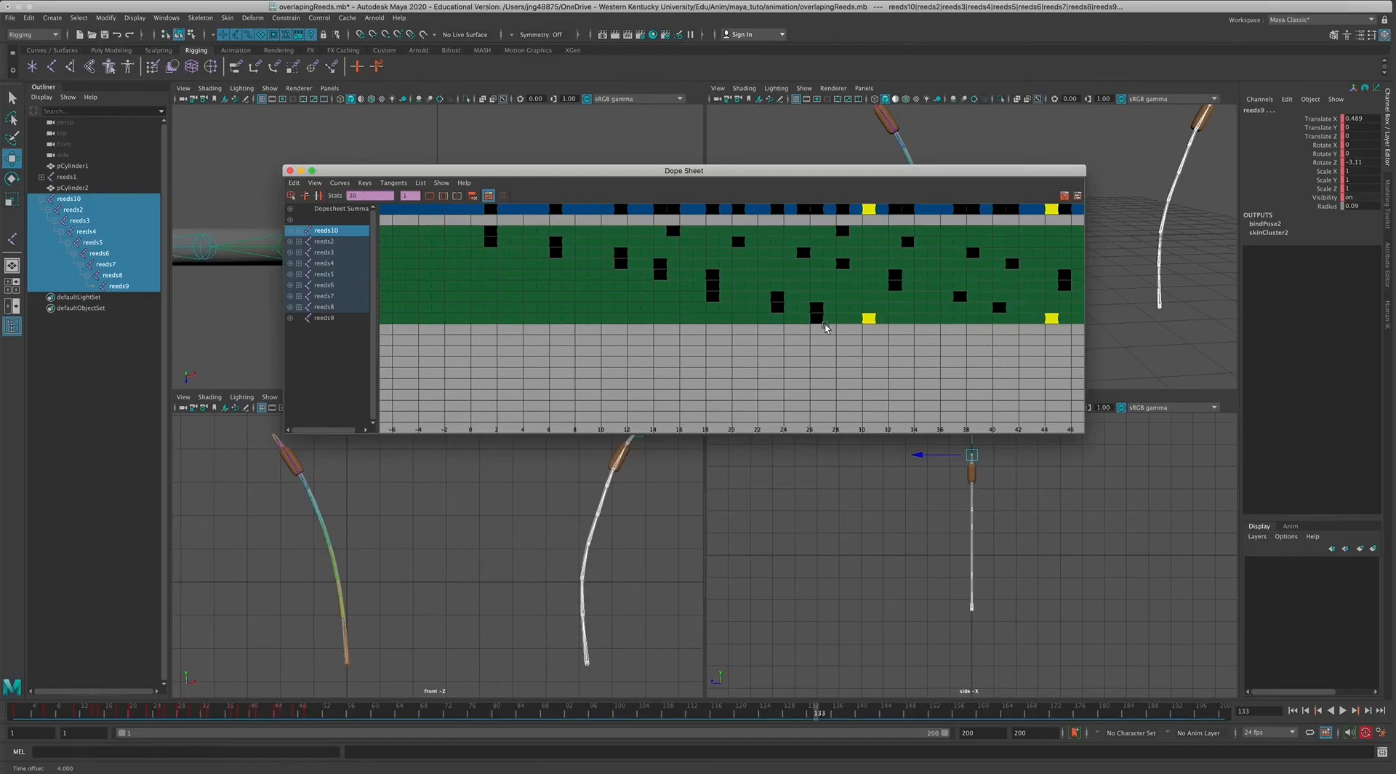
left_click(862, 342)
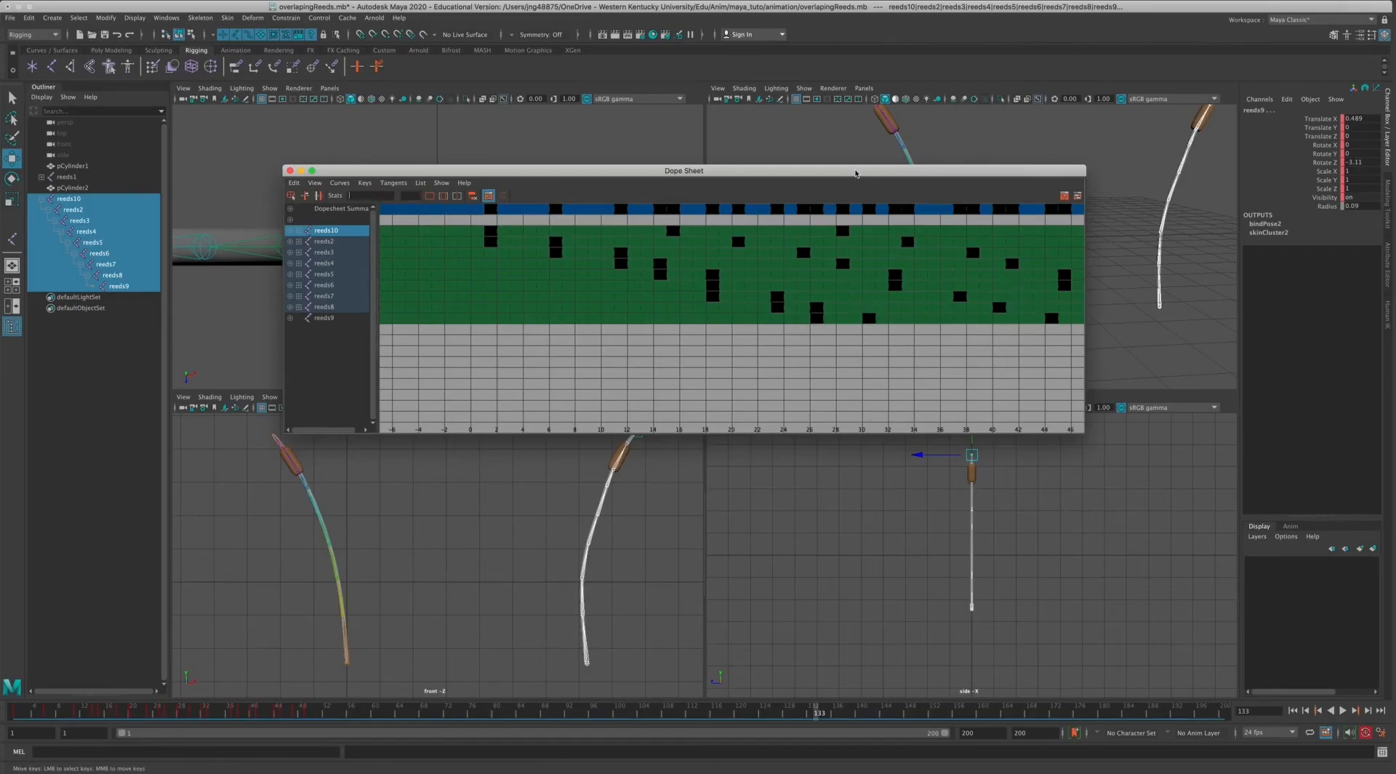
Move the Dope Sheet clear of the front view and play the animation from the start to check the overlap.
left_click_drag(855, 173, 813, 93)
left_click(1292, 709)
left_click(1343, 710)
left_click(1343, 710)
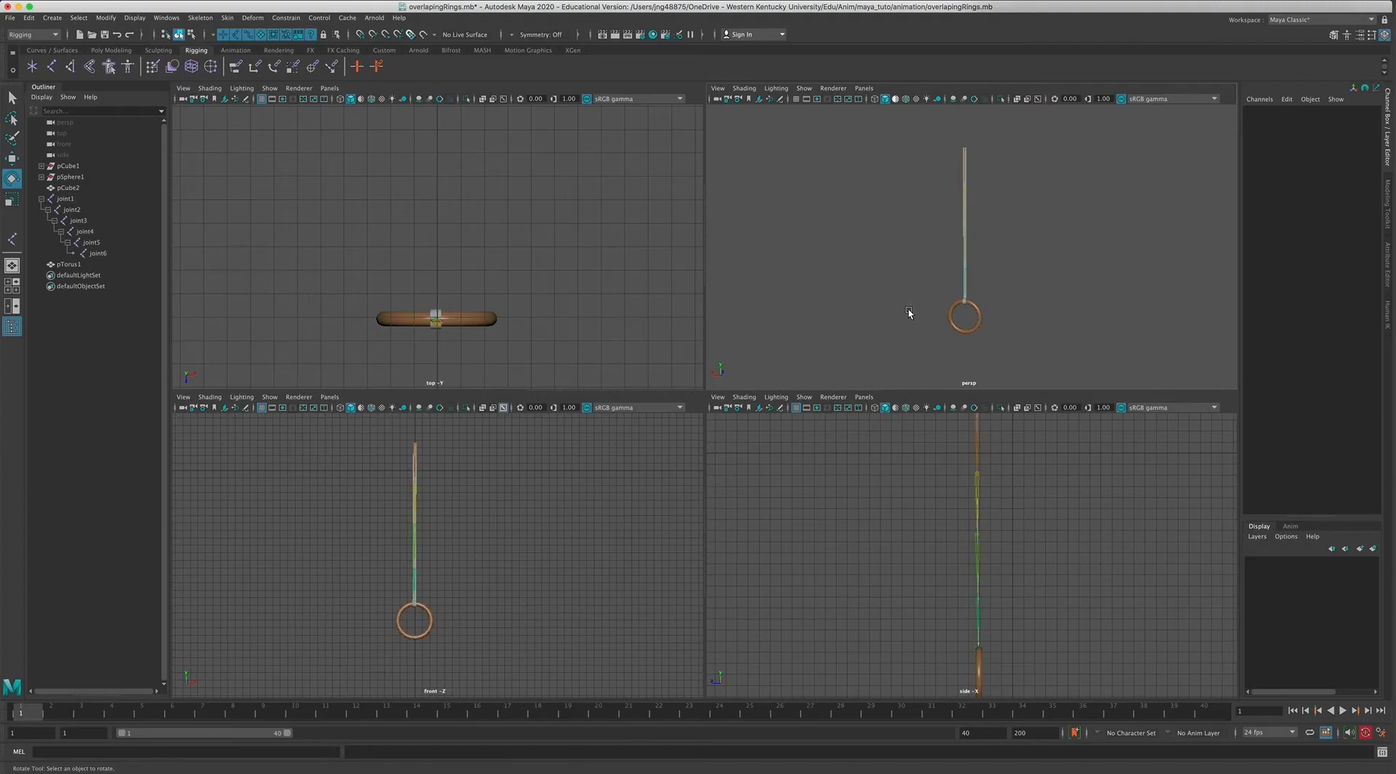
Maximize the front view in the overlapingRings scene and hide its grid.
mouse_move(909, 313)
left_mouse_down("alt")
mouse_move(867, 312)
mouse_move(913, 331)
mouse_move(885, 323)
left_mouse_up("alt")
key("space")
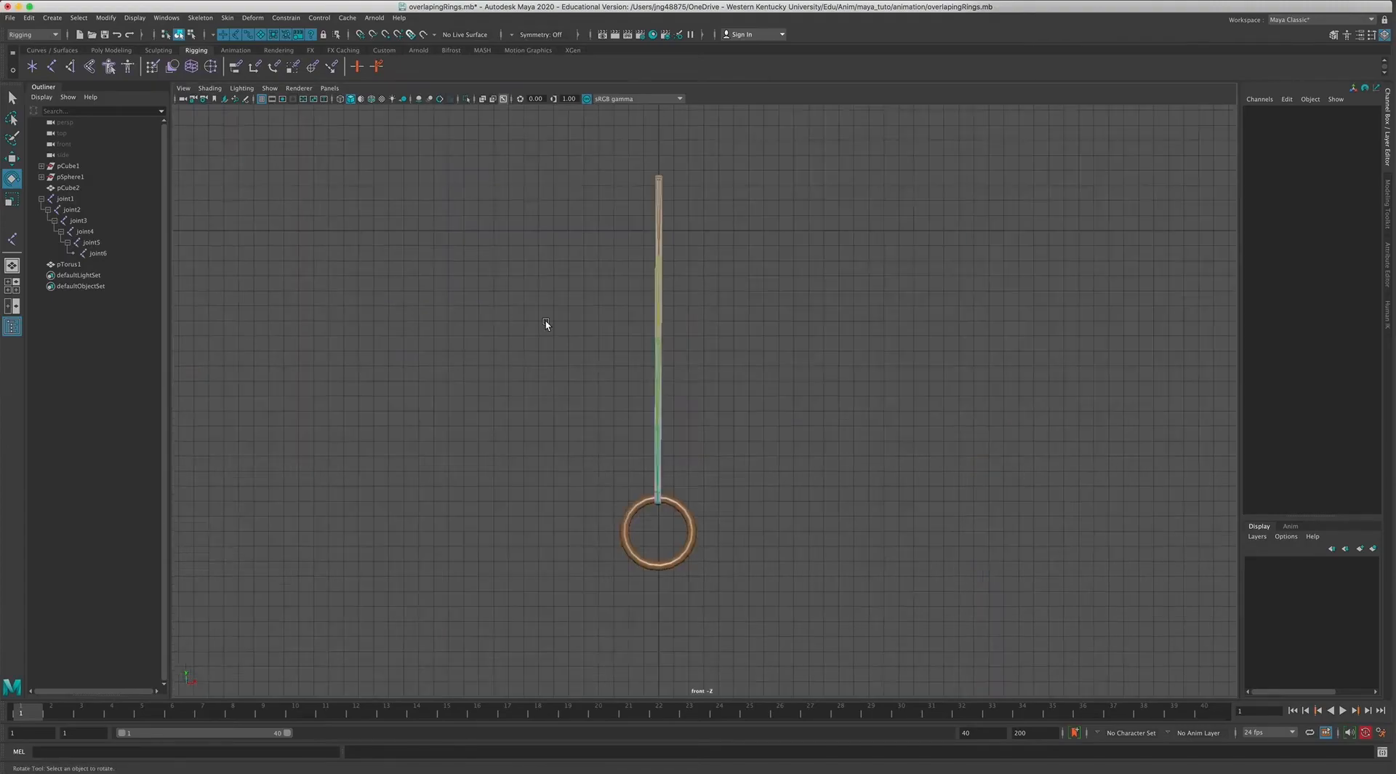
left_click(262, 99)
right_click_drag(709, 486, 929, 530, "alt")
left_click_drag(779, 523, 761, 525, "alt")
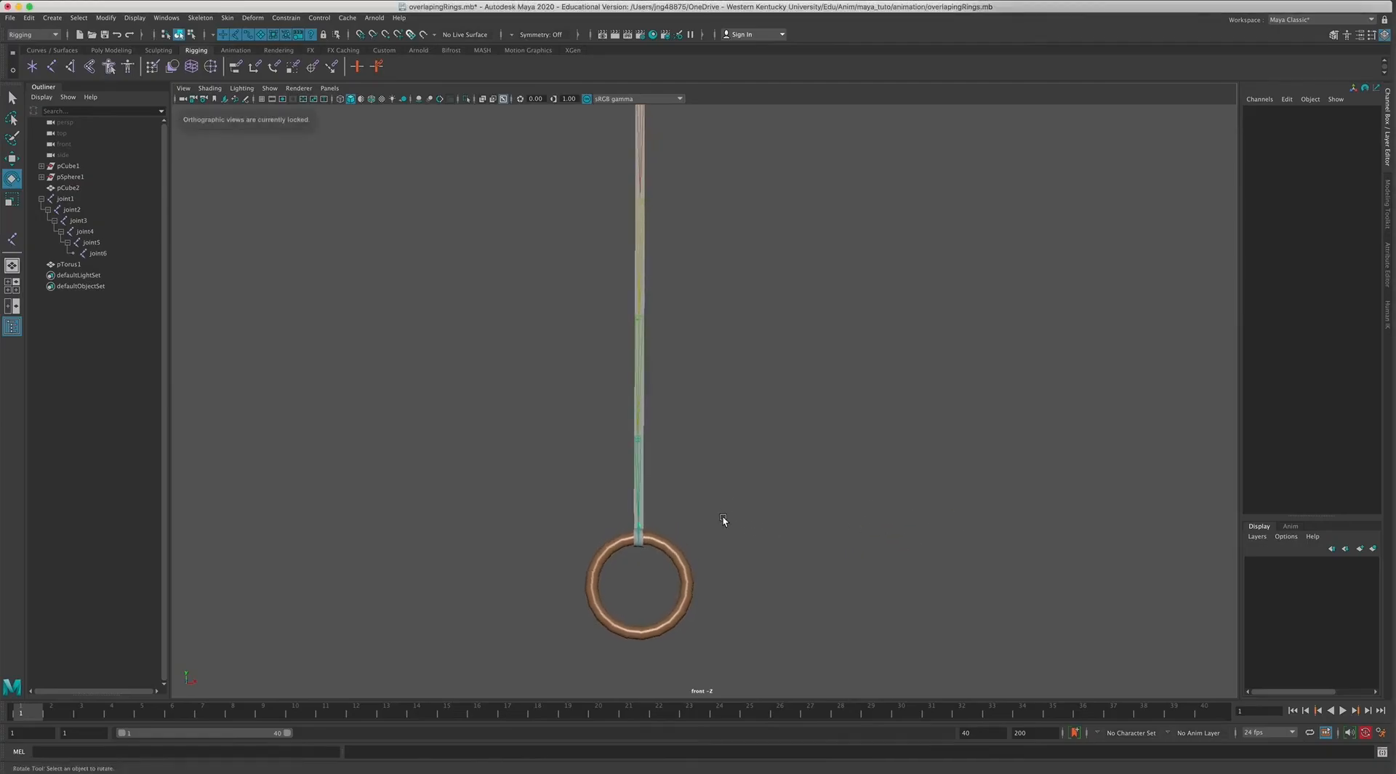
middle_click_drag(692, 523, 720, 561, "alt")
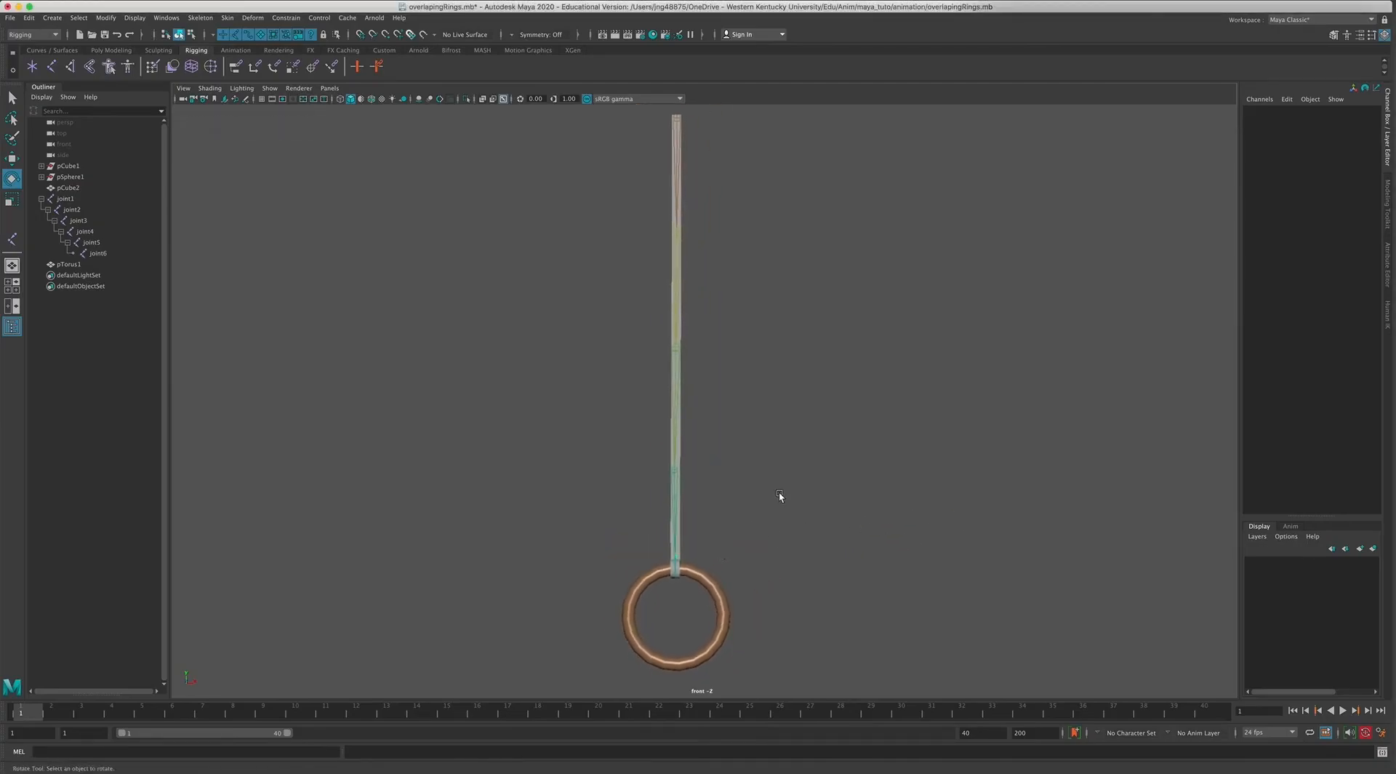
Select joint1 through joint6 and rotate them together to curl the rope out to the left, keyed at frame 1.
left_click(59, 199)
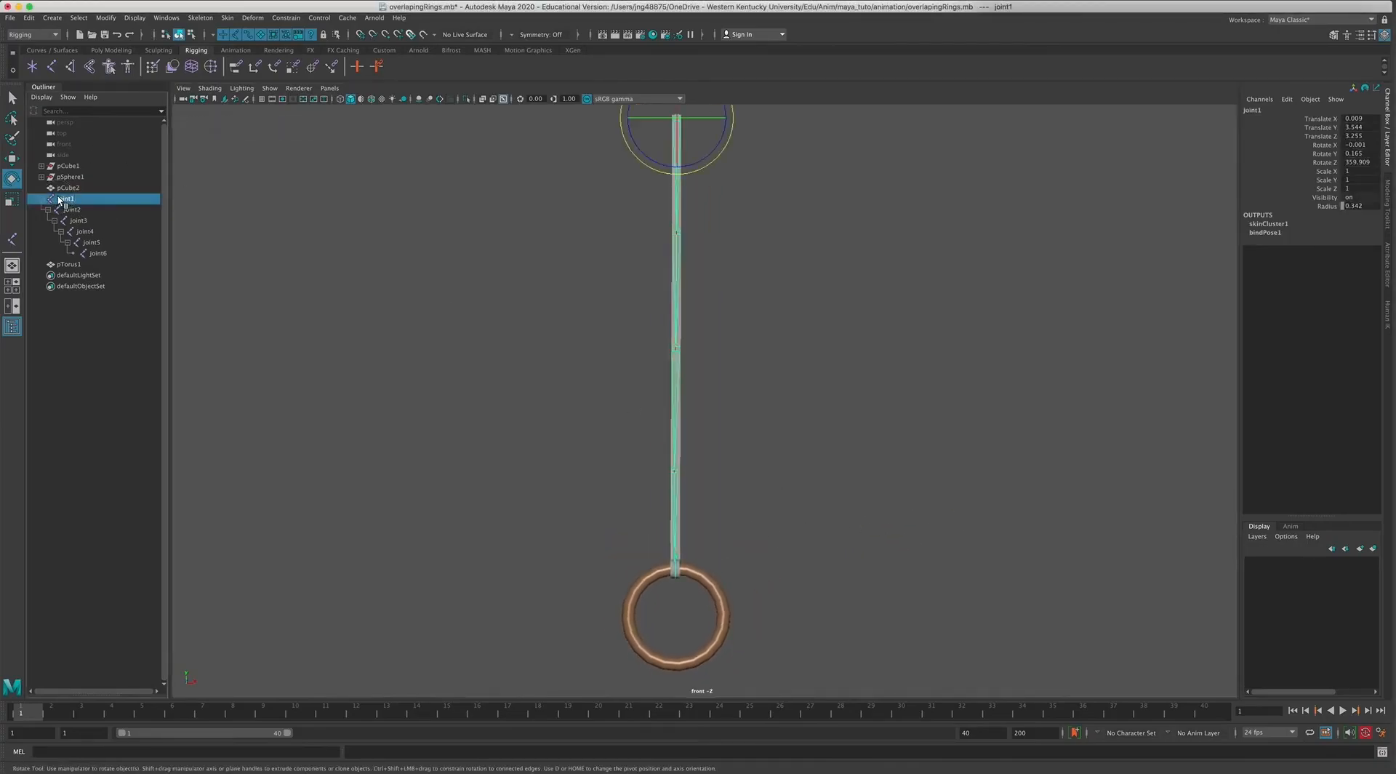
left_click(98, 254, "shift")
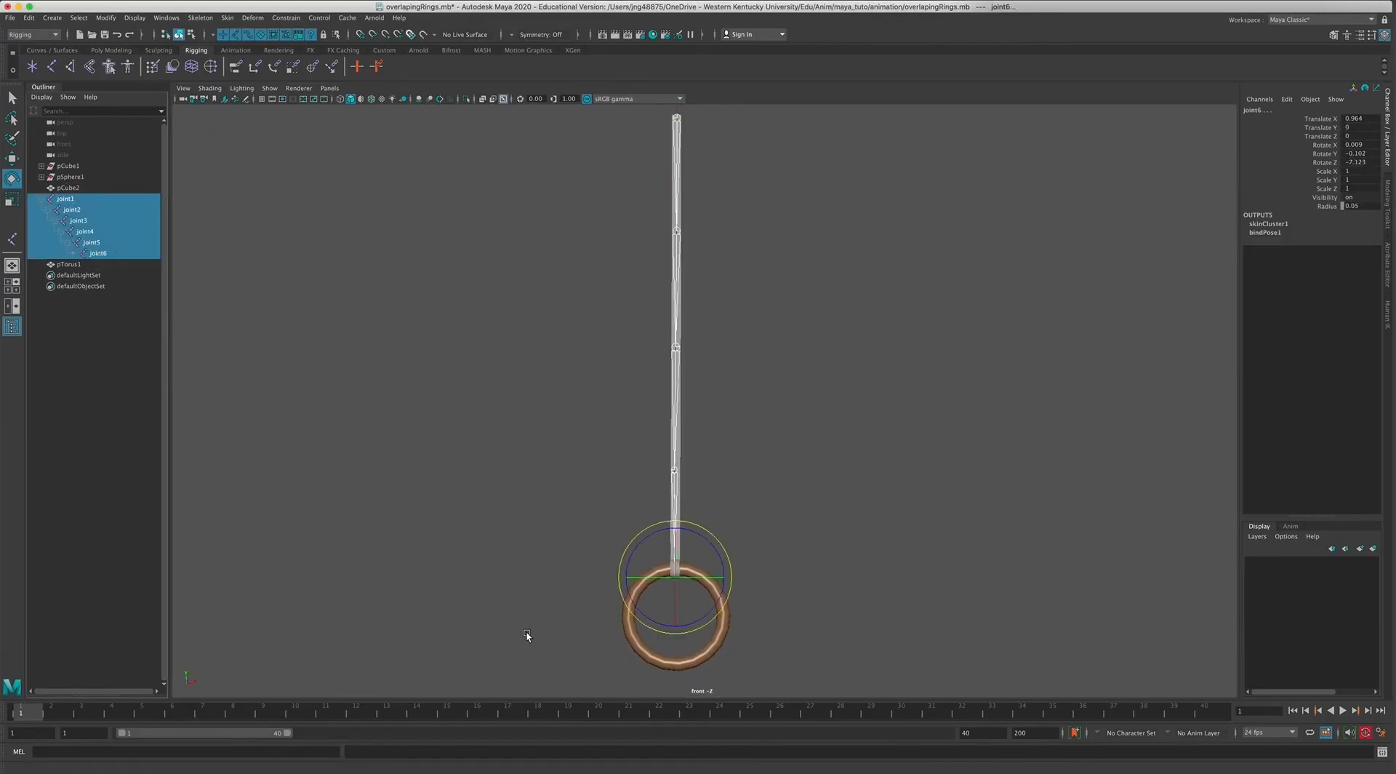
left_click_drag(710, 535, 721, 535)
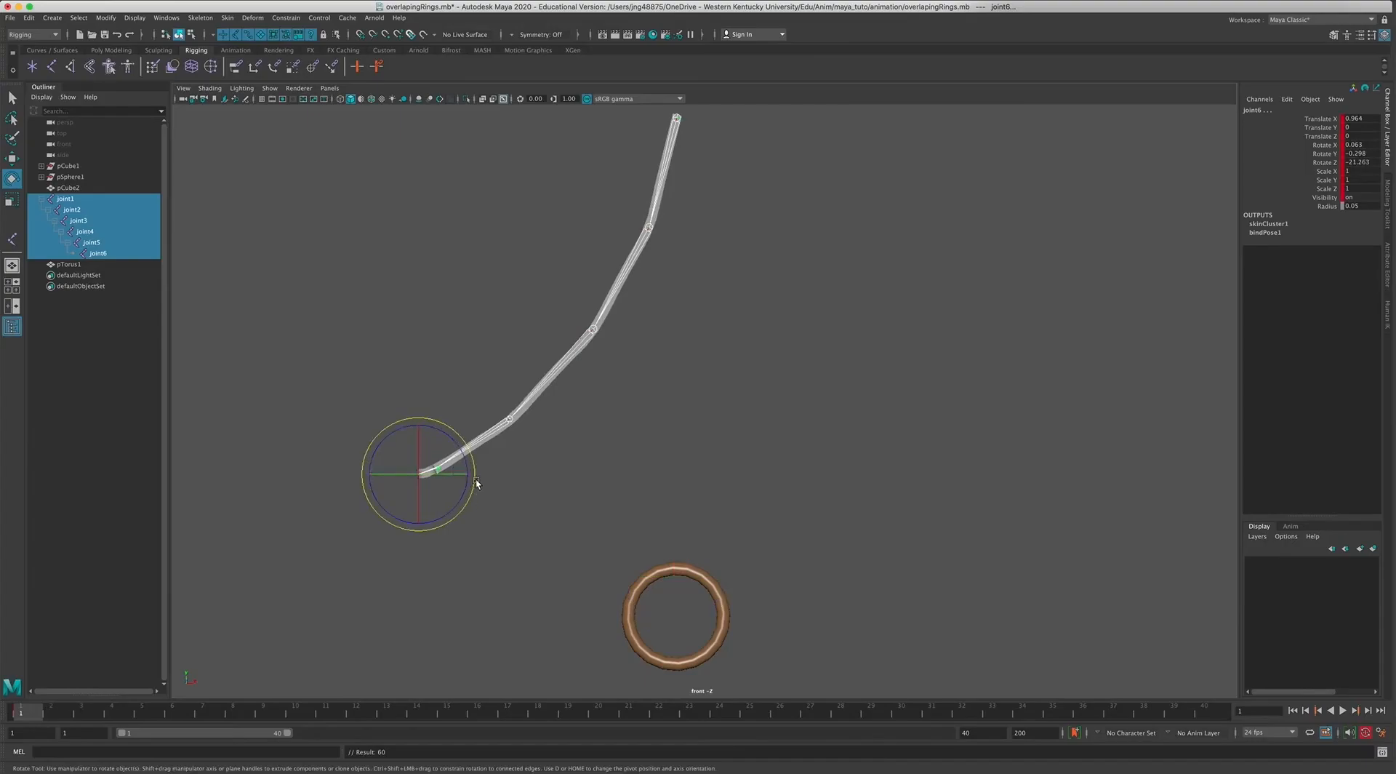
left_click_drag(412, 423, 392, 434)
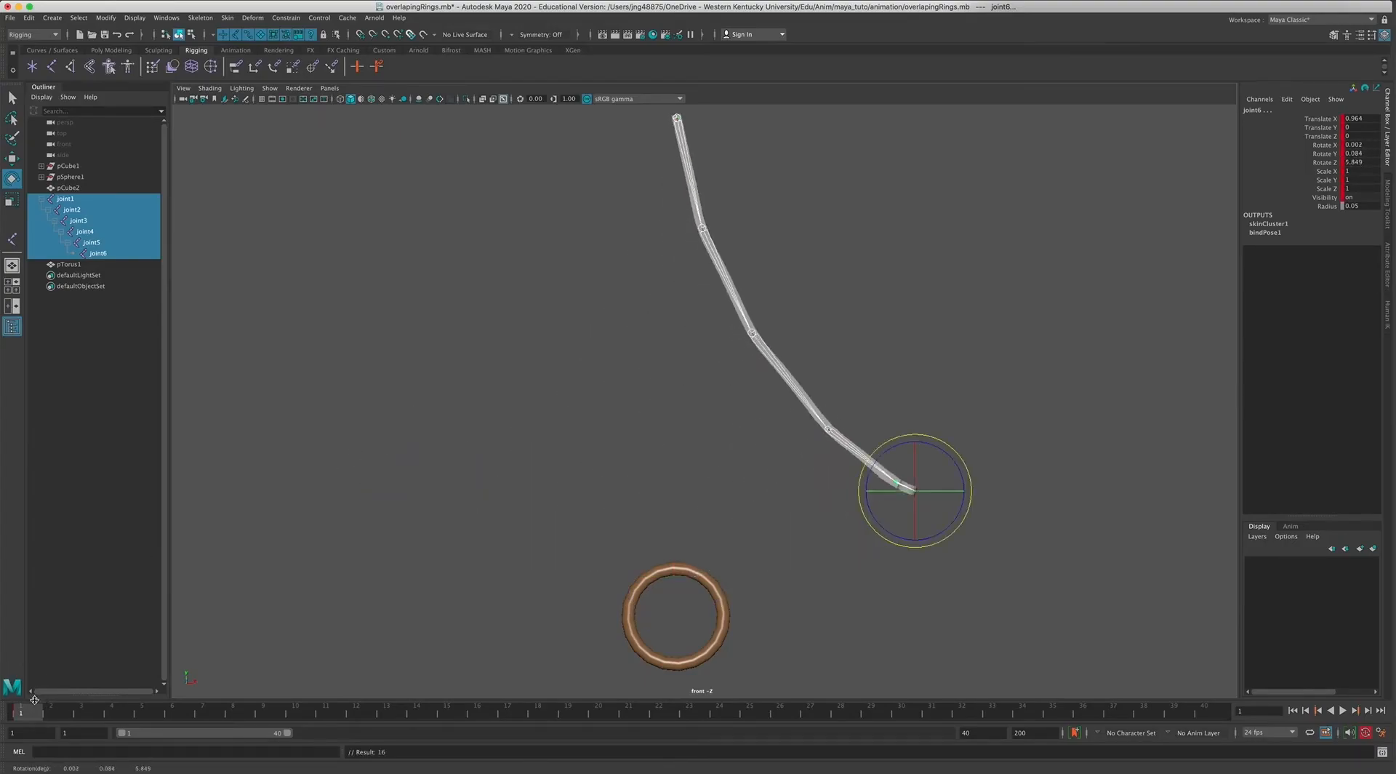
key("ctrl+z")
key("alt+v")
Key joint1 through joint6 swung out to the right at frame 16 and back to the left at frame 32.
key("alt+v")
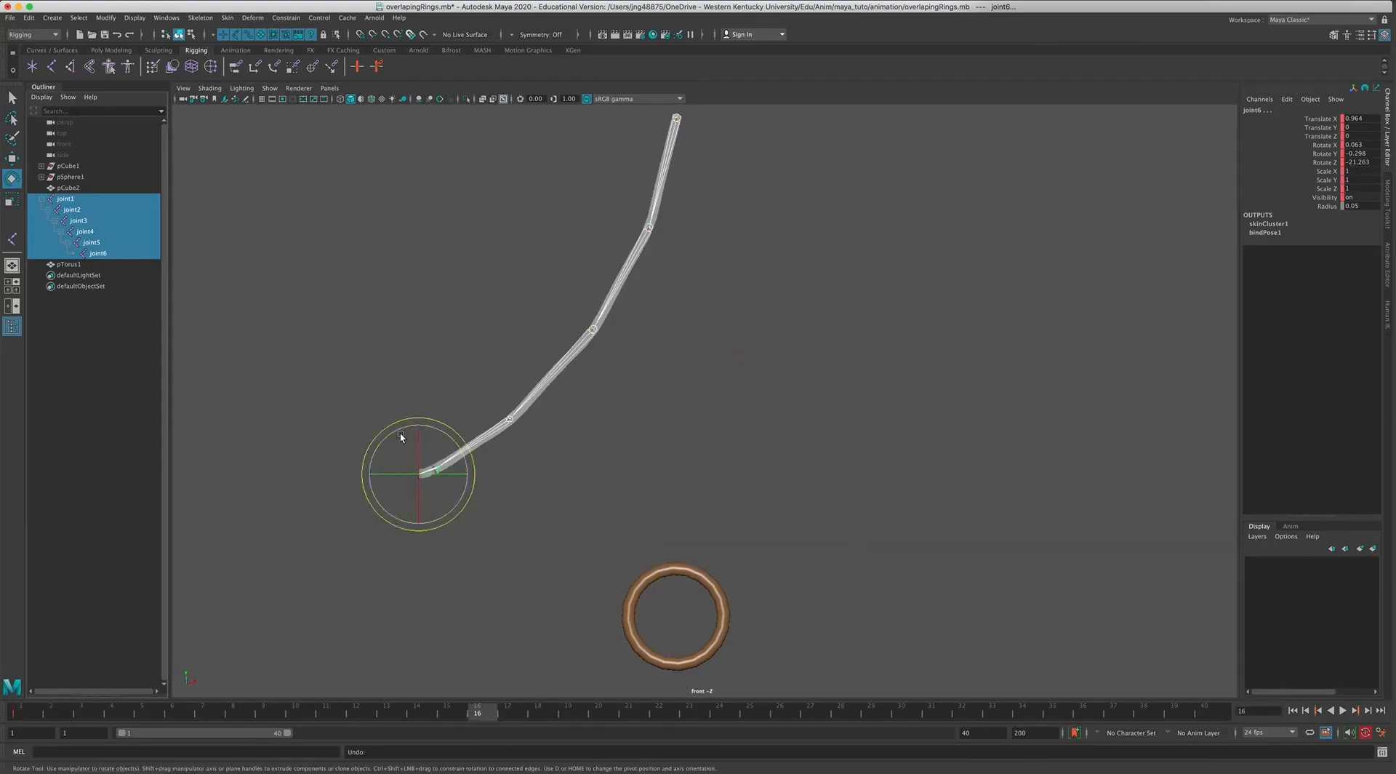
left_click_drag(390, 431, 373, 452)
key("alt+v")
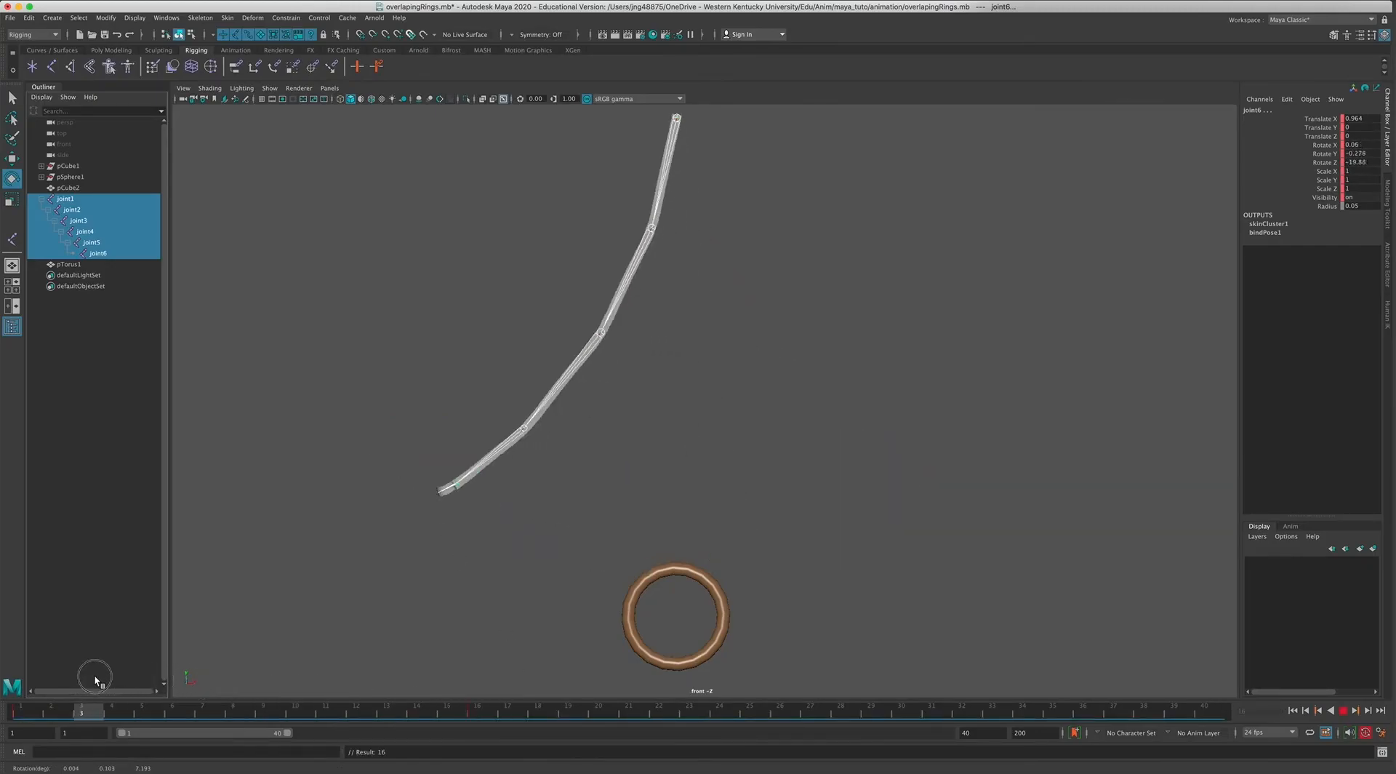
left_click_drag(855, 698, 964, 713)
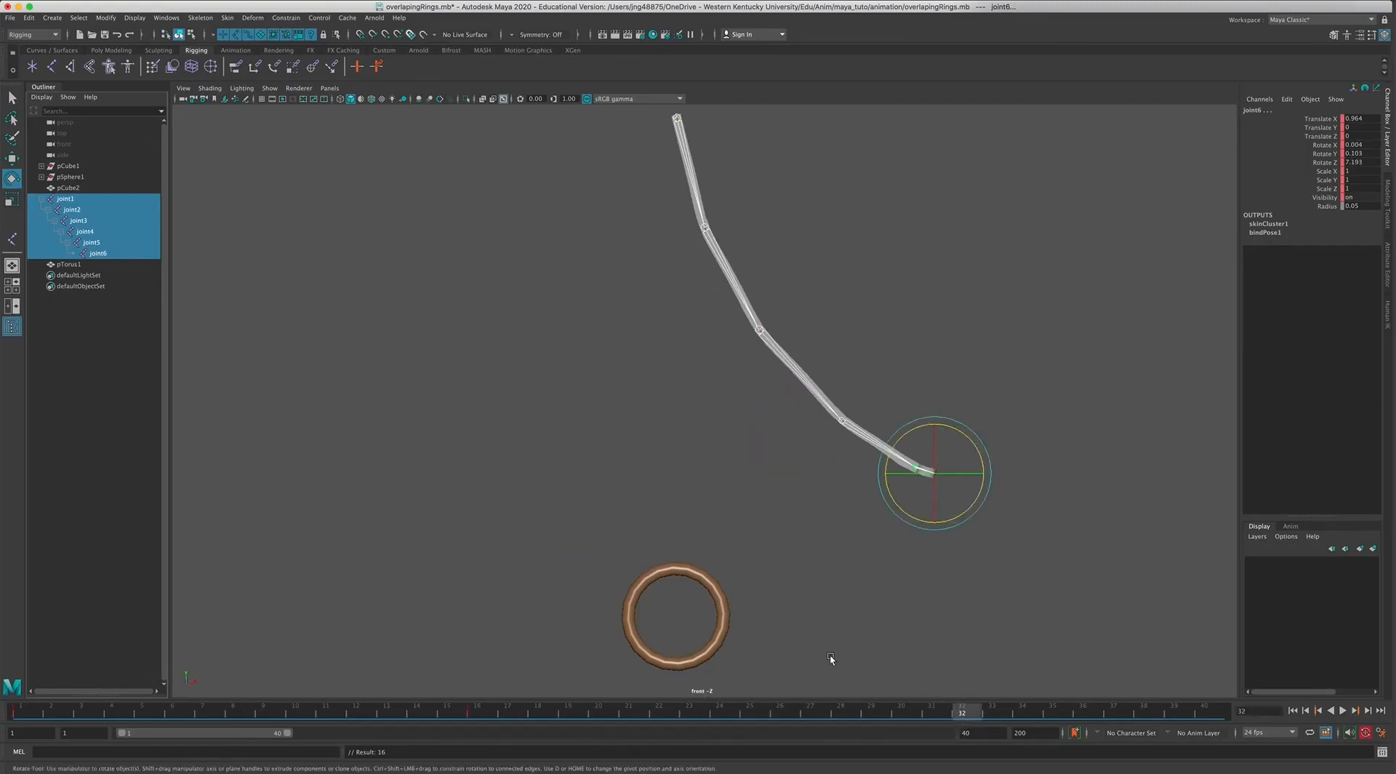
mouse_move(900, 445)
left_mouse_down()
mouse_move(885, 458)
mouse_move(930, 436)
mouse_move(918, 437)
left_mouse_up()
key("s")
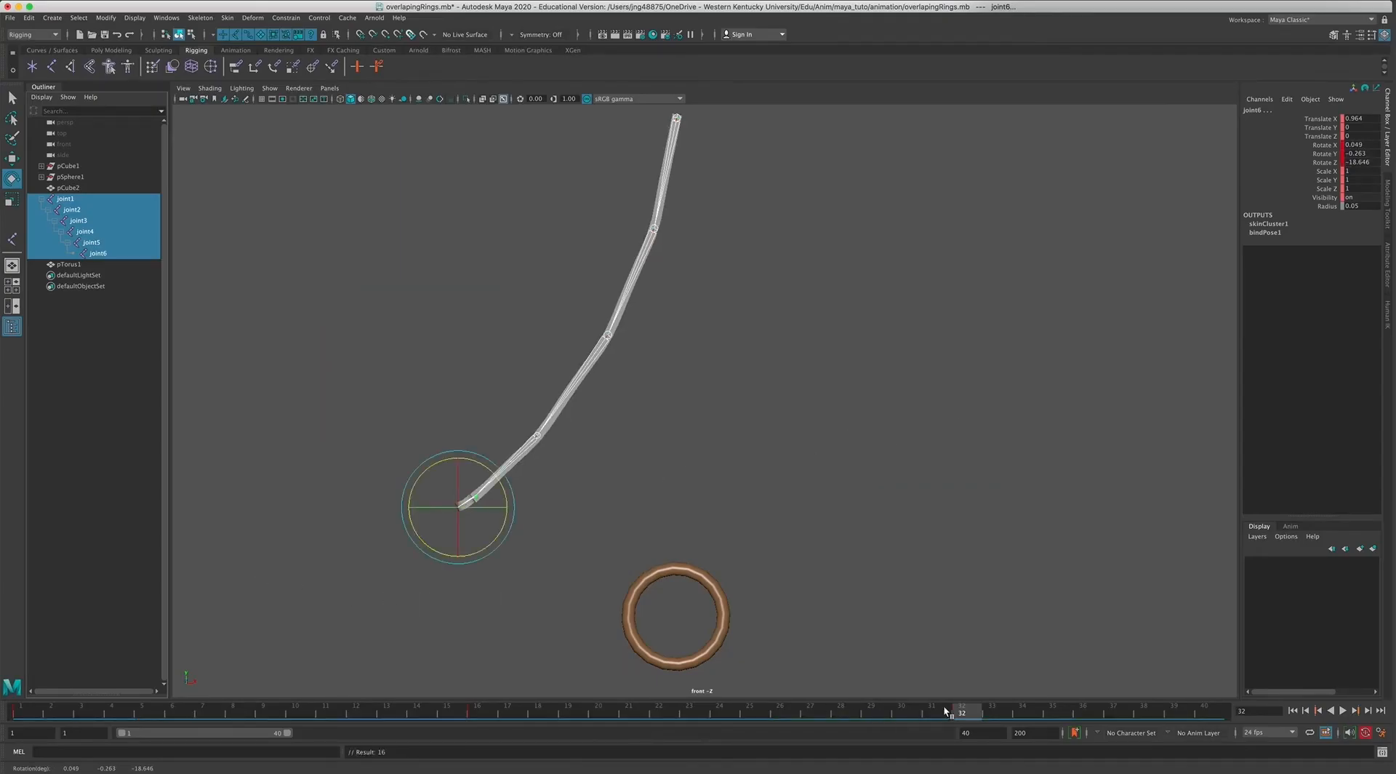
Set the playback range to end at frame 100, and play the rope's swing before returning to the first frame.
double_click(967, 733)
type("100")
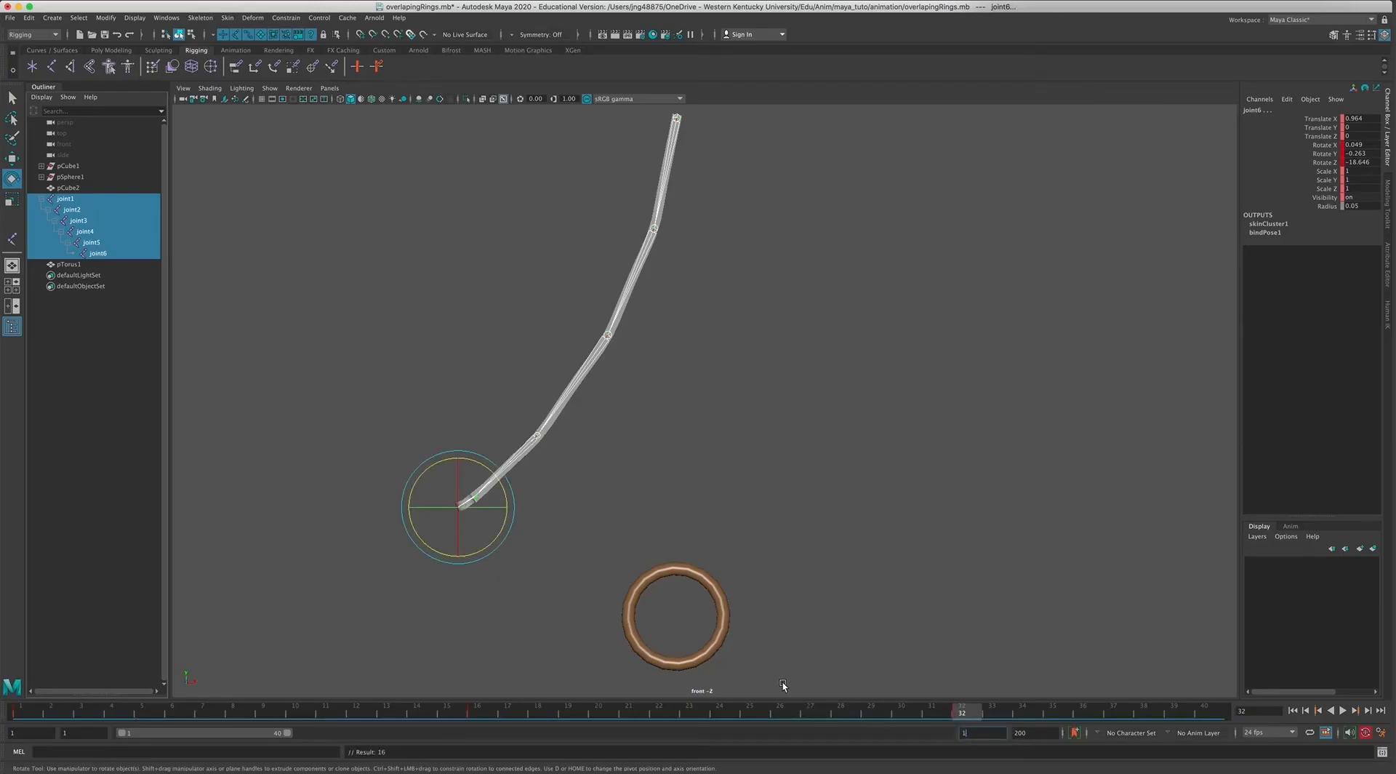
key("Return")
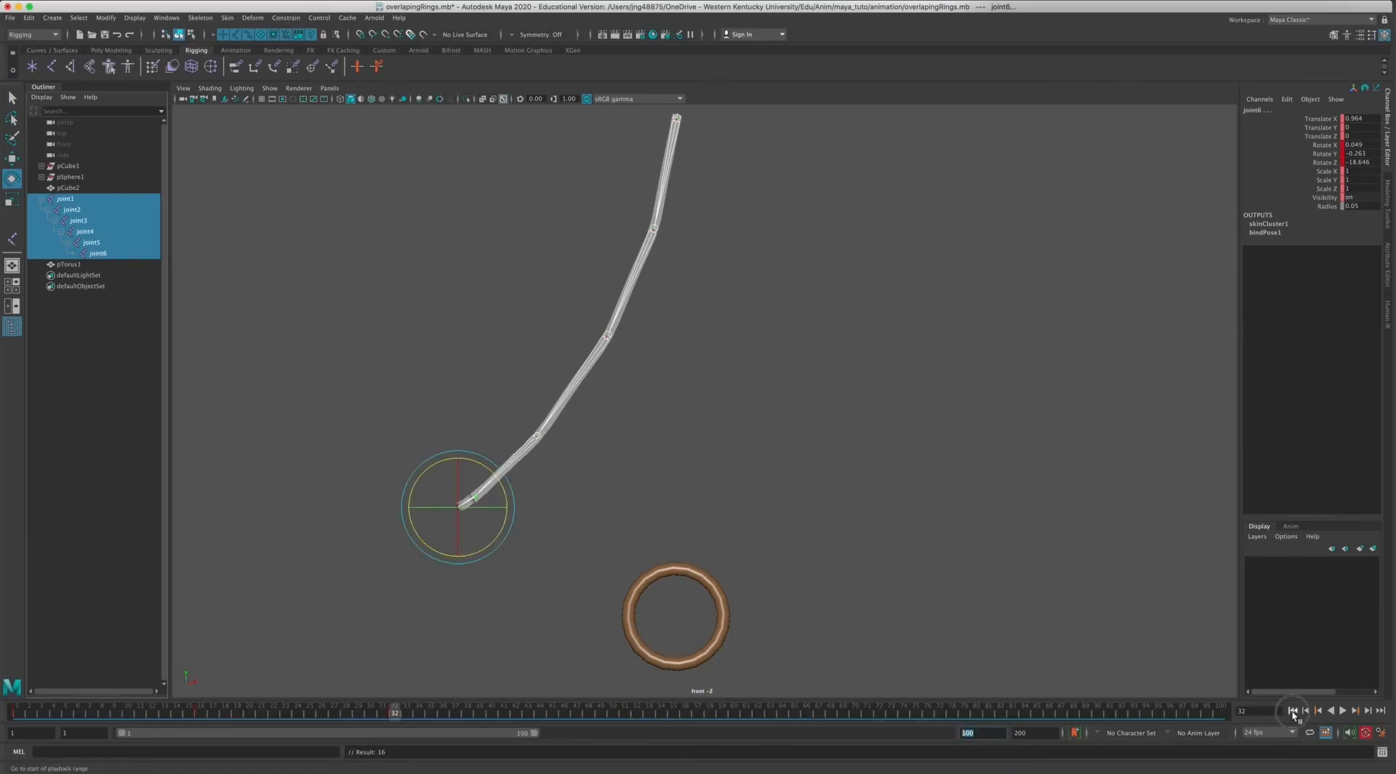
left_click(1343, 711)
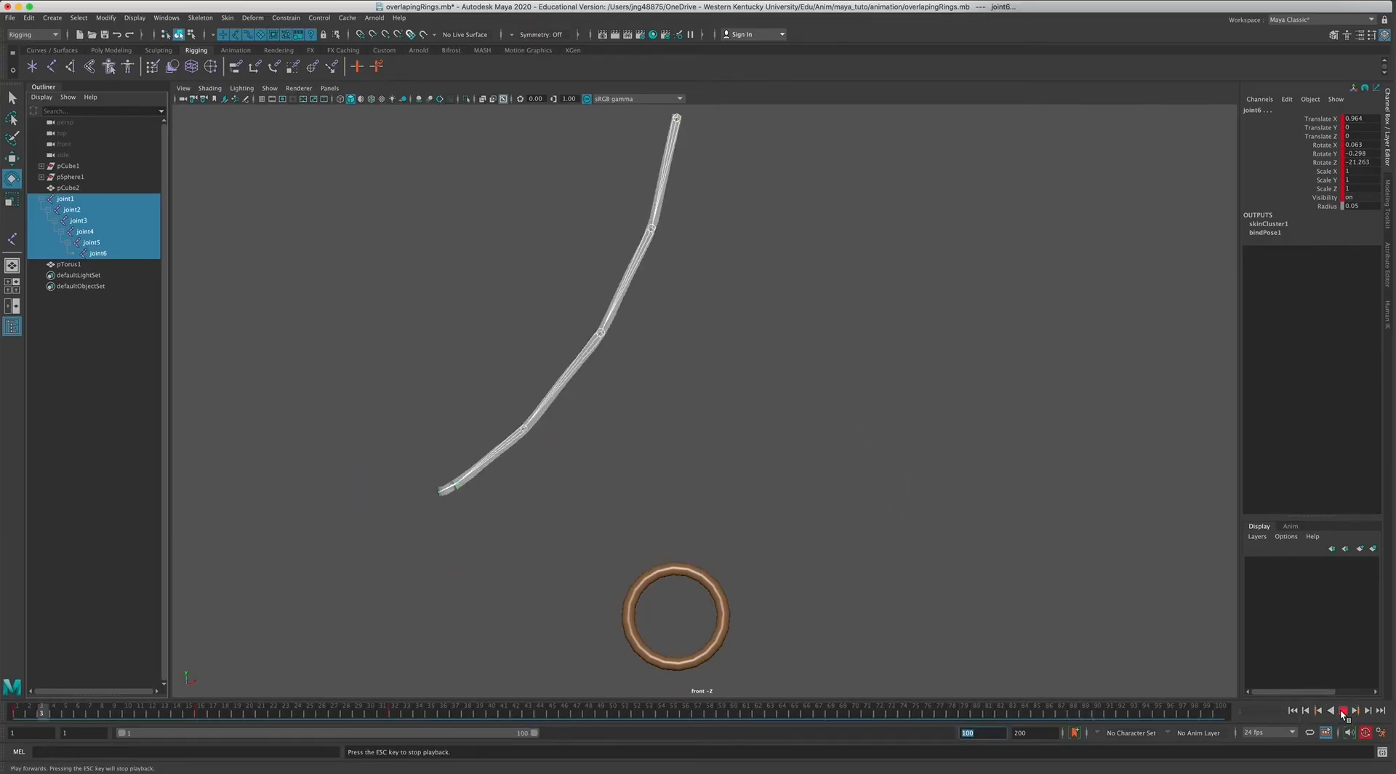
left_click(1343, 710)
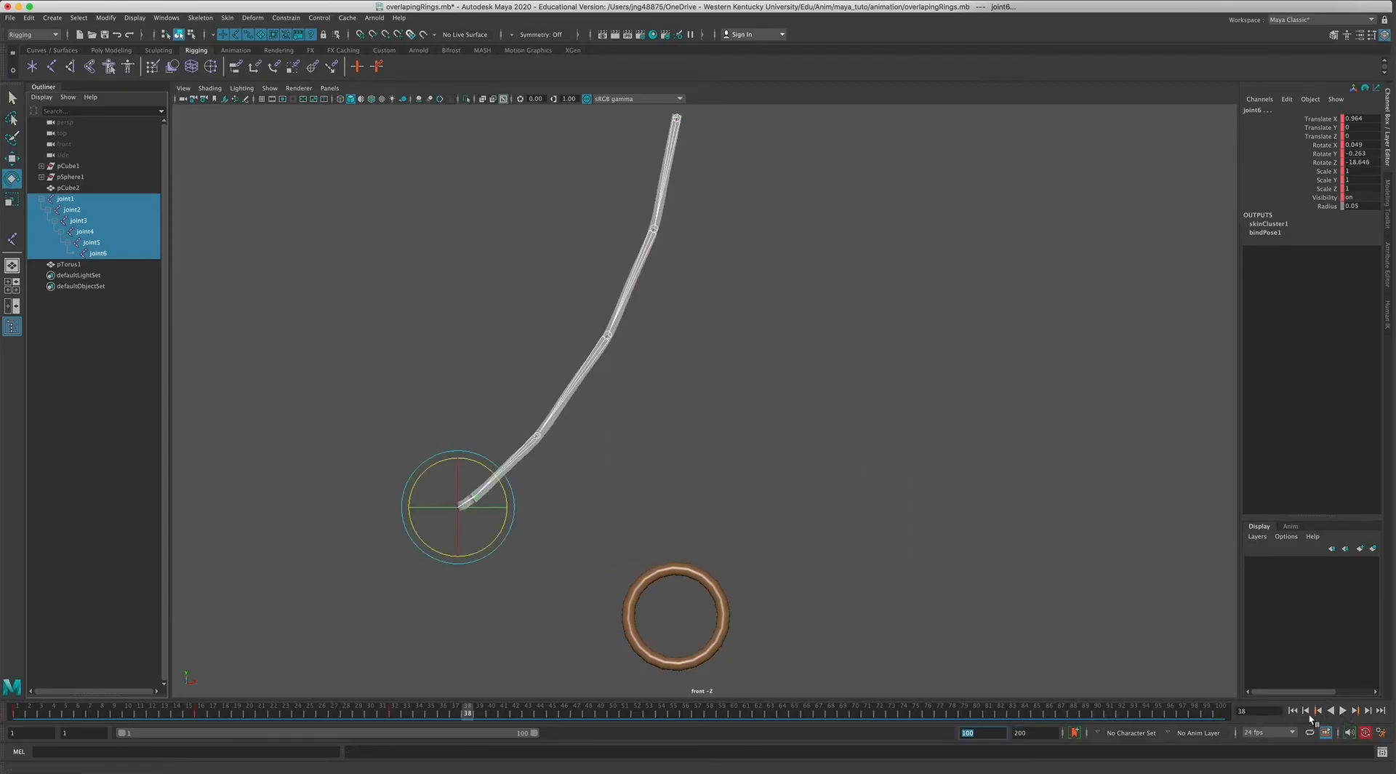
left_click(1293, 712)
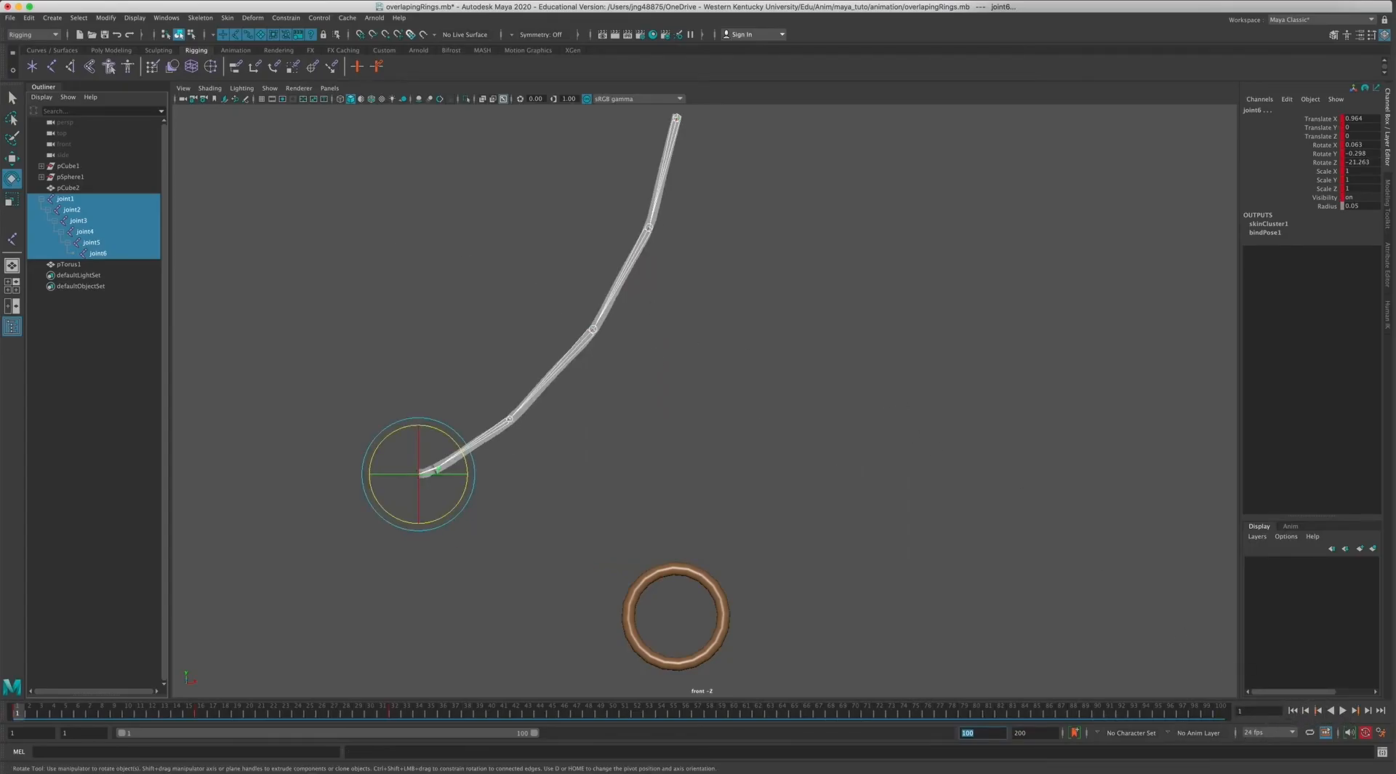
Open the Graph Editor for joint1 through joint6 and frame their curves so the swing keys can be seen.
left_click(33, 34)
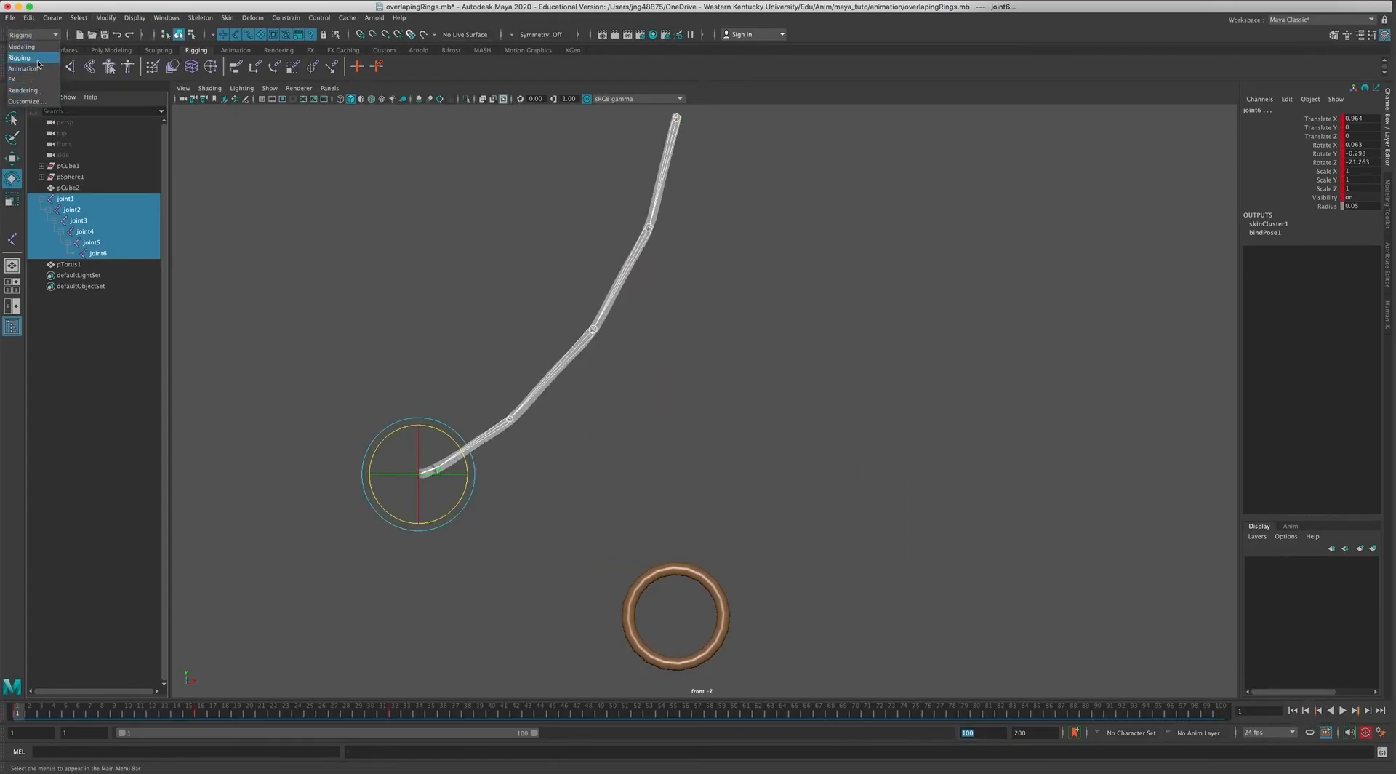
left_click(166, 17)
mouse_move(211, 77)
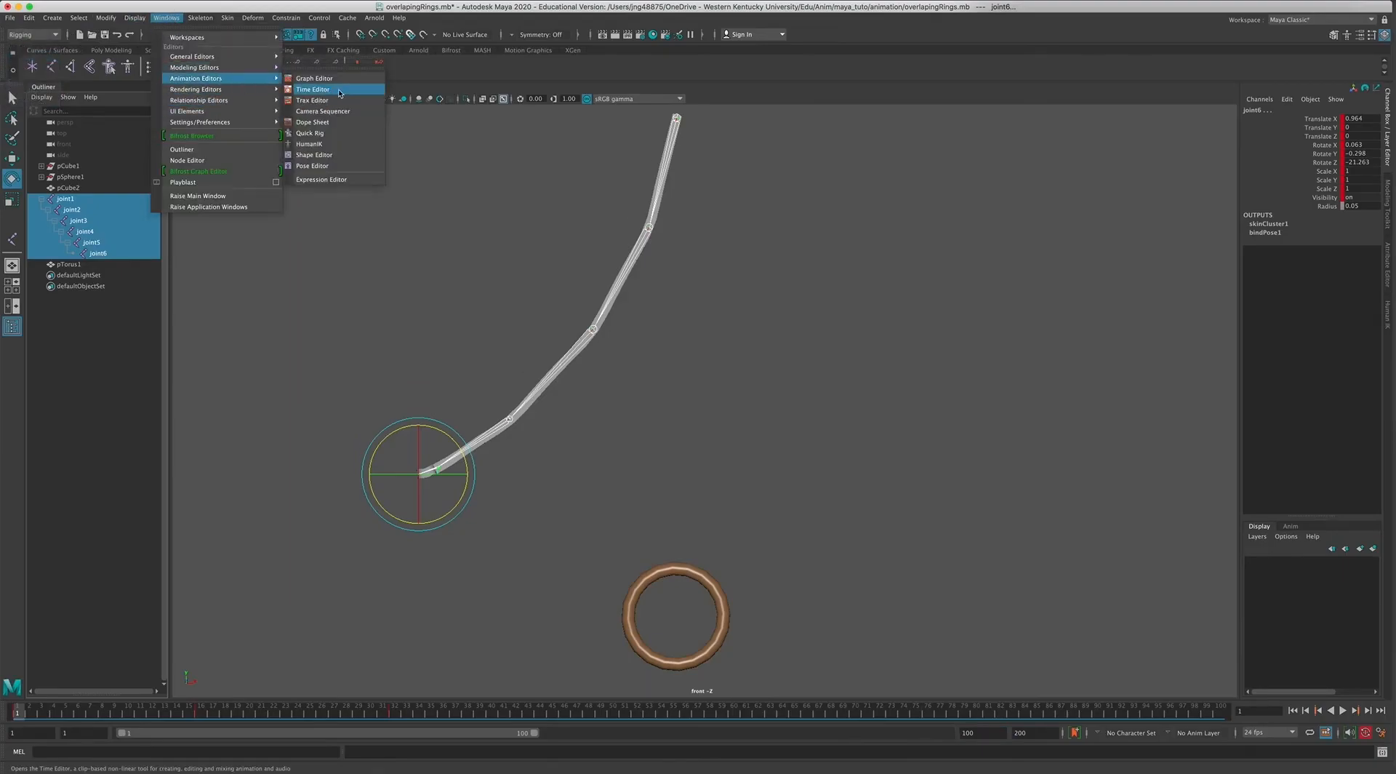
left_click(320, 78)
left_click_drag(957, 216, 780, 228)
scroll(945, 436, "down", 3)
left_click_drag(785, 343, 1177, 555)
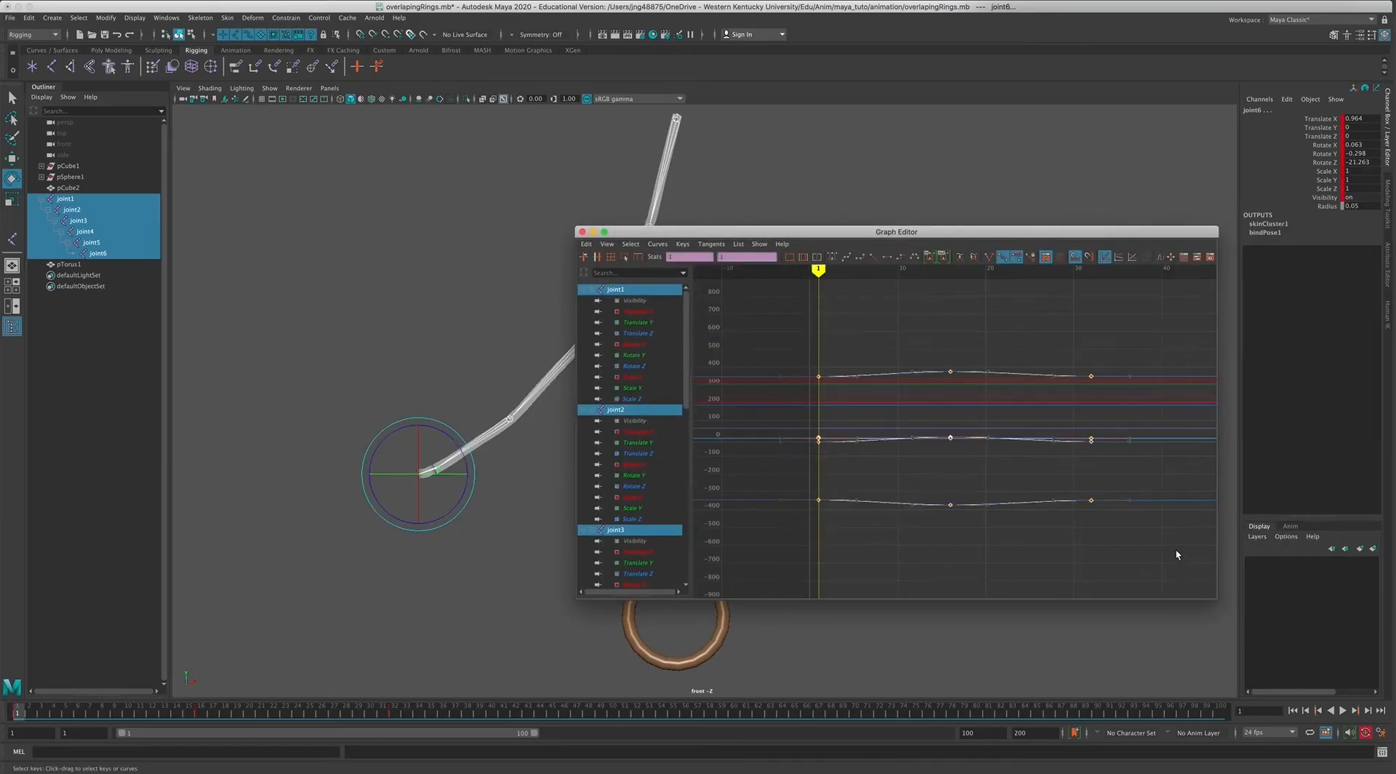
Set both the pre-infinity and post-infinity of the joint curves to Cycle.
left_click(665, 252)
mouse_move(698, 263)
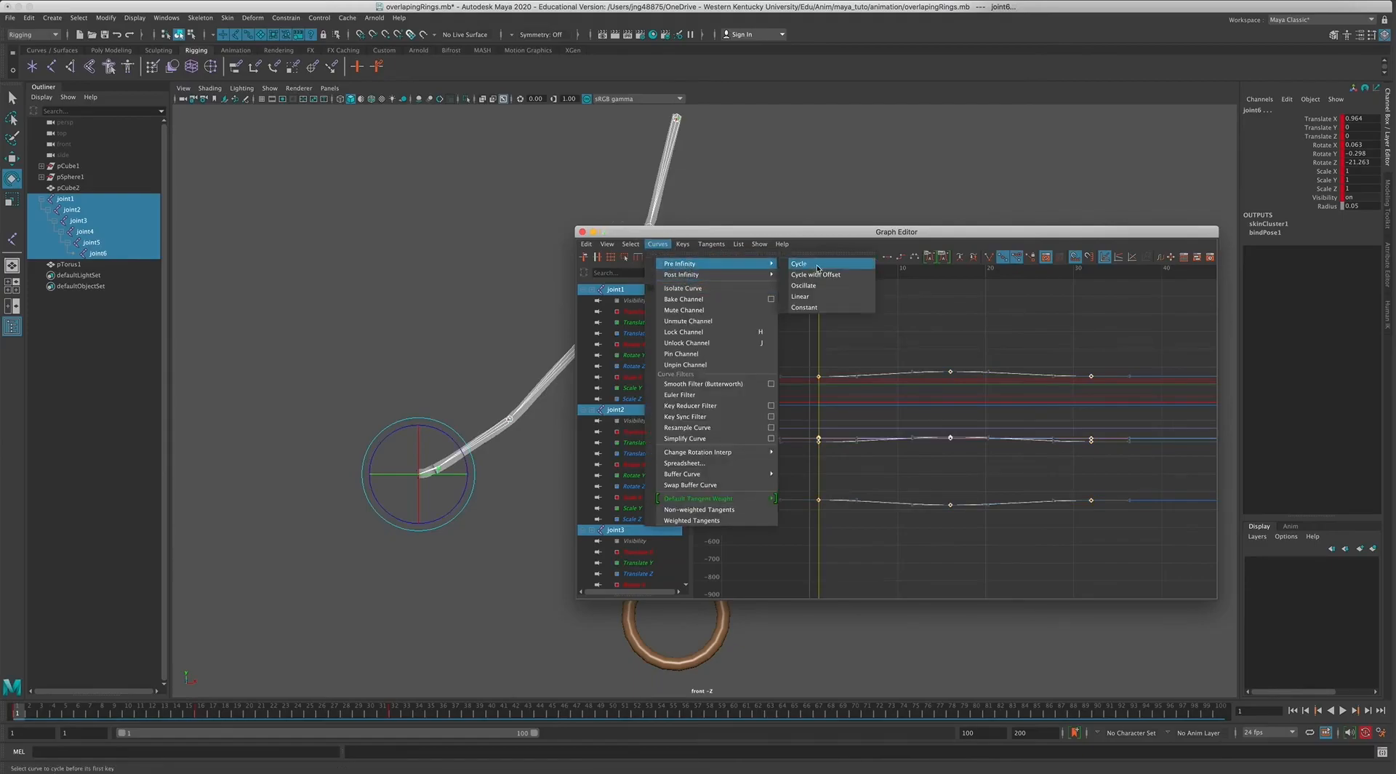
left_click(818, 265)
left_click(658, 243)
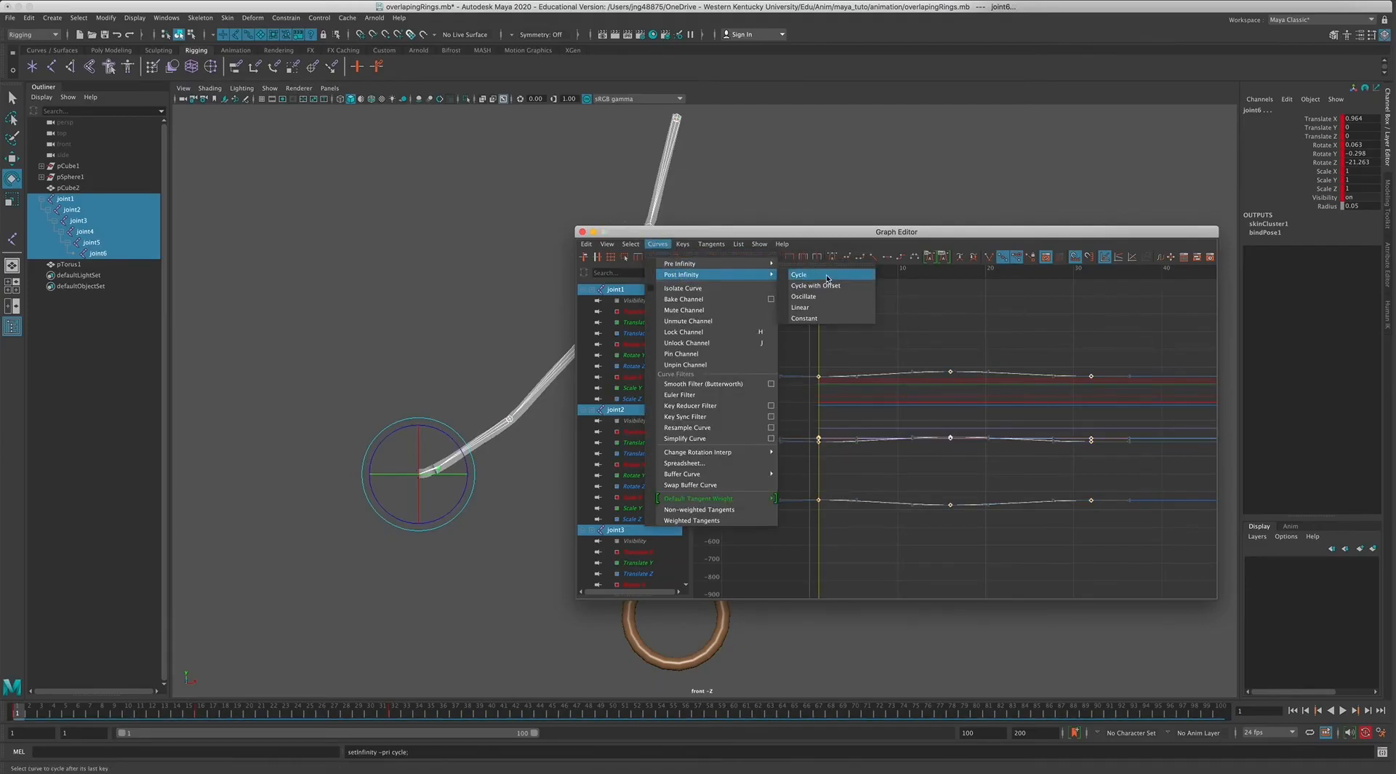
left_click(825, 281)
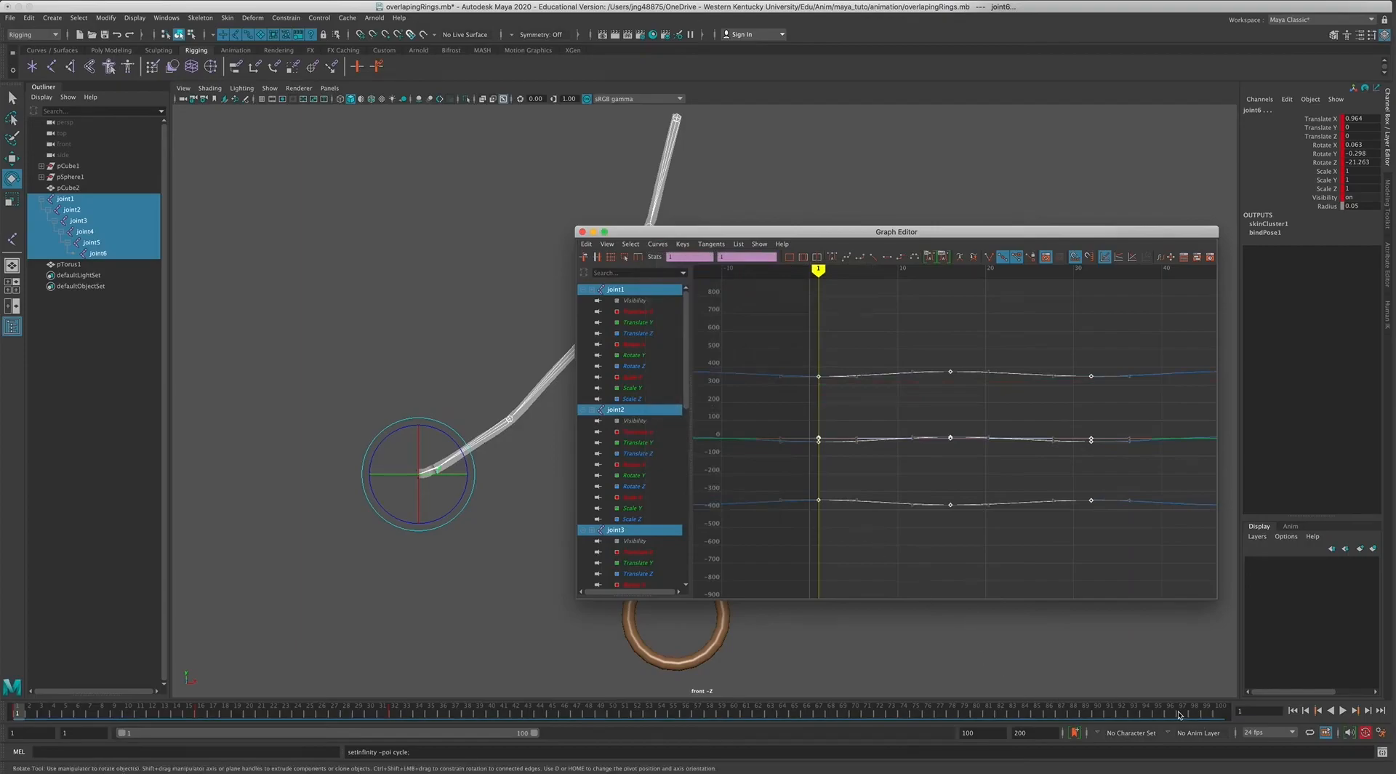
Shrink the Graph Editor and move it off the rope, and play the cycling swing.
mouse_move(898, 461)
right_mouse_down("alt")
mouse_move(873, 459)
mouse_move(898, 461)
right_mouse_up("alt")
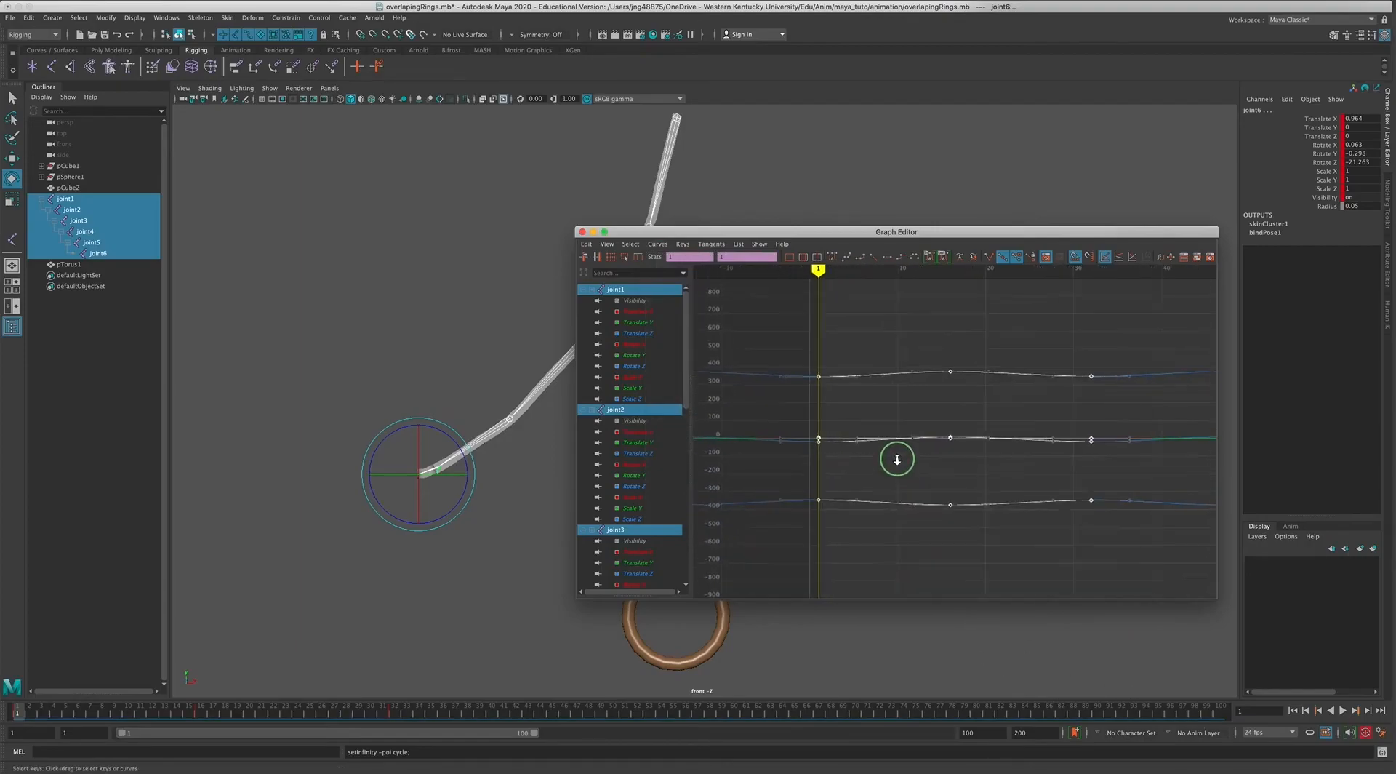
right_click_drag(899, 466, 898, 449, "alt+shift")
left_click_drag(1213, 599, 1115, 462)
left_click_drag(800, 237, 938, 159)
left_click(1343, 711)
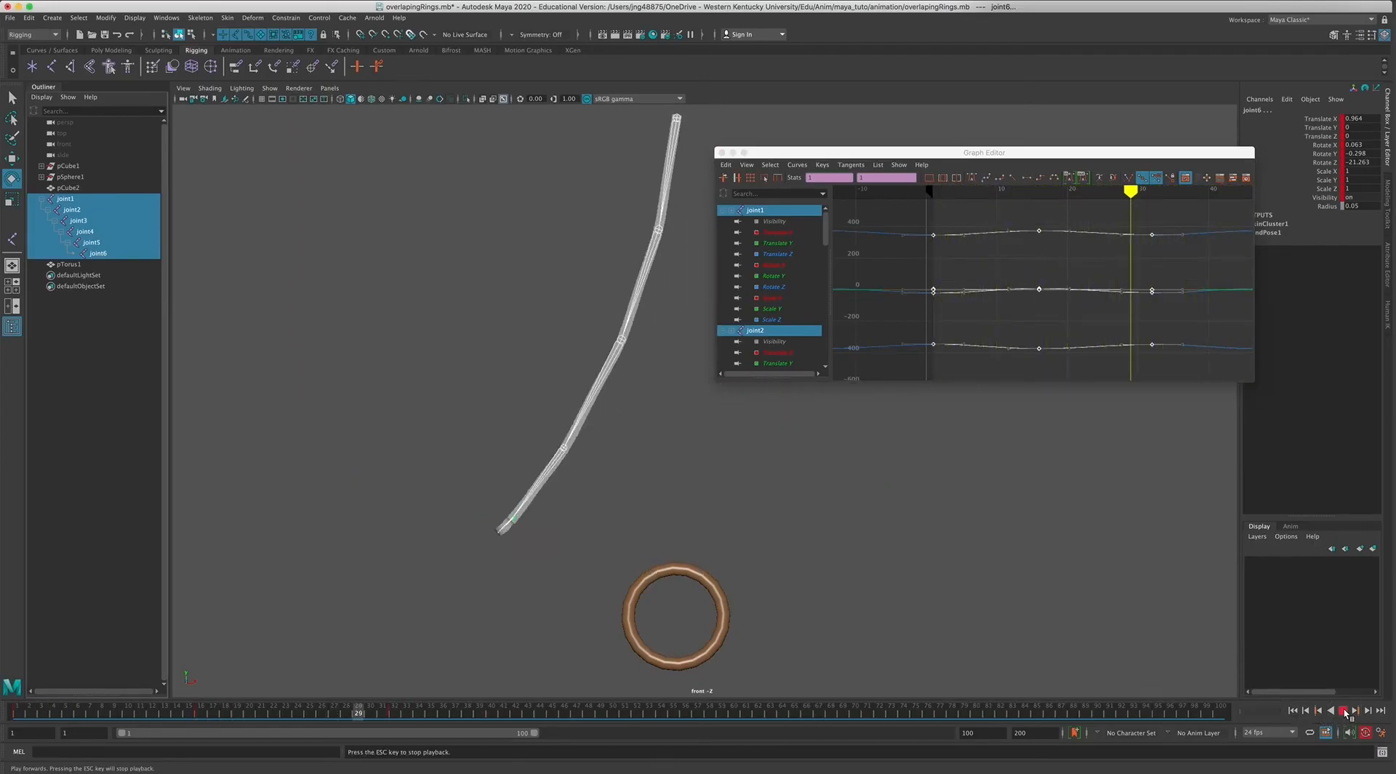
left_click(1343, 710)
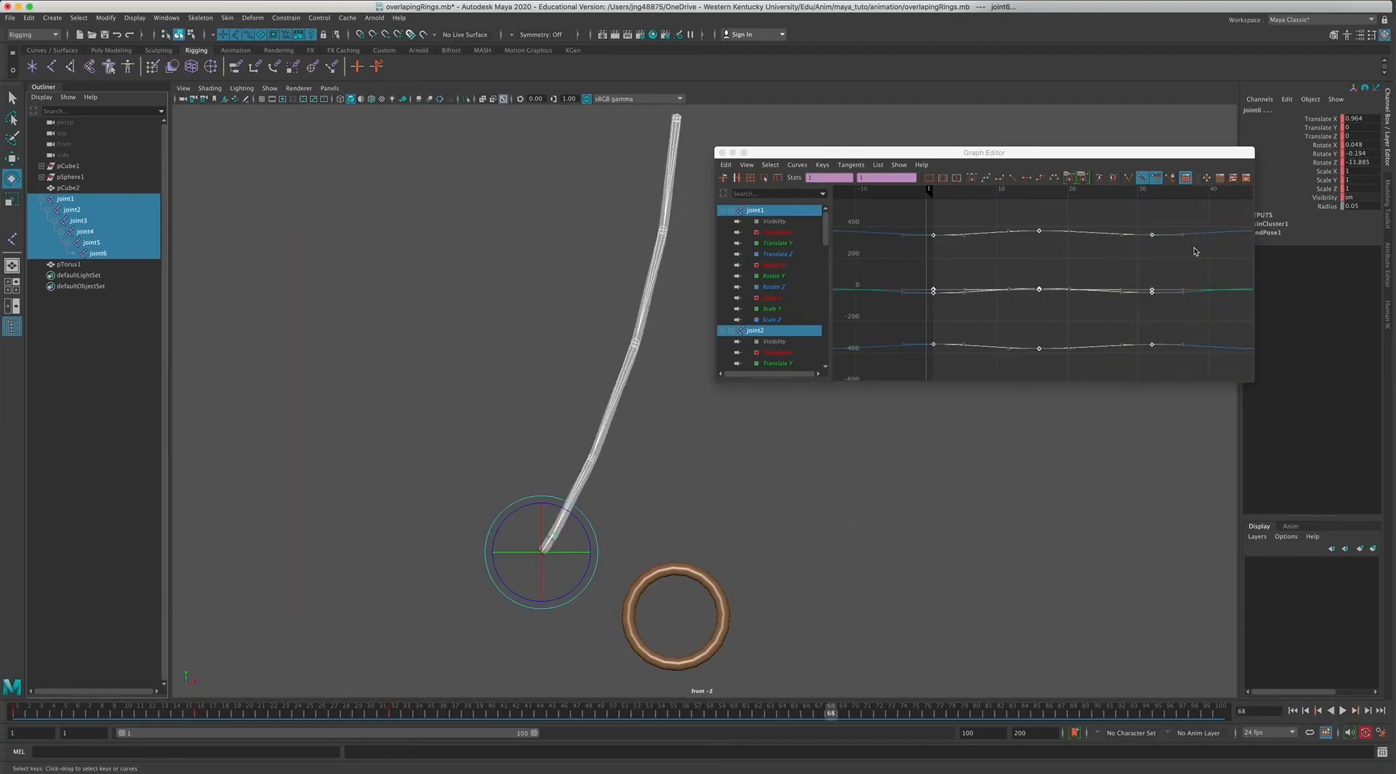
Switch from the Graph Editor to the Dope Sheet and position its window beside the rope.
left_click(1222, 178)
left_click_drag(912, 157, 827, 180)
left_click_drag(1187, 403, 1191, 476)
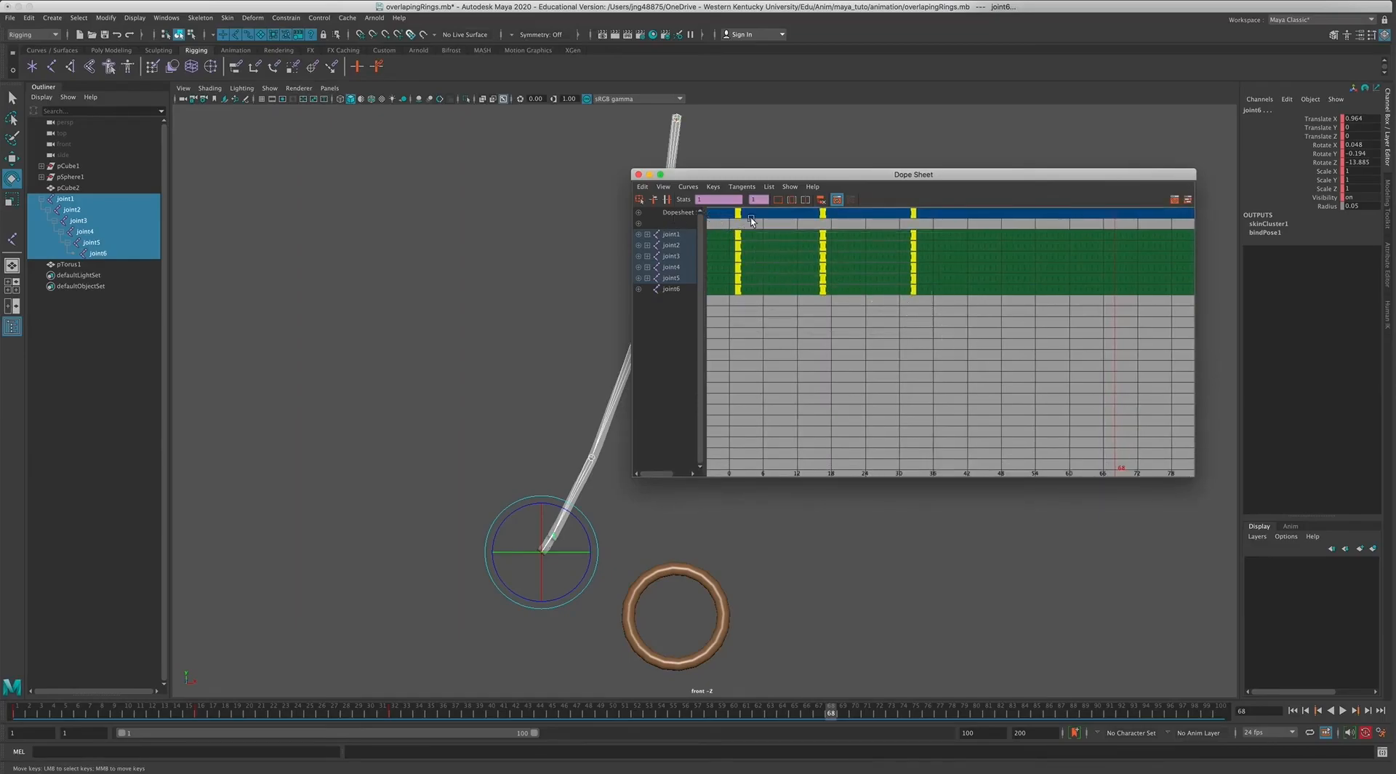
Shift all keys of joint2 through joint6 forward by 5 frames in the Dope Sheet, leaving joint1's keys in place.
left_click(741, 304)
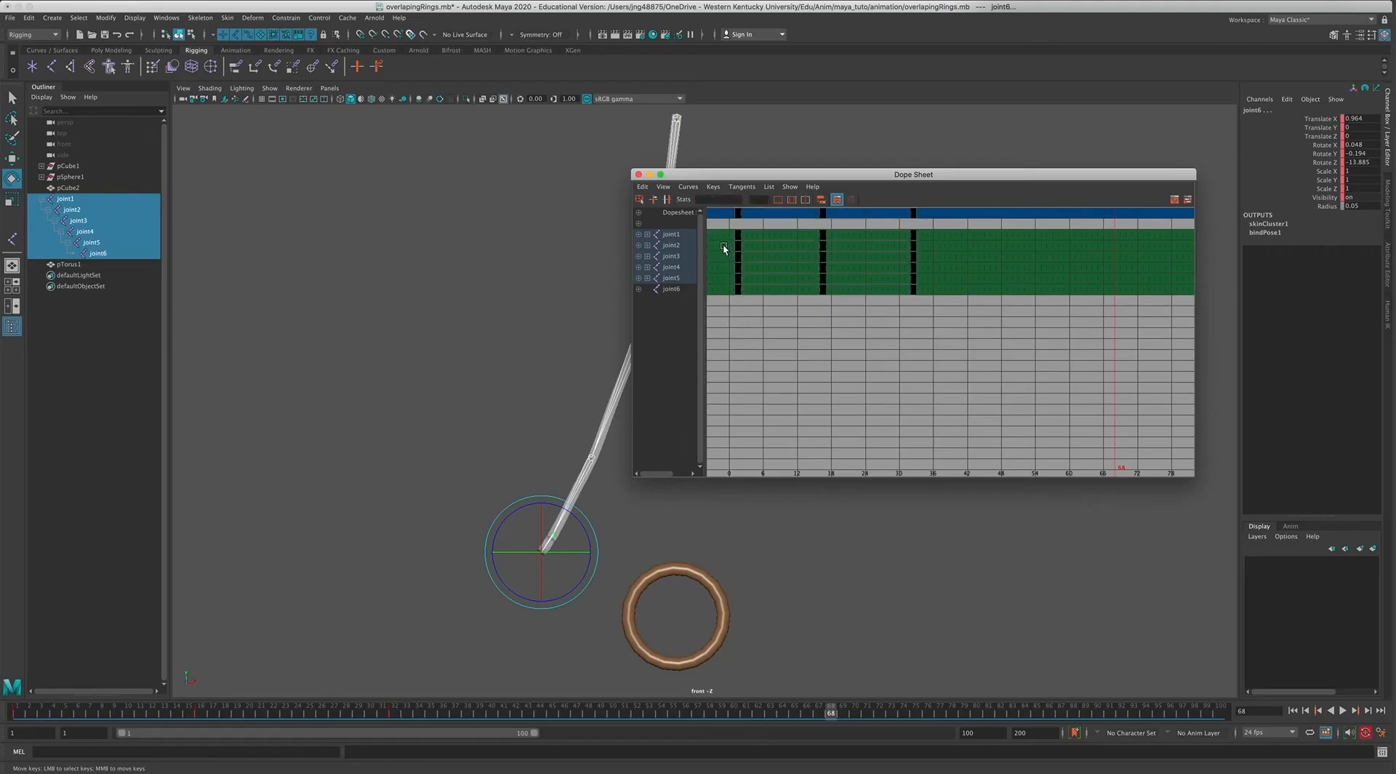
left_click_drag(723, 248, 864, 261)
left_click_drag(713, 247, 938, 313)
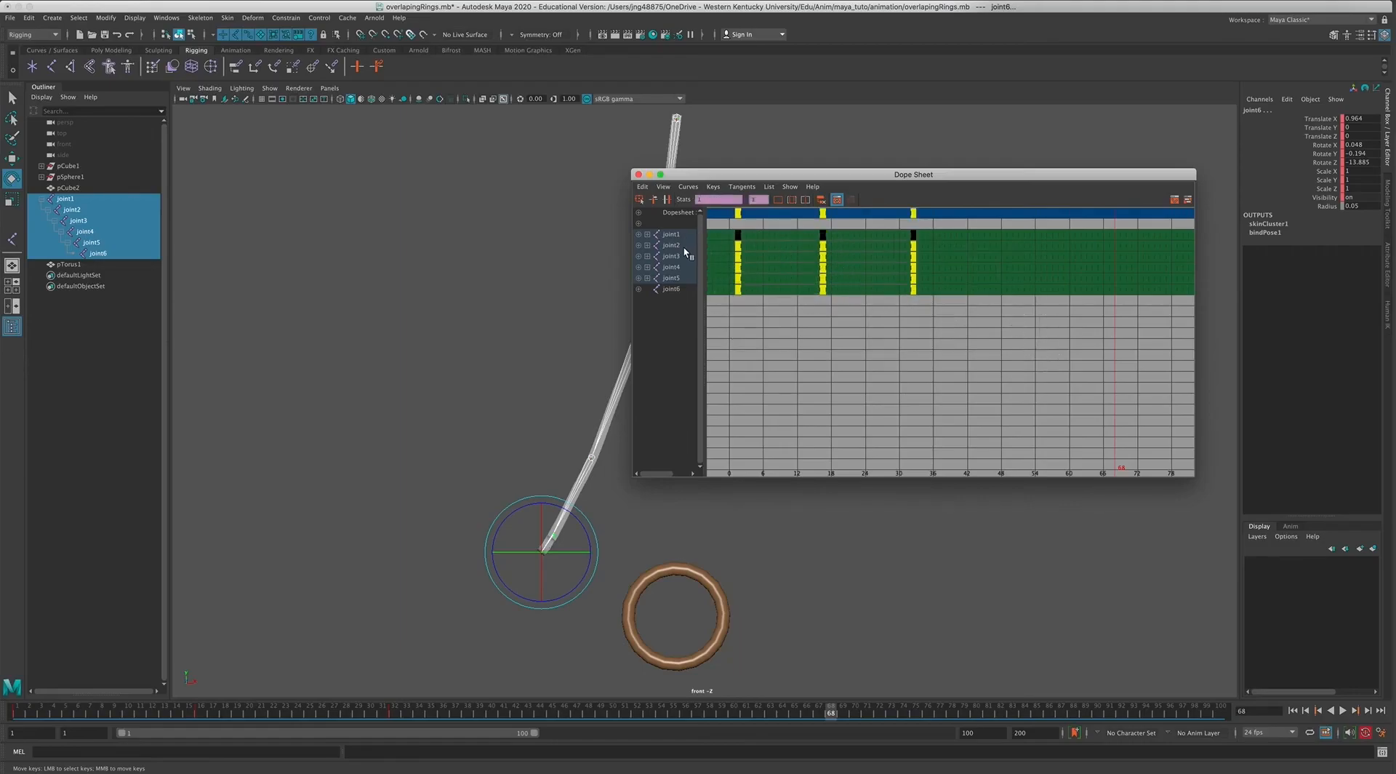
middle_click_drag(748, 275, 766, 277)
left_click_drag(768, 279, 764, 278)
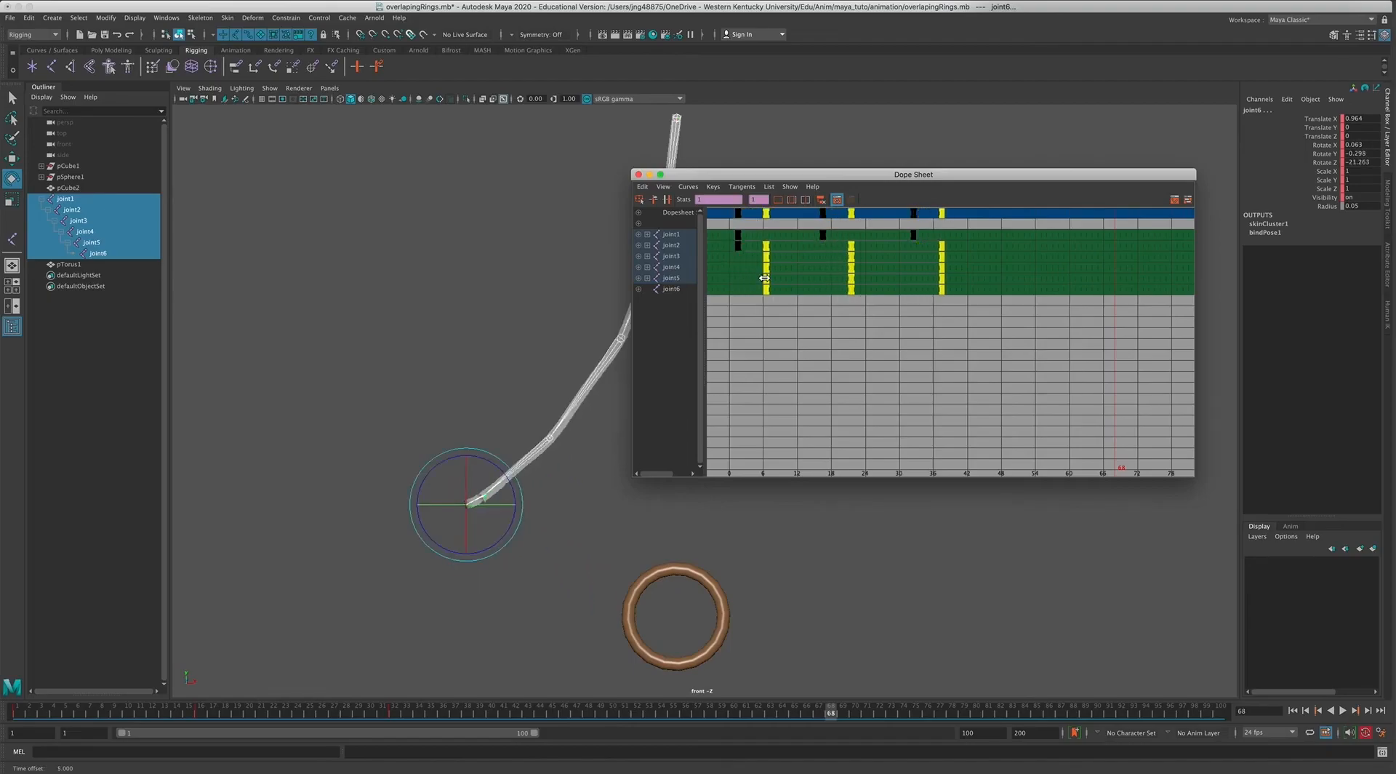
left_click(784, 317)
Shift the keys of joint3 through joint6 forward by 4 frames, and those of joint4 through joint6 by another 4 frames.
left_click_drag(748, 256, 959, 327)
left_click_drag(770, 269, 784, 273)
left_click(795, 296)
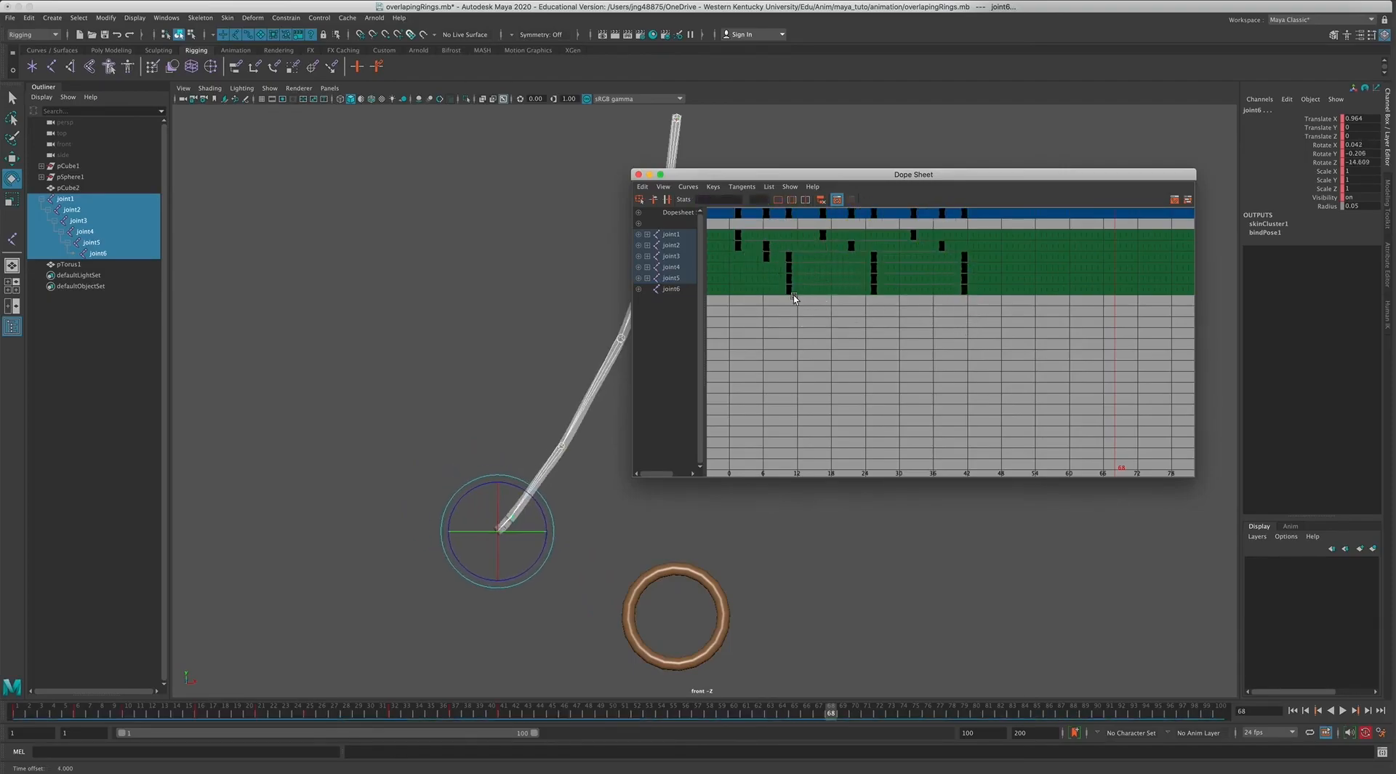
left_click_drag(770, 270, 978, 329)
left_click_drag(786, 282, 812, 284)
middle_click_drag(812, 283, 807, 283)
left_click(799, 282)
Shift the keys of joint5 and joint6 forward by 4 frames, and joint6's keys by a further 4 frames.
left_click_drag(800, 276, 1068, 331)
left_click_drag(813, 290, 835, 295)
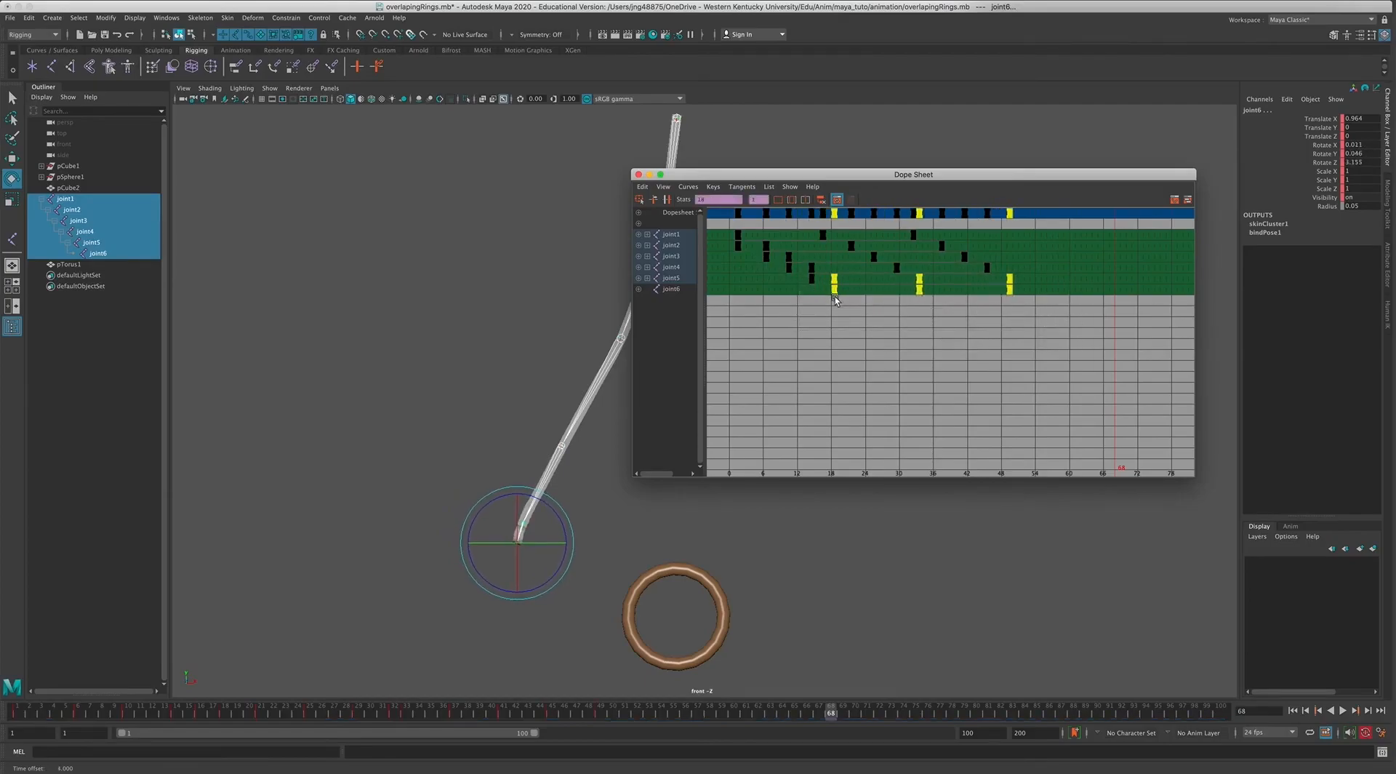
left_click(840, 294)
left_click_drag(926, 295, 1037, 310)
left_click_drag(835, 293, 857, 293)
left_click(863, 290)
left_click_drag(1040, 301, 1042, 302)
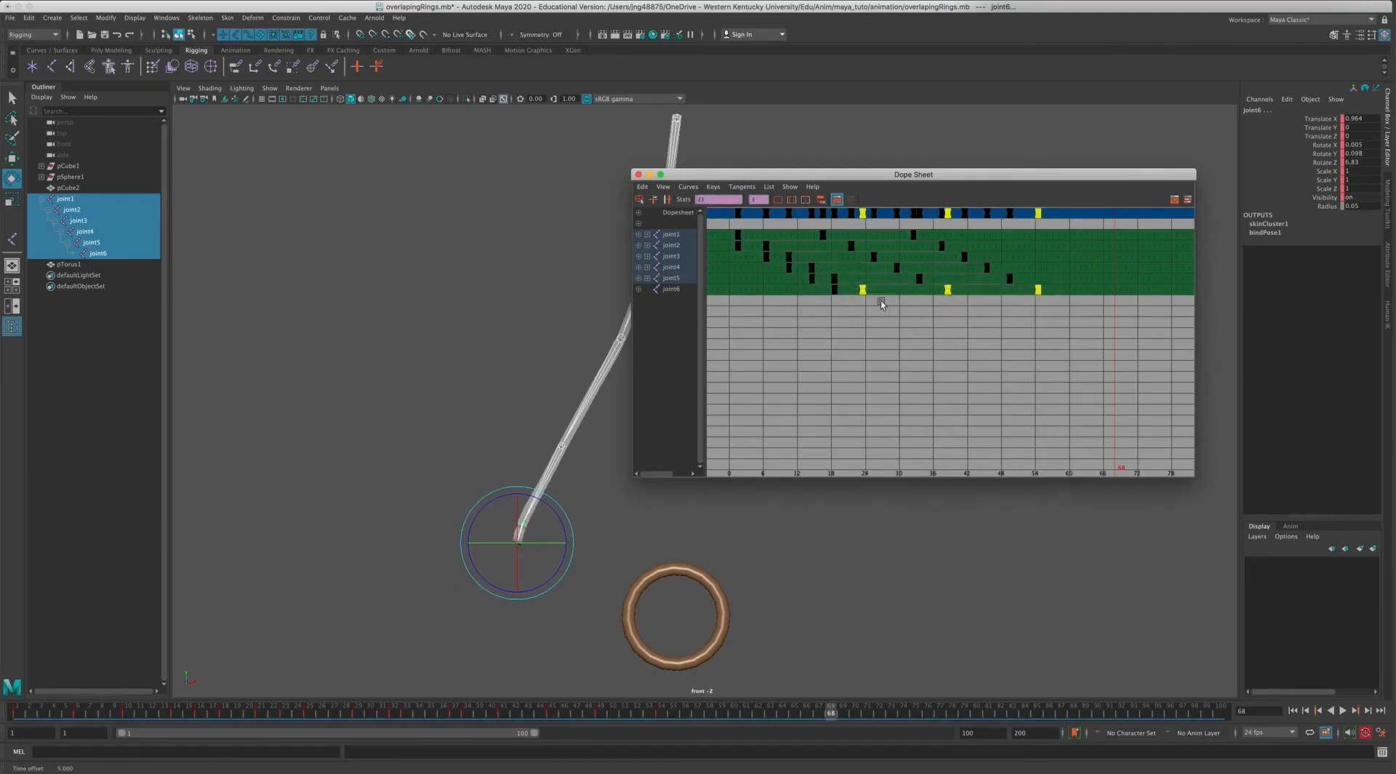
left_click_drag(859, 291, 853, 292)
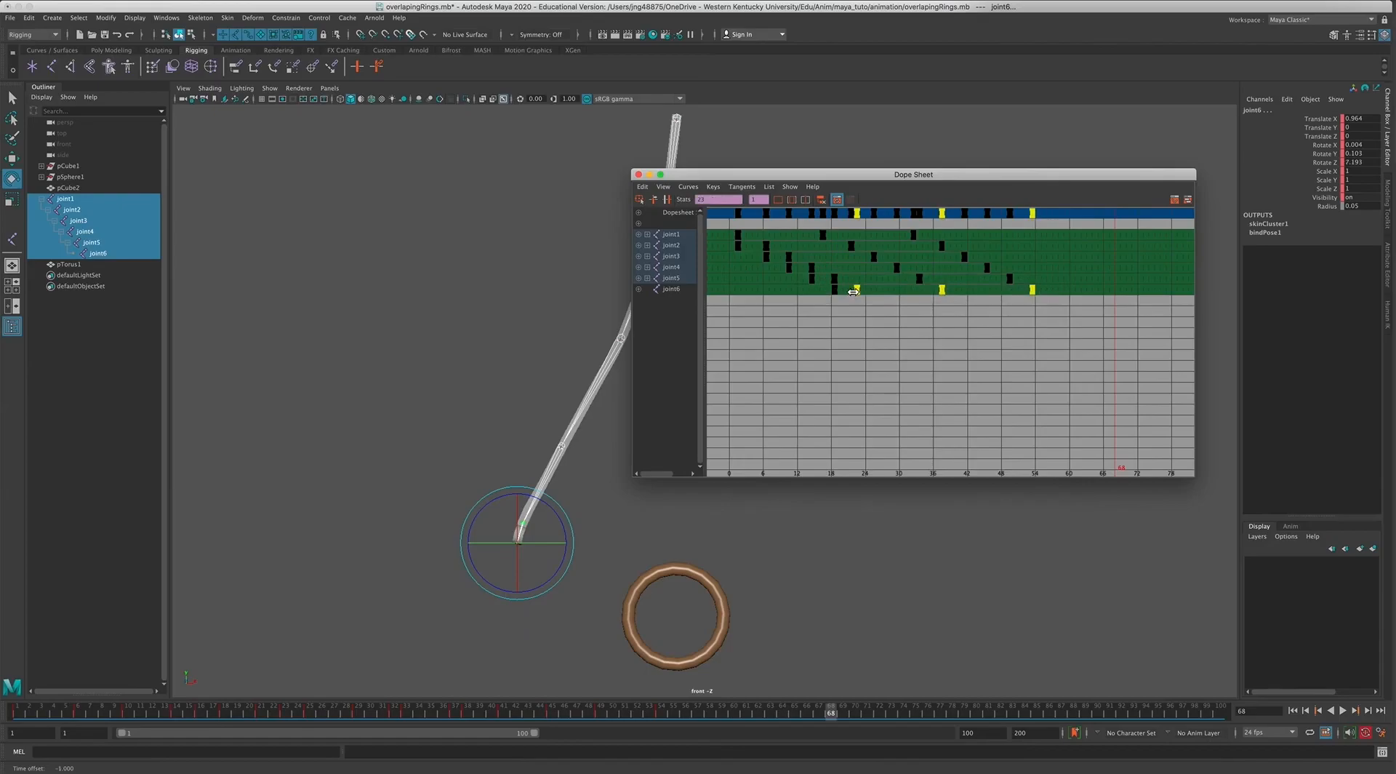
left_click(941, 382)
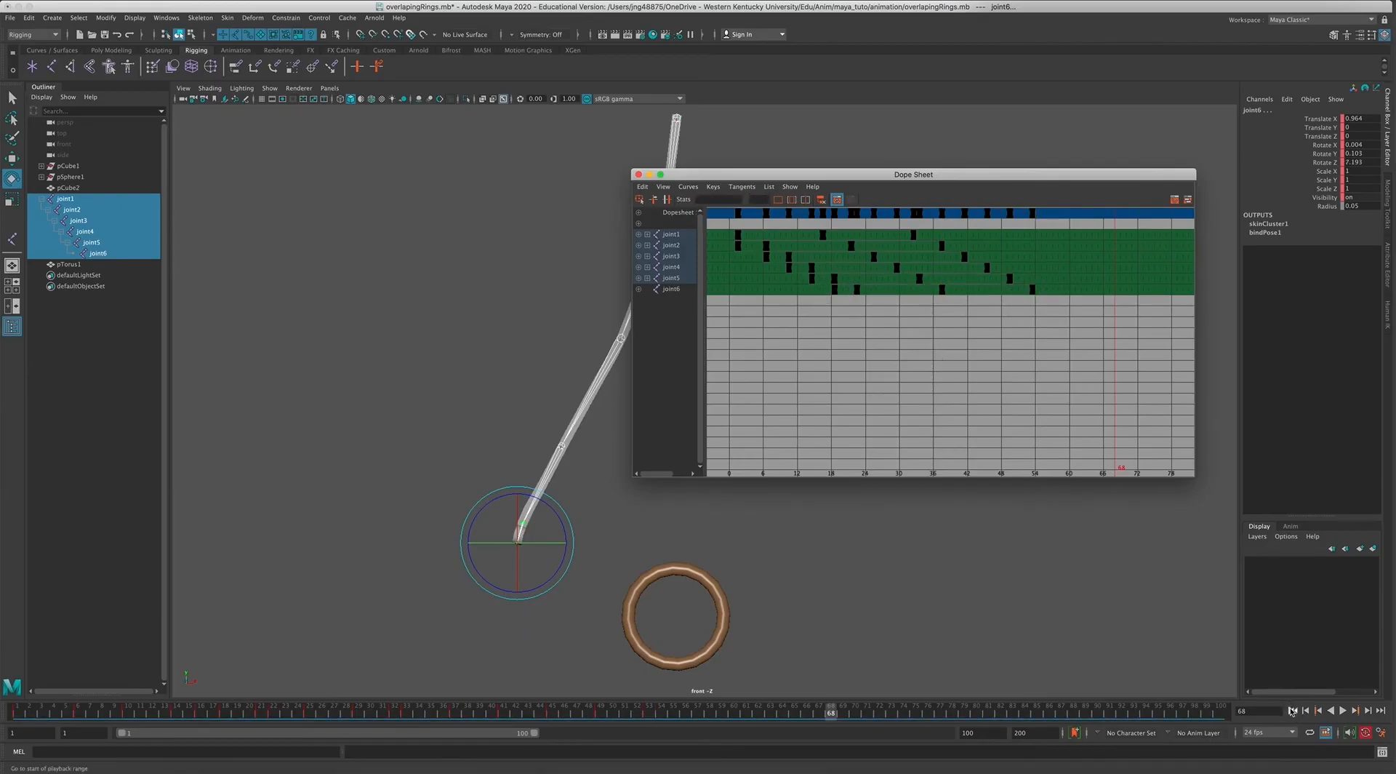
Play the offset swing, close the Dope Sheet, and stop at frame 13, where the rope's end meets the ring.
left_click(1343, 711)
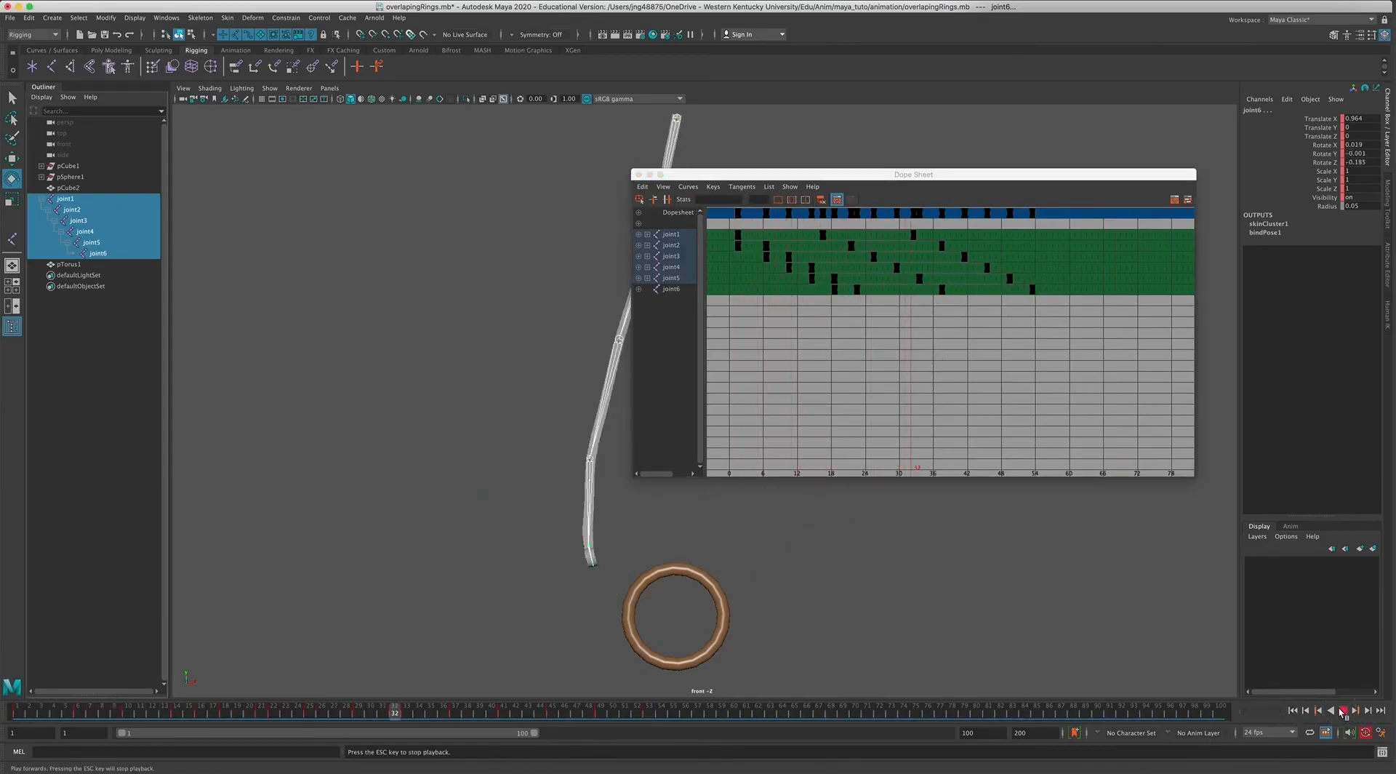
left_click_drag(759, 175, 928, 184)
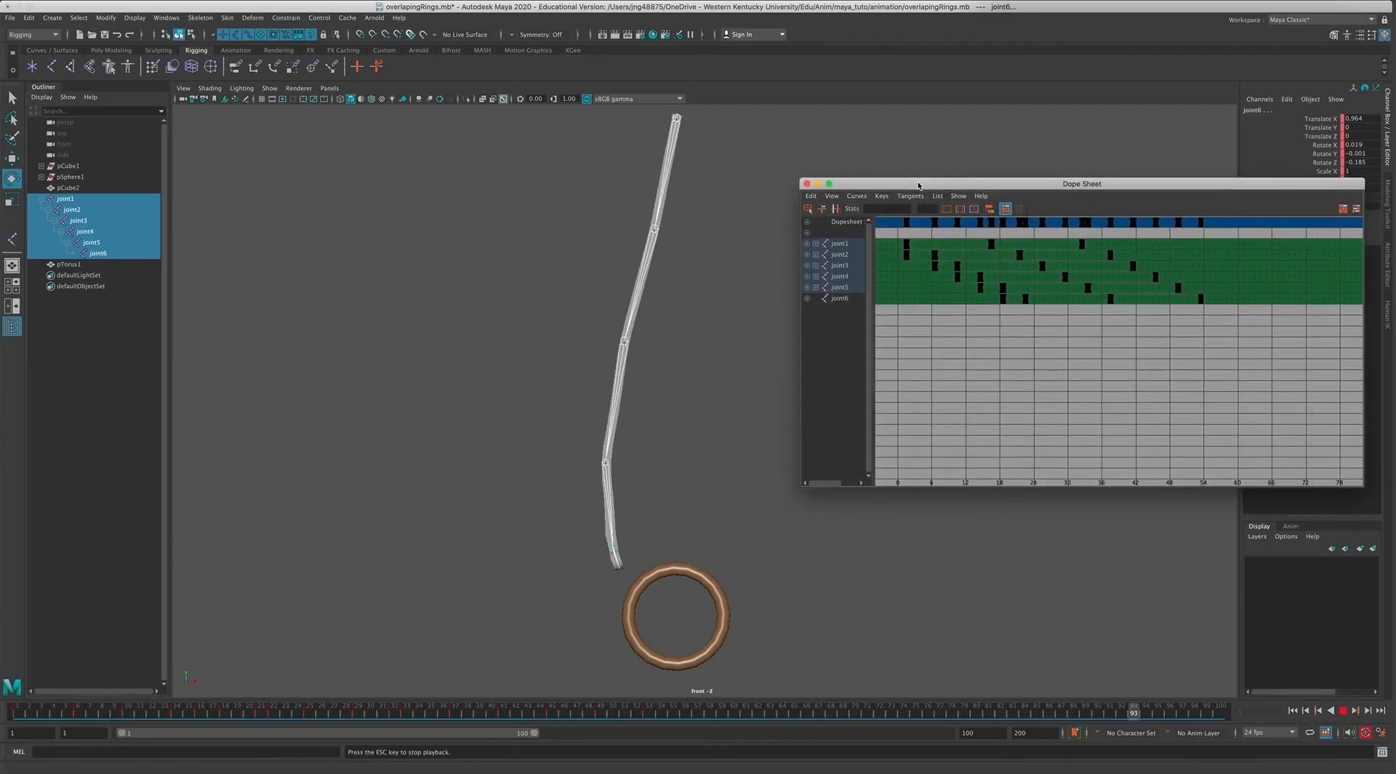
left_click(807, 184)
left_click(186, 714)
left_click_drag(187, 714, 163, 712)
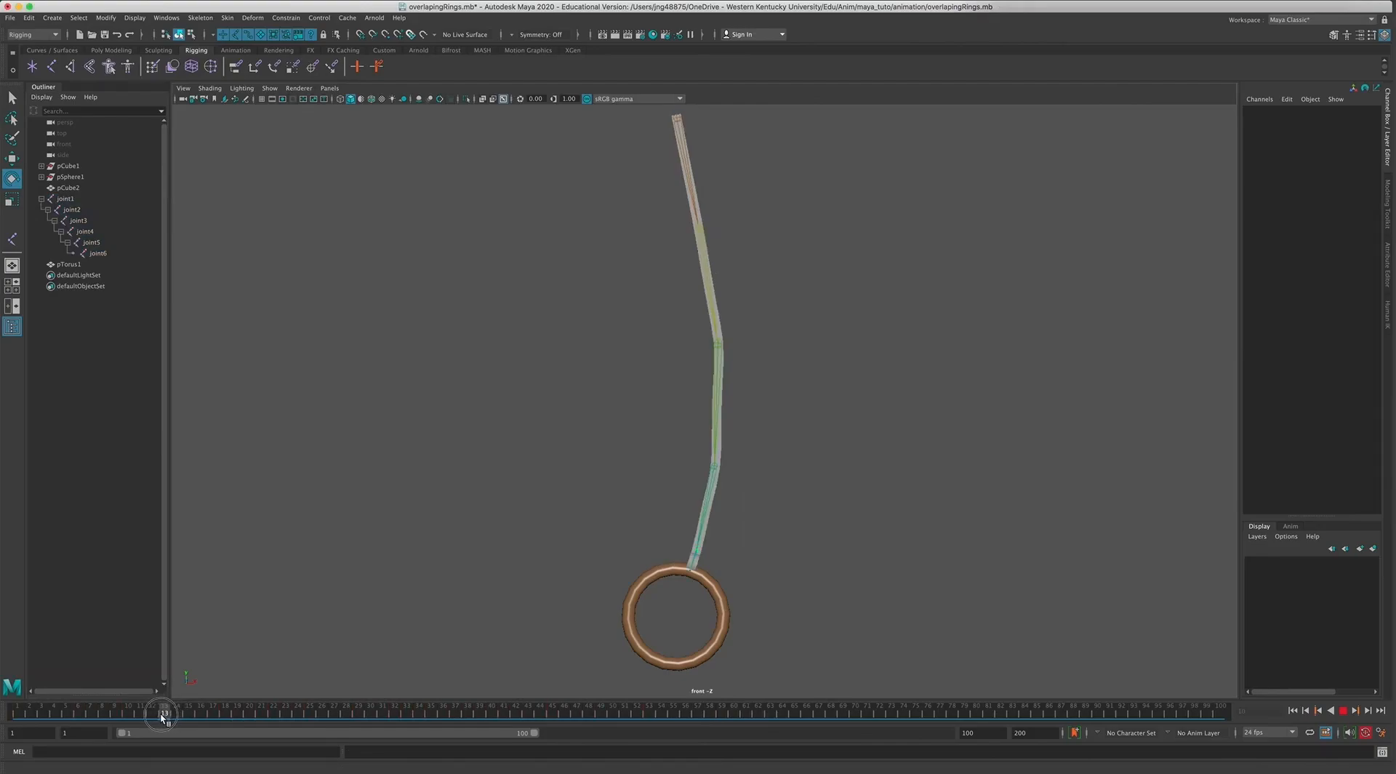
Move the pTorus1 ring to about X 0.127, Y -19.639 so its upper rim sits at the rope's end loop.
right_click_drag(695, 579, 745, 577, "alt")
middle_click_drag(744, 577, 705, 333, "alt")
right_click_drag(818, 426, 1112, 595, "alt")
right_click_drag(970, 534, 1015, 567, "alt")
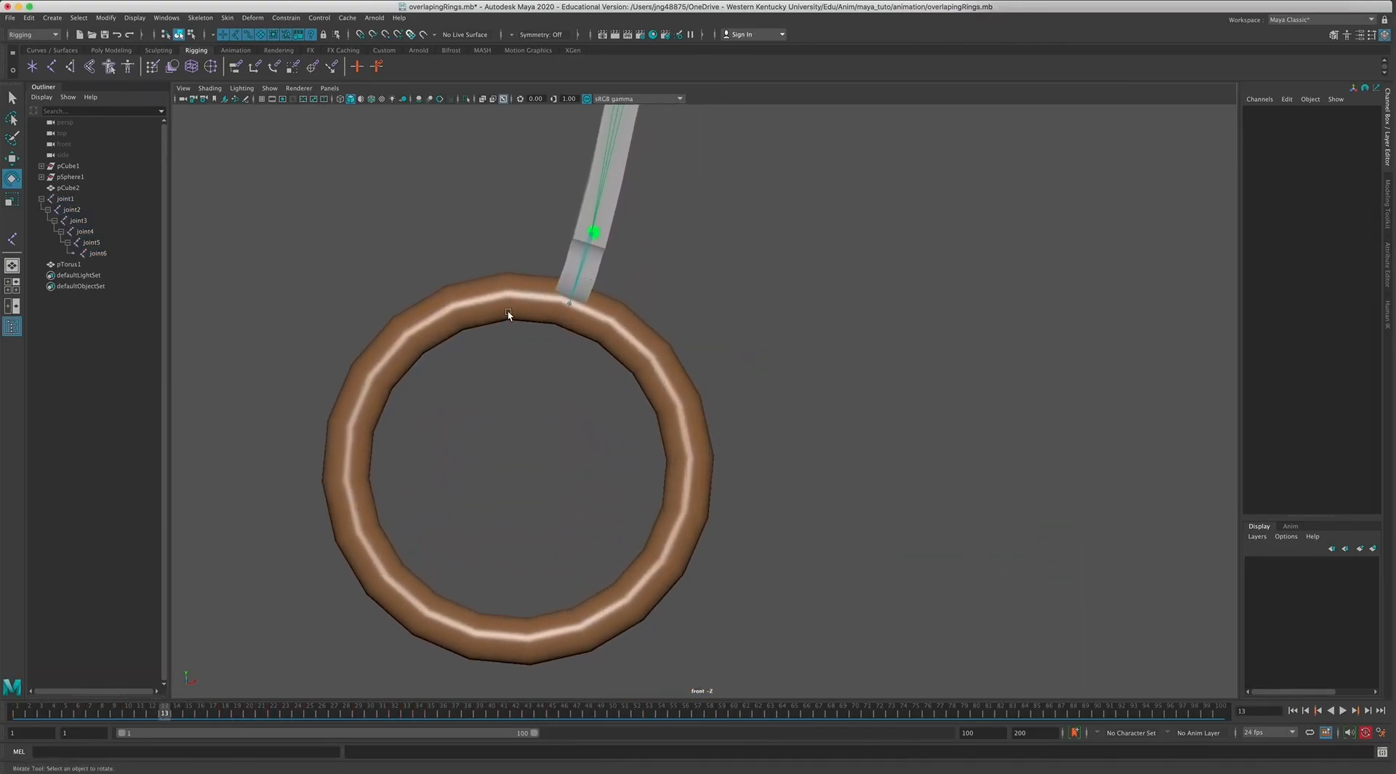
left_click(508, 304)
key("w")
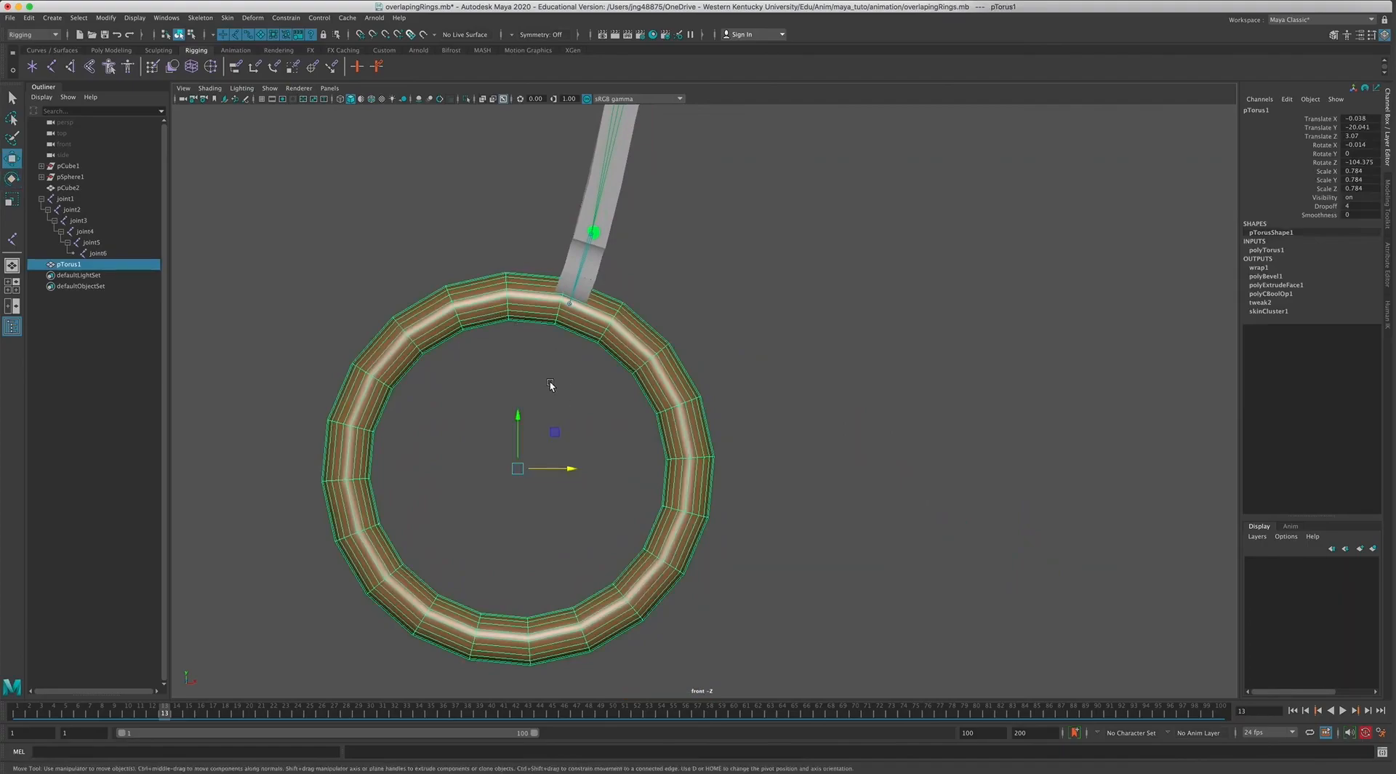
left_click_drag(517, 468, 529, 436)
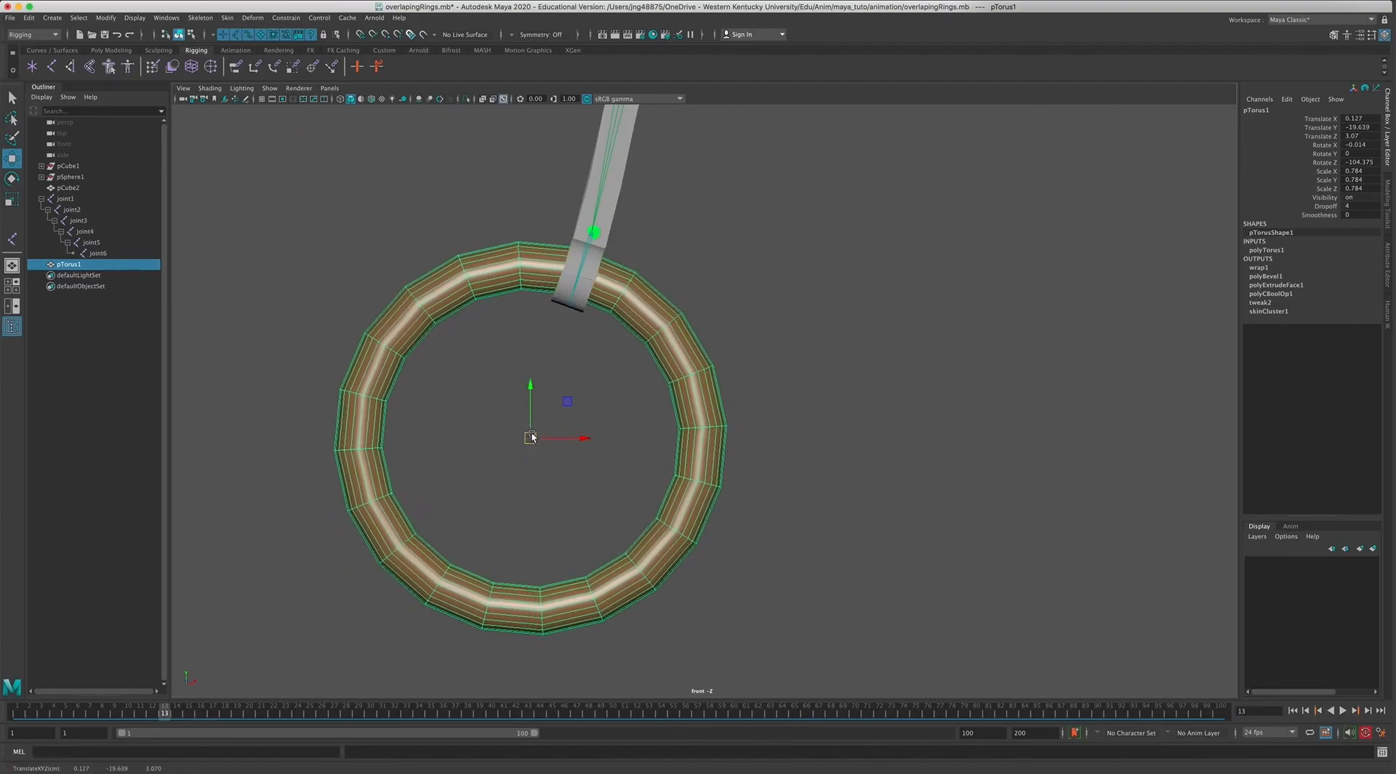
Examine in the perspective view how the ring passes through the rope's end loop, from an angle and face on.
key("space")
key("space")
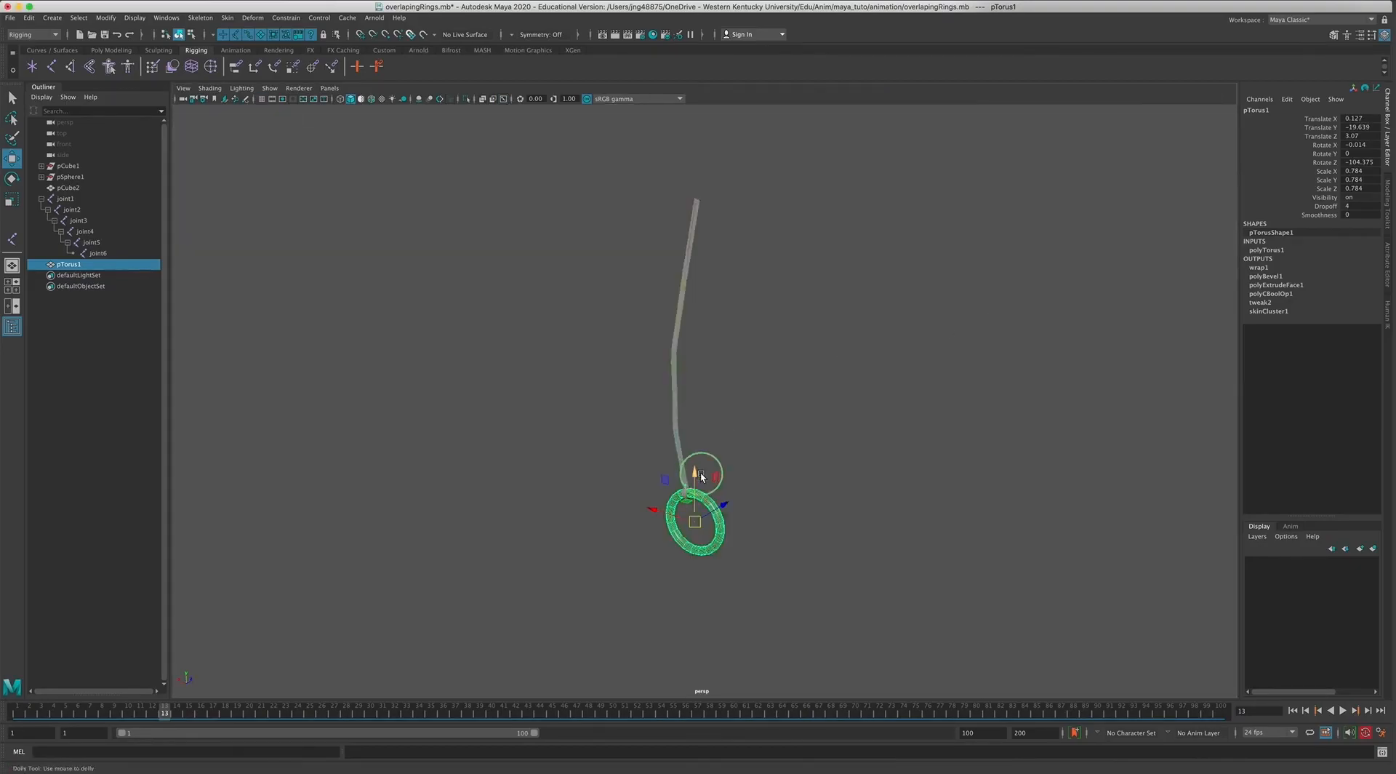
right_click_drag(700, 472, 827, 565, "alt")
middle_click_drag(826, 565, 792, 389, "alt")
right_click_drag(645, 398, 1241, 616, "alt")
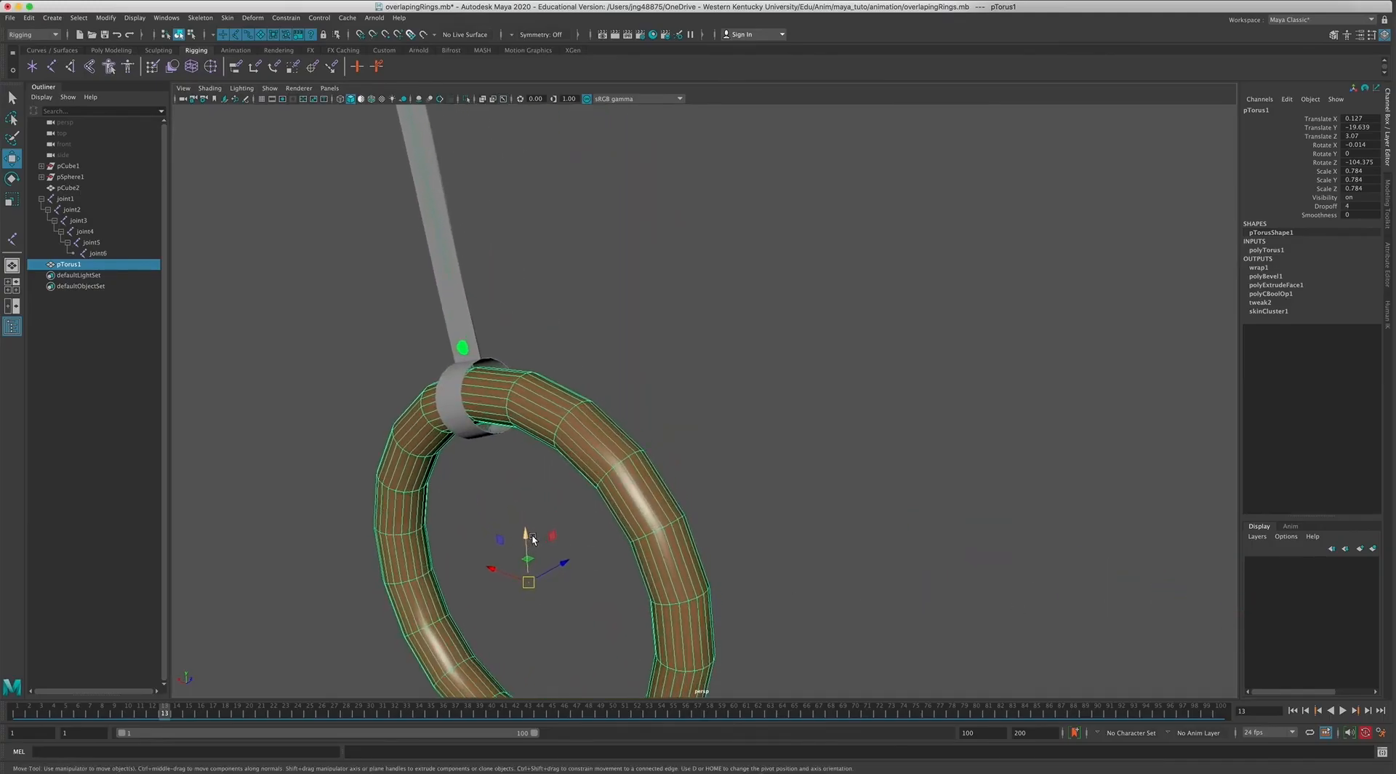
middle_click_drag(530, 537, 578, 514, "alt")
right_click_drag(602, 499, 839, 544, "alt")
left_click_drag(840, 544, 986, 446, "alt")
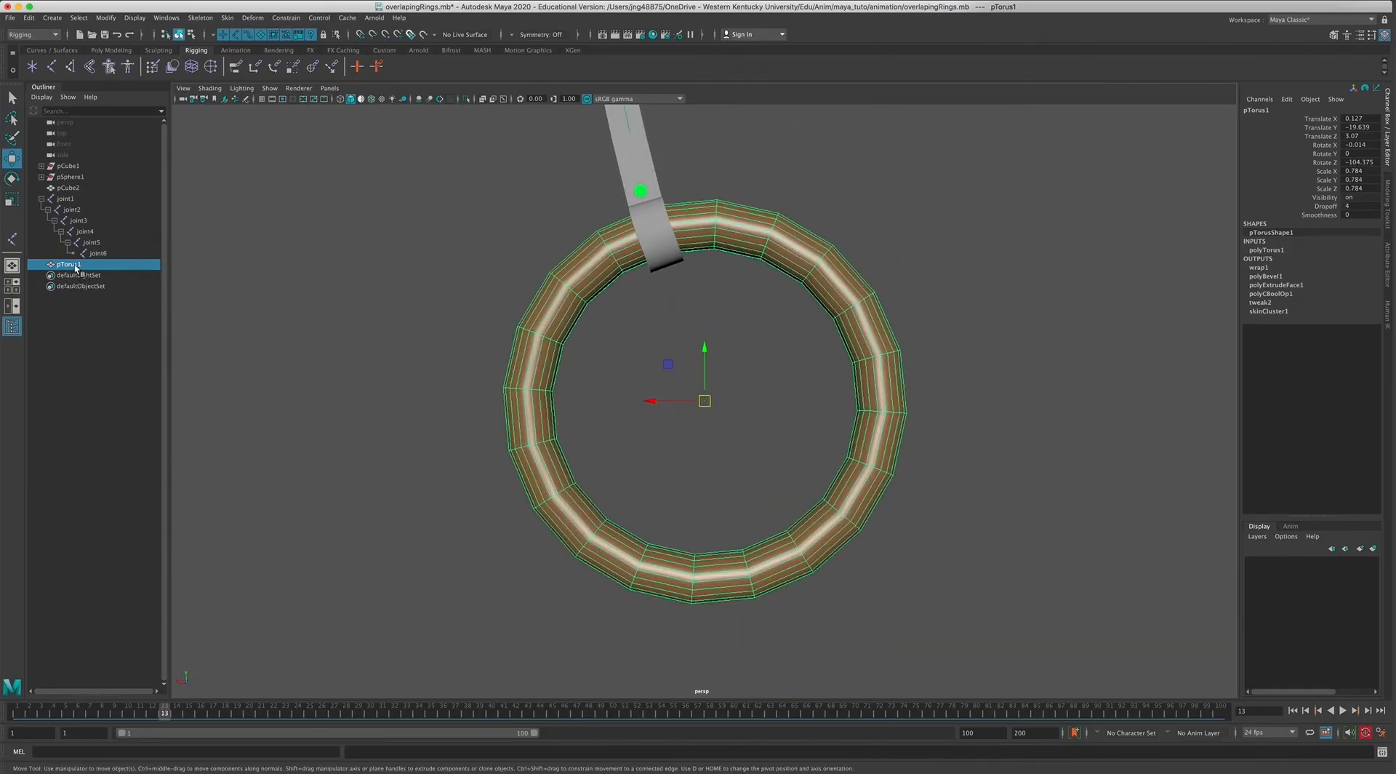
Parent the pTorus1 ring to joint6 and check its place in the joint hierarchy.
left_click(93, 254, "ctrl")
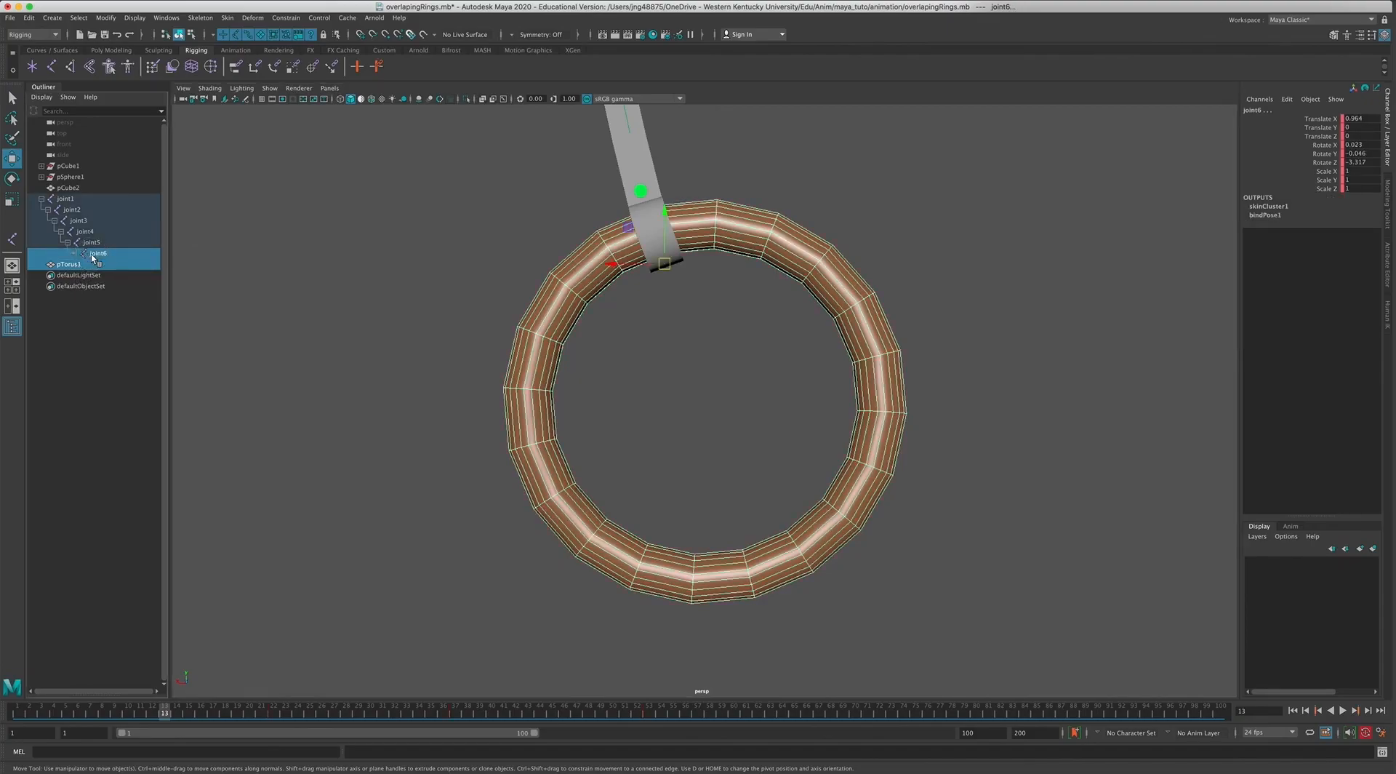
left_click(30, 18)
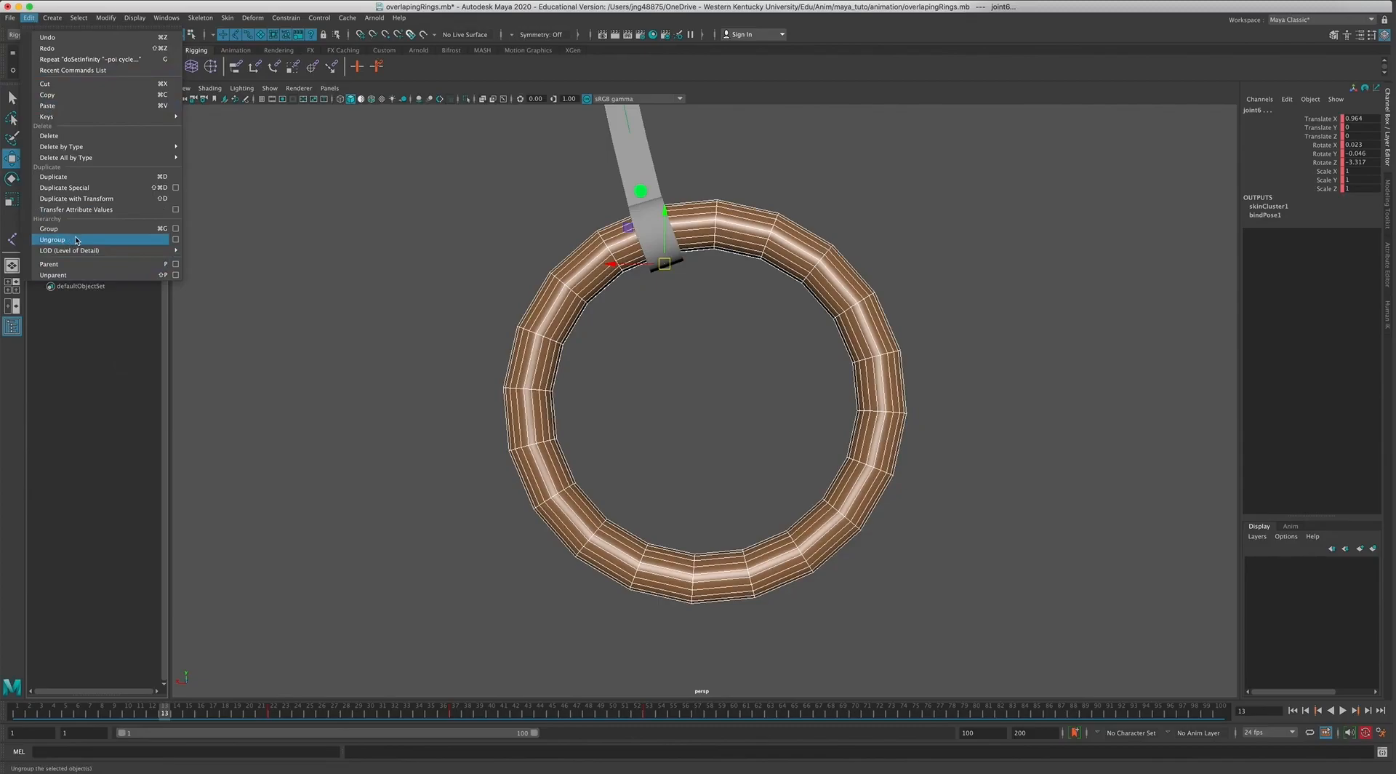
left_click(128, 264)
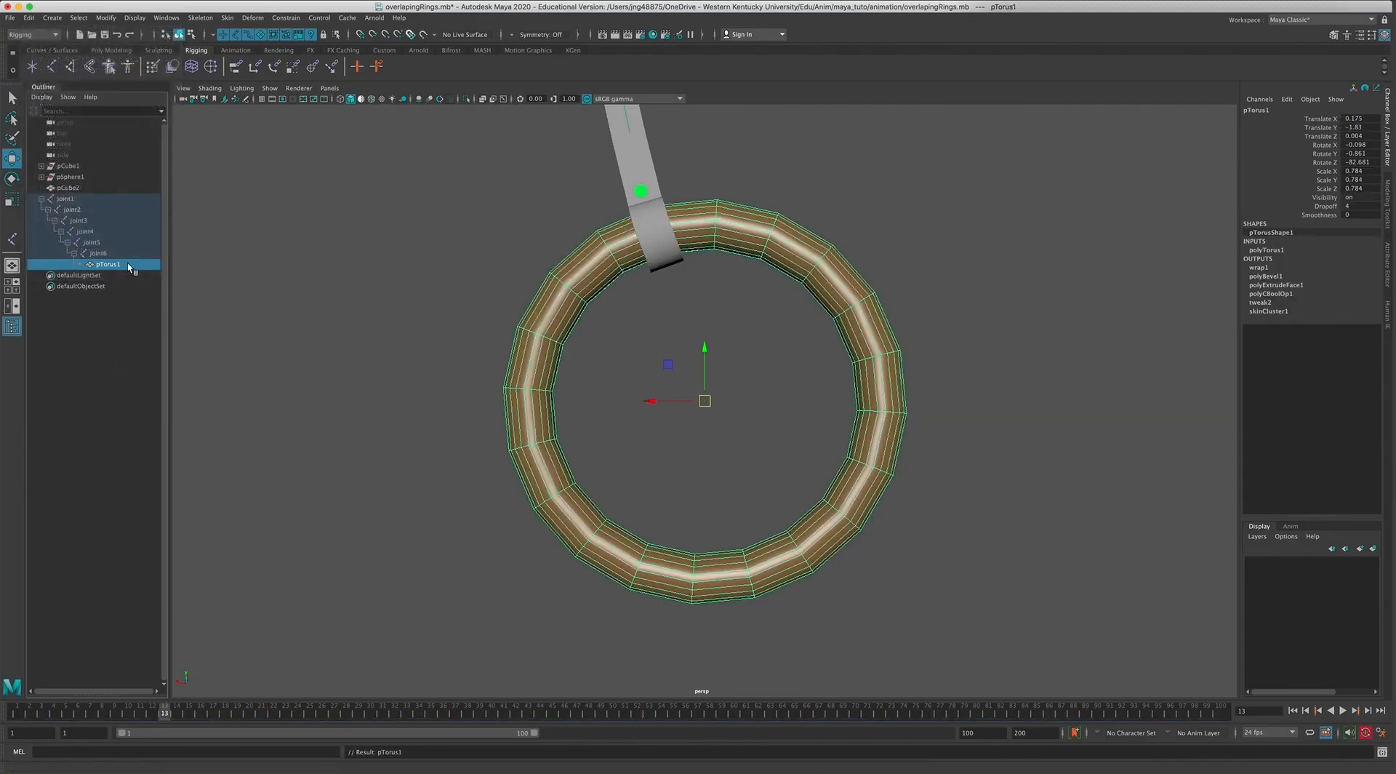
left_click(72, 304)
left_click(100, 253)
left_click(106, 264)
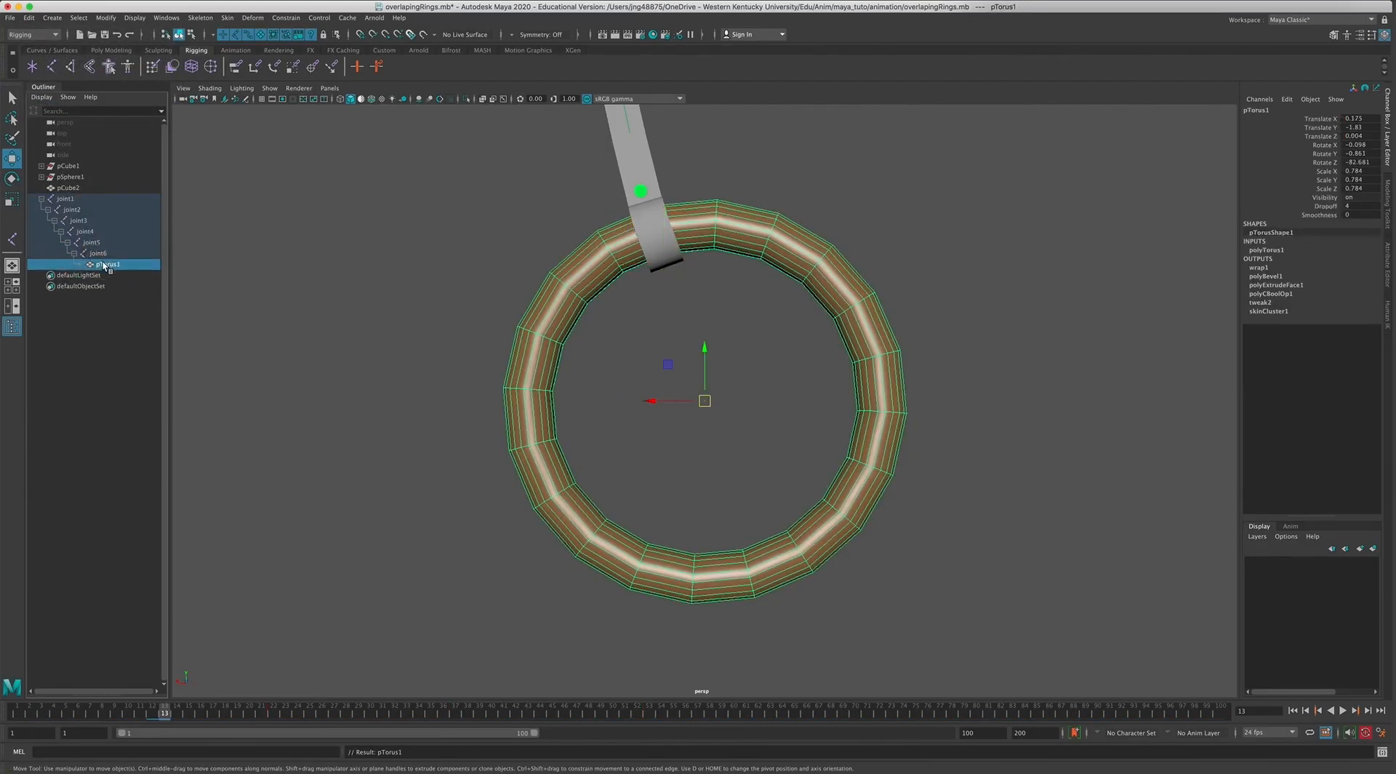
left_click(99, 254)
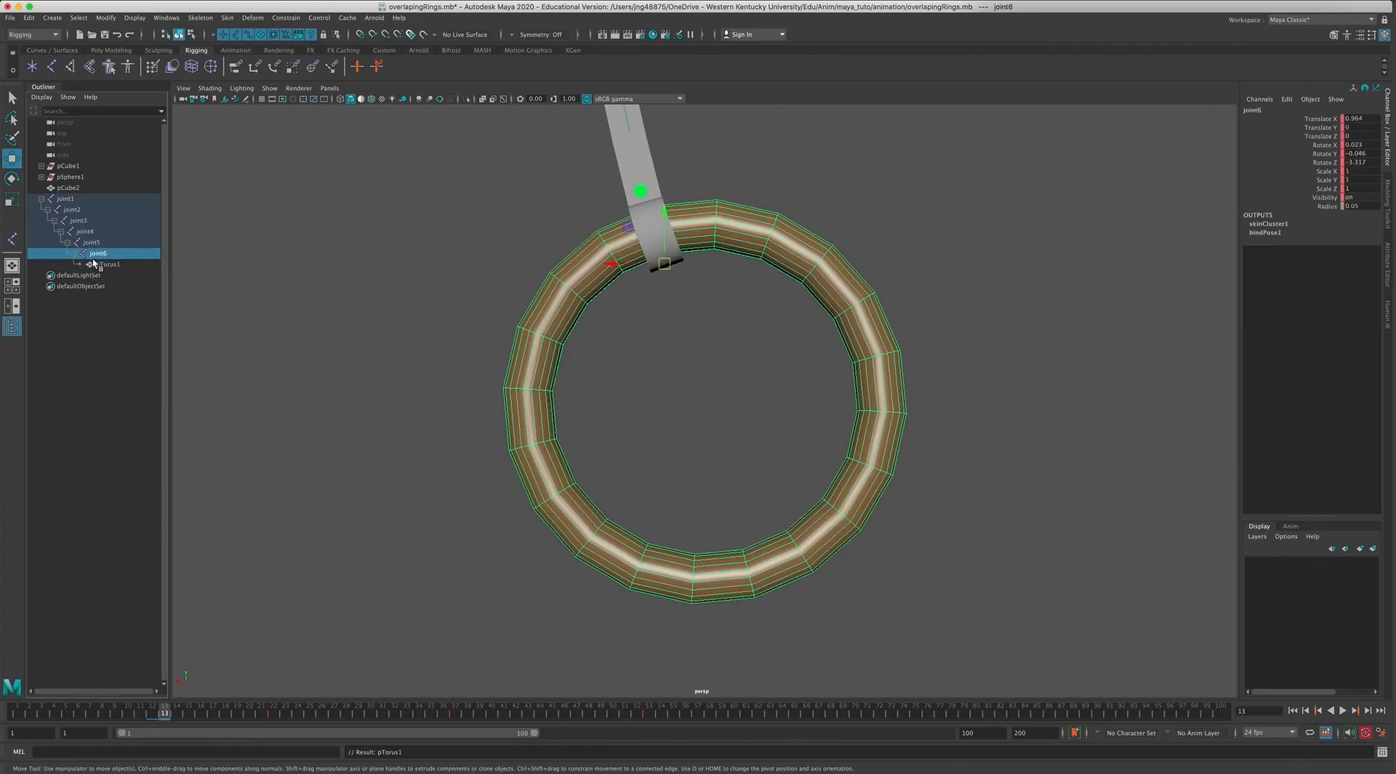
Frame the whole rope with its ring in the perspective view and play the combined swing.
scroll(383, 414, "down", 3)
left_click(711, 448)
scroll(709, 447, "down", 5)
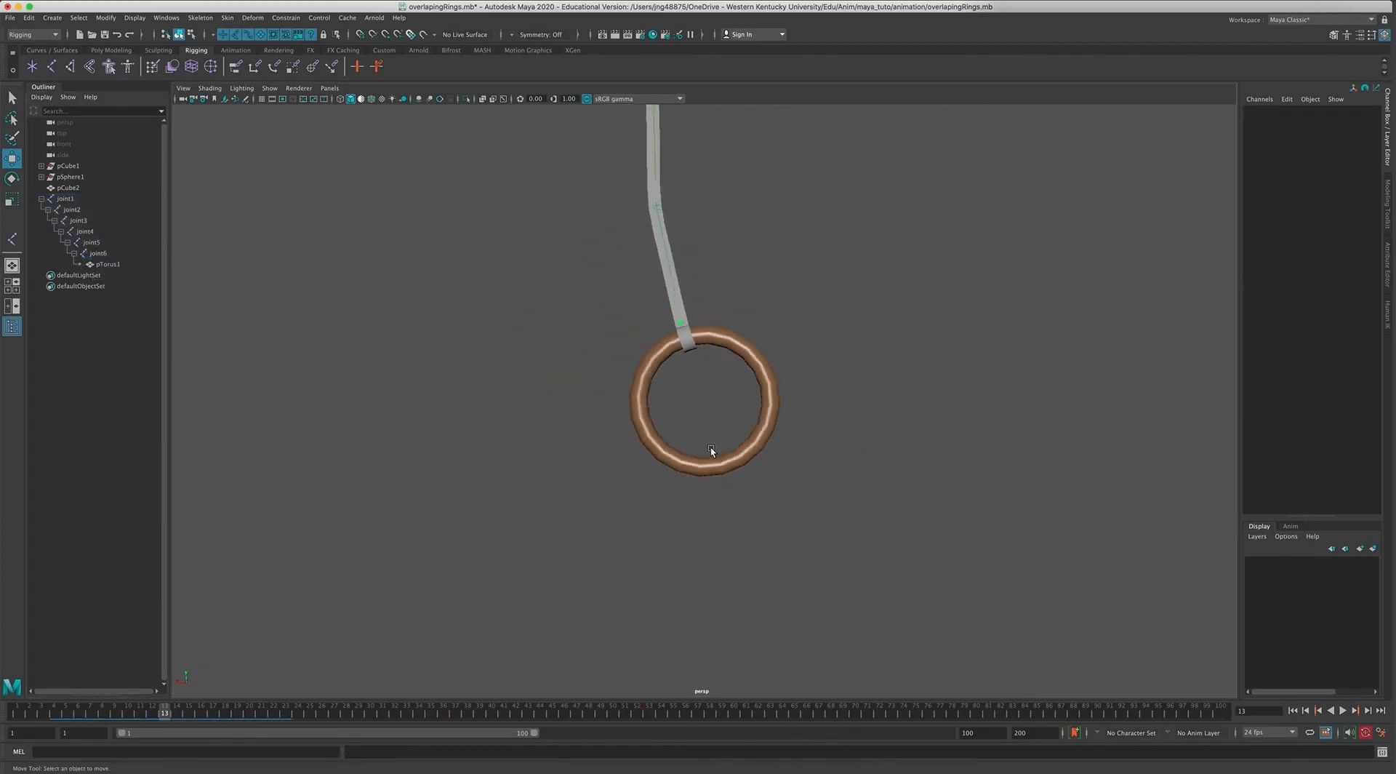
scroll(712, 447, "down", 5)
middle_click_drag(713, 445, 673, 539, "alt")
right_click_drag(673, 540, 715, 541, "alt")
left_click(1344, 710)
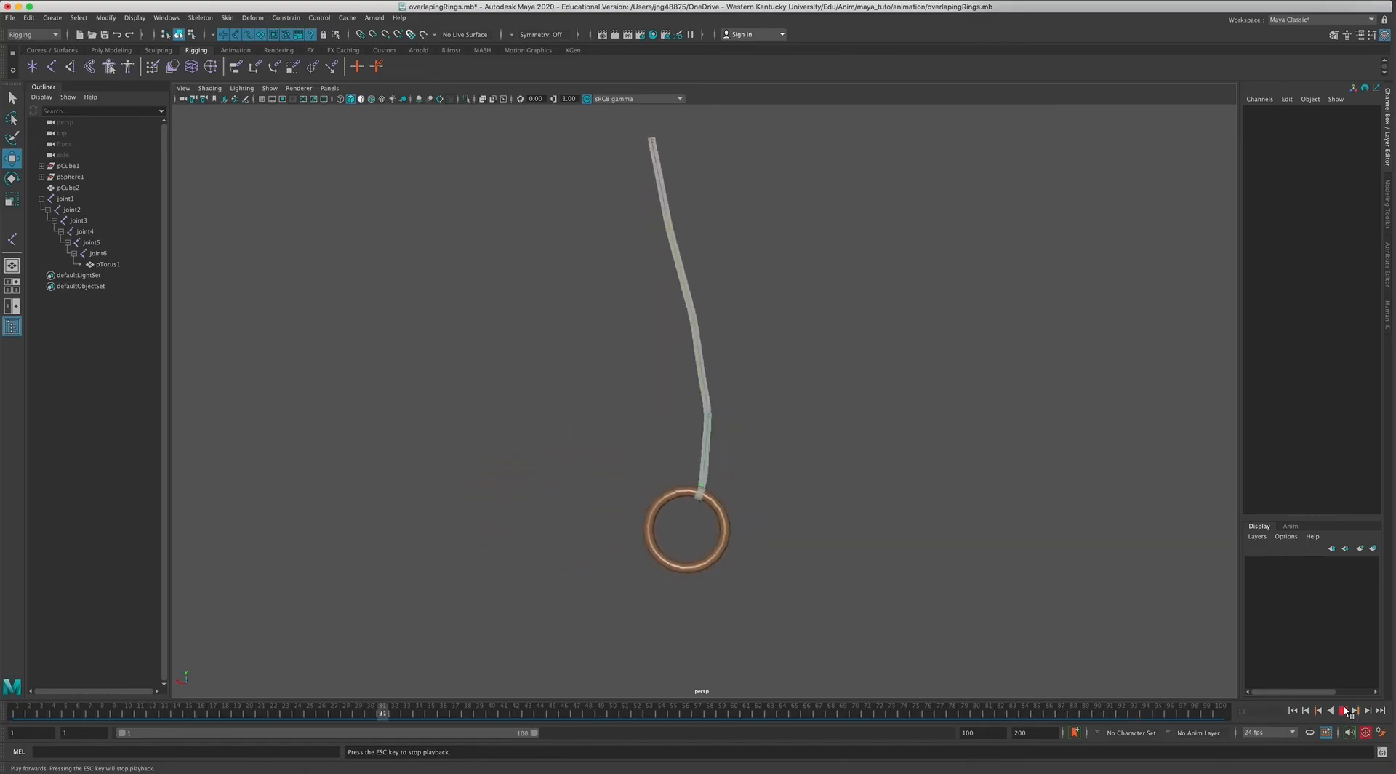
left_click(1344, 710)
Return to the maximized front view and frame the whole rope and ring in it.
key("space")
key("space")
right_click_drag(760, 558, 403, 456, "alt")
middle_click_drag(781, 424, 659, 592, "alt")
right_click_drag(736, 578, 614, 527, "alt")
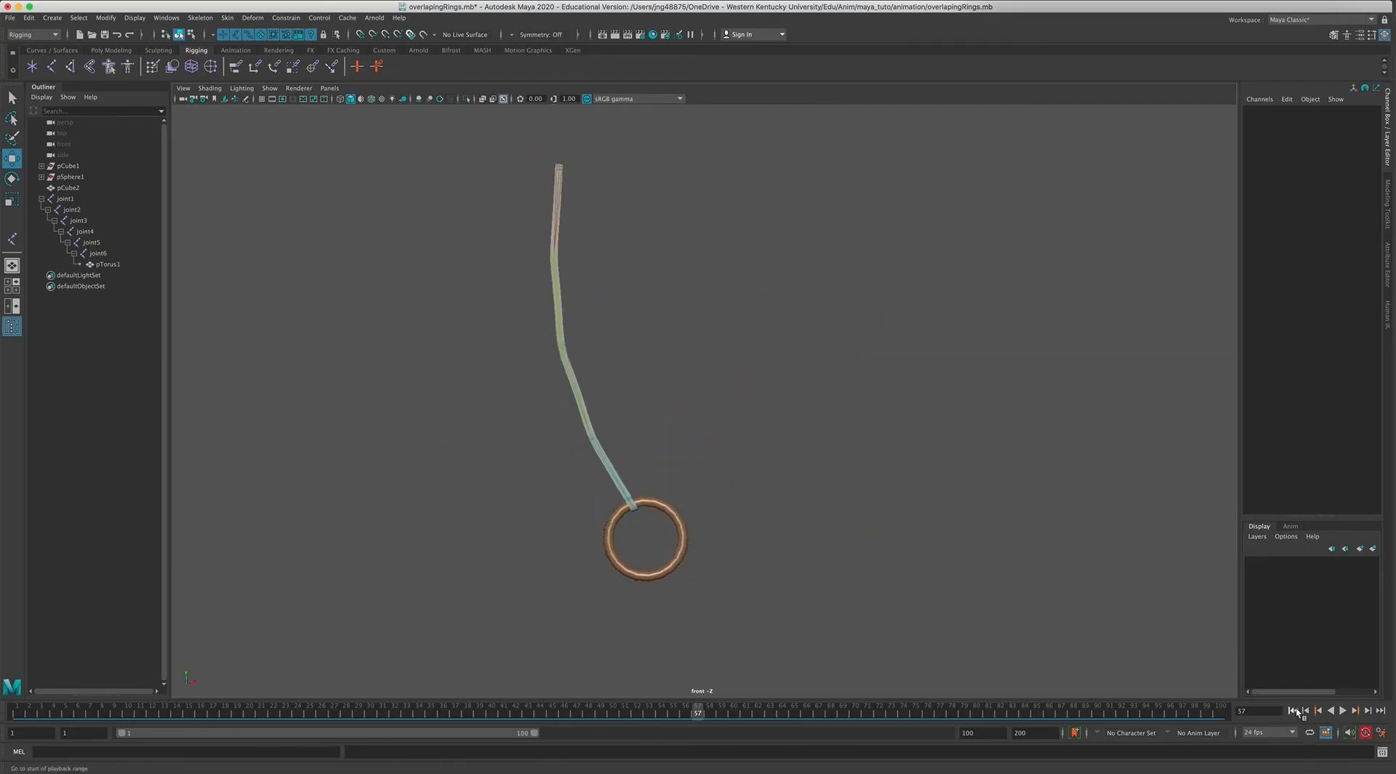